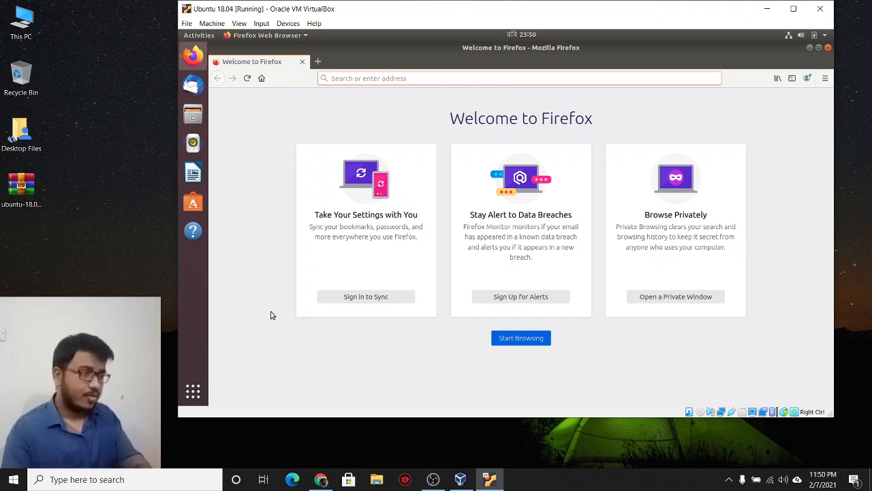
Step: Search Google for 'vscode install', correcting the mistyped characters first
type("vscode")
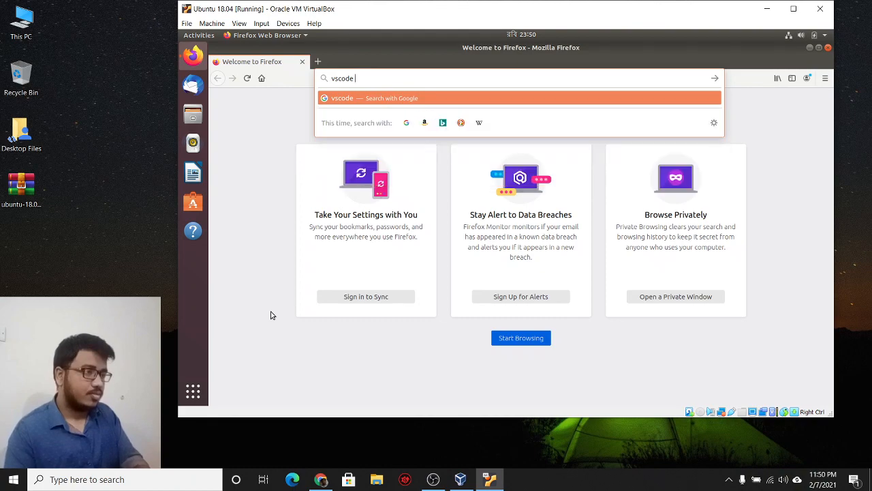
type(" install 8ub")
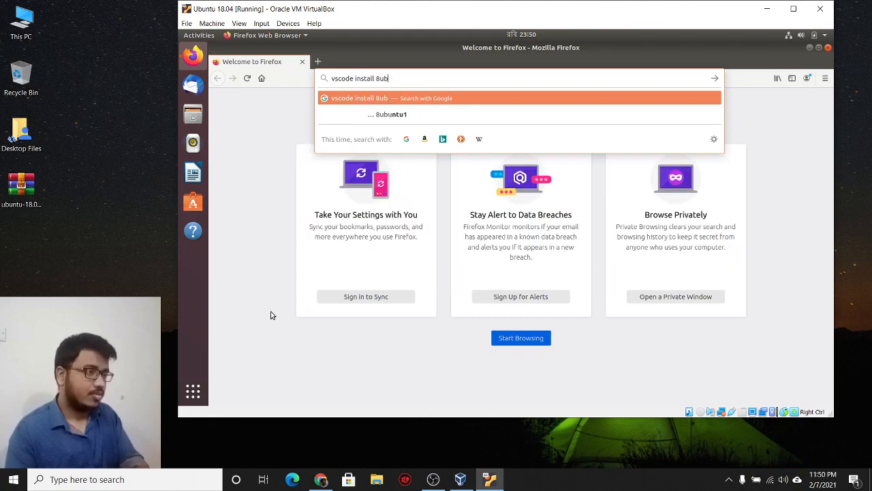
key("BackSpace")
key("BackSpace")
key("BackSpace")
key("Return")
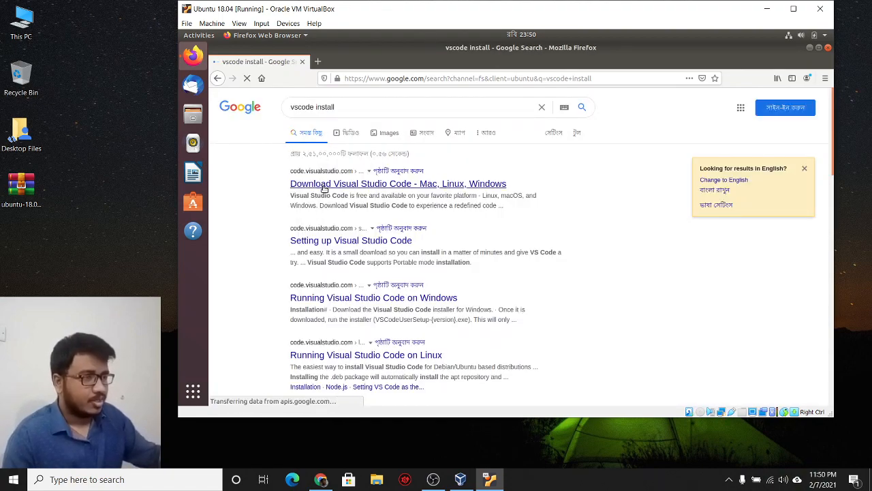
Step: Open the Visual Studio Code download page and save the .deb package to disk
left_click(324, 185)
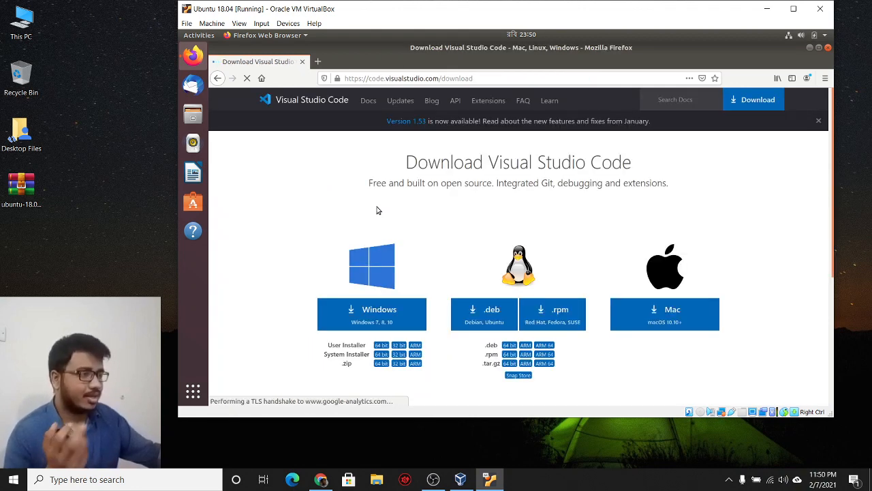
left_click(490, 320)
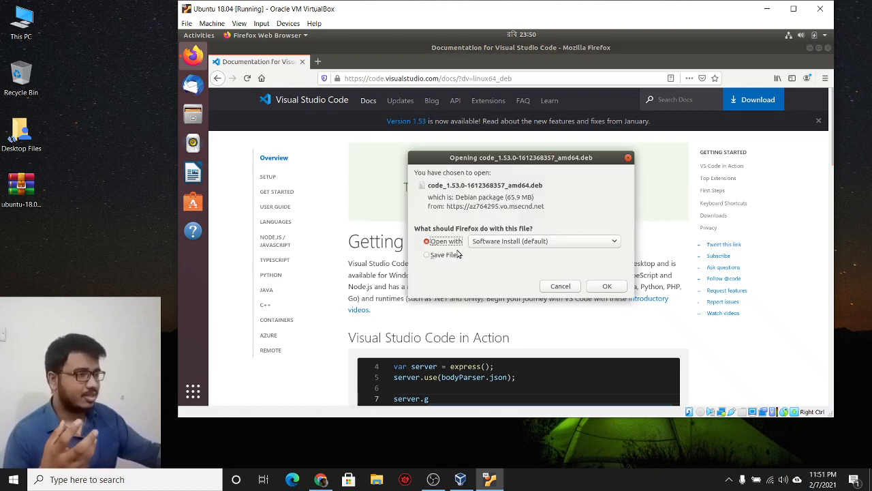
left_click(452, 254)
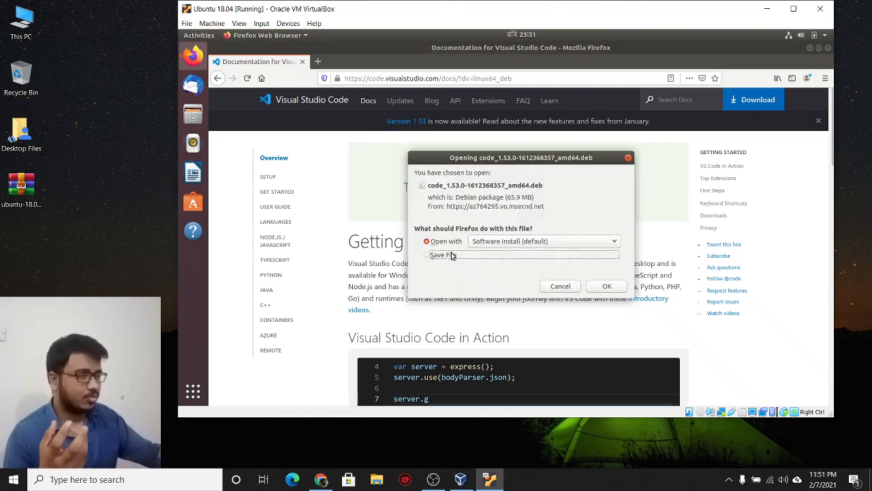
left_click(599, 286)
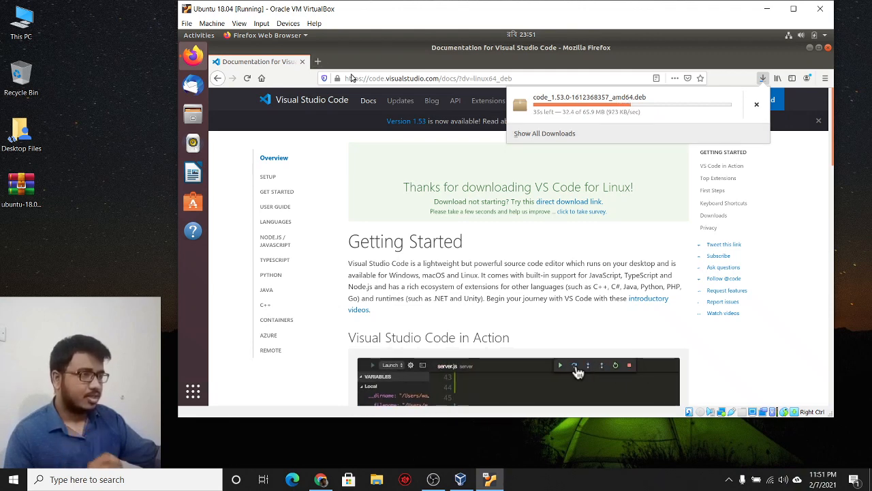
Step: Search 'nvm', open the nvm-sh/nvm GitHub page, then open the finished .deb's folder
key("ctrl+l")
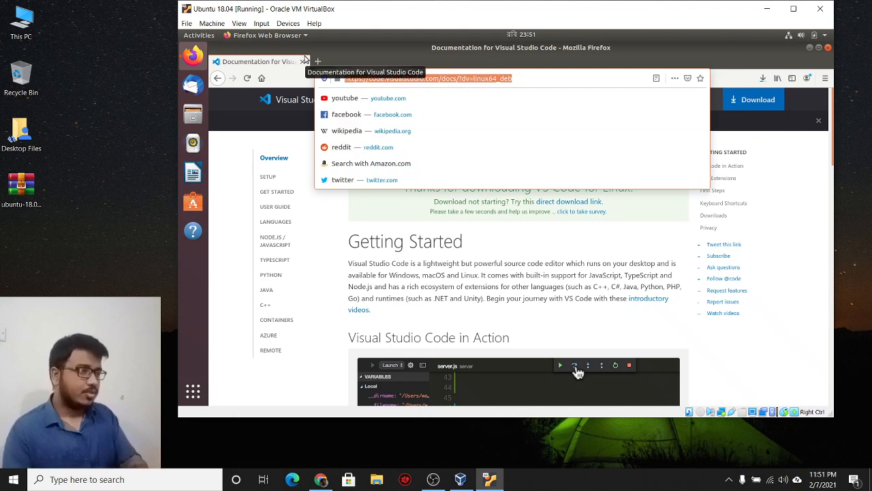
type("nv")
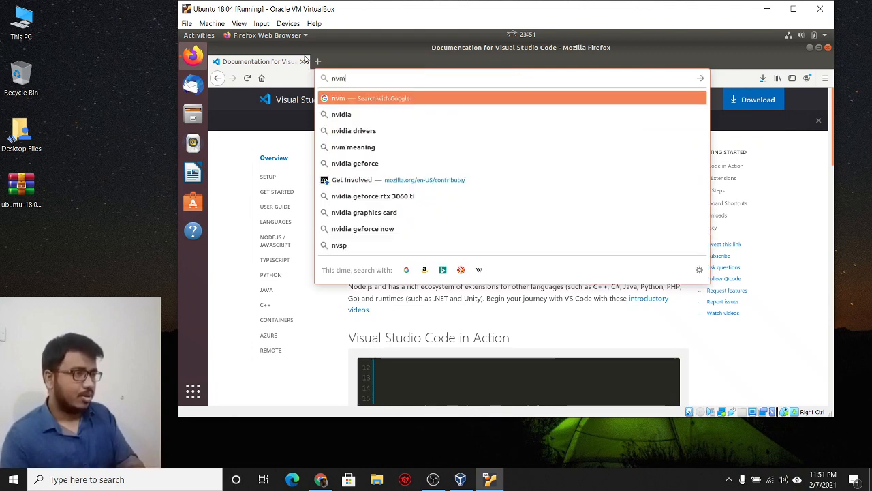
type("m")
key("Return")
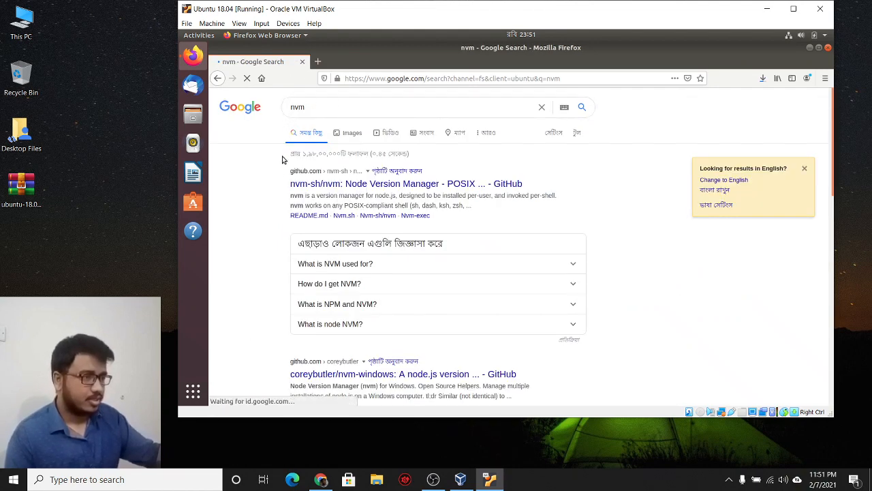
left_click(354, 185)
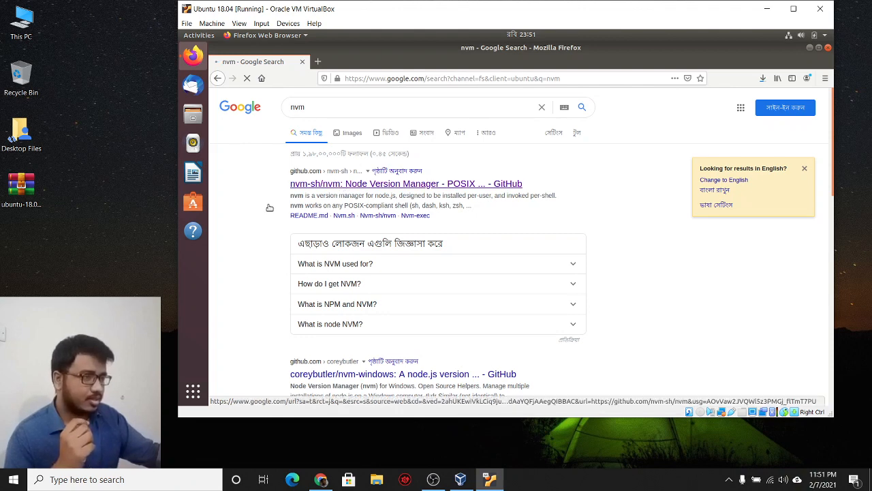
left_click(764, 79)
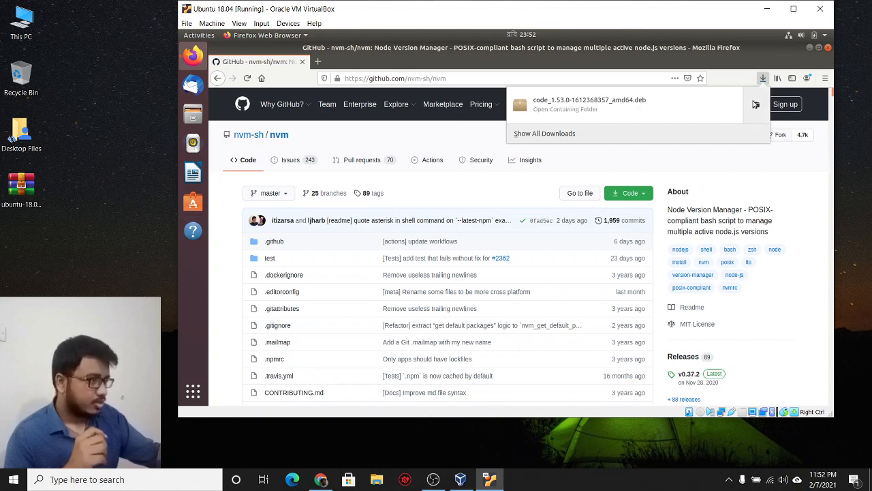
left_click(757, 106)
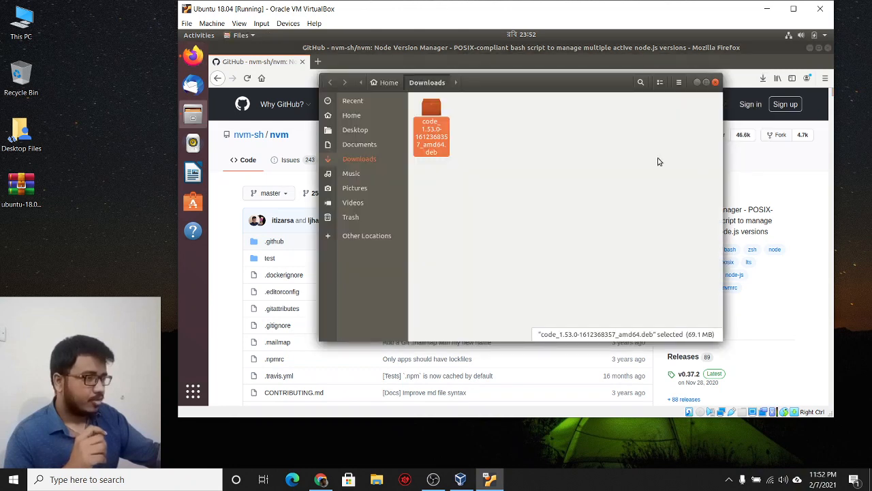
Step: Open a terminal in the Downloads folder
left_click(586, 158)
right_click(587, 158)
left_click(594, 212)
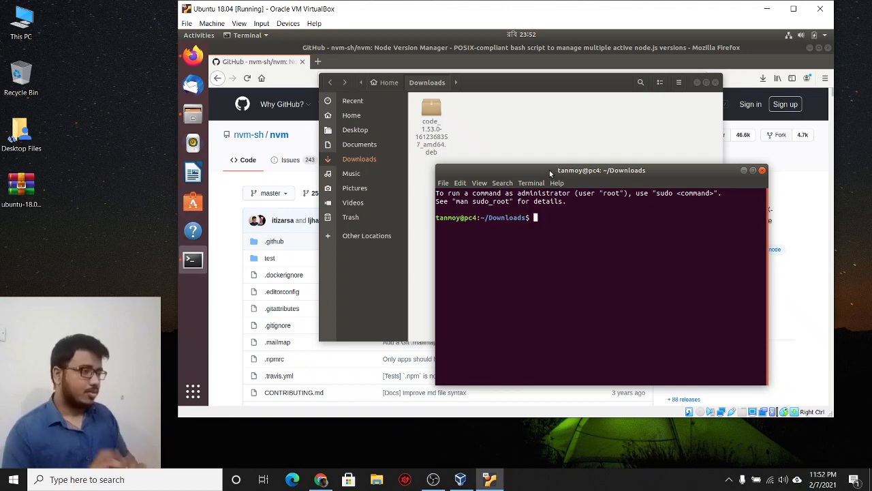
type("sudo pa")
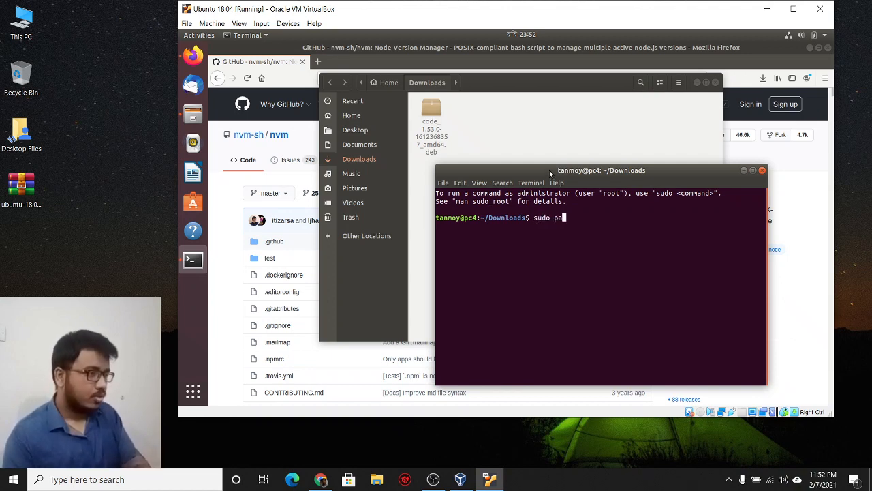
type("t")
key("BackSpace")
key("BackSpace")
key("BackSpace")
type("apt i")
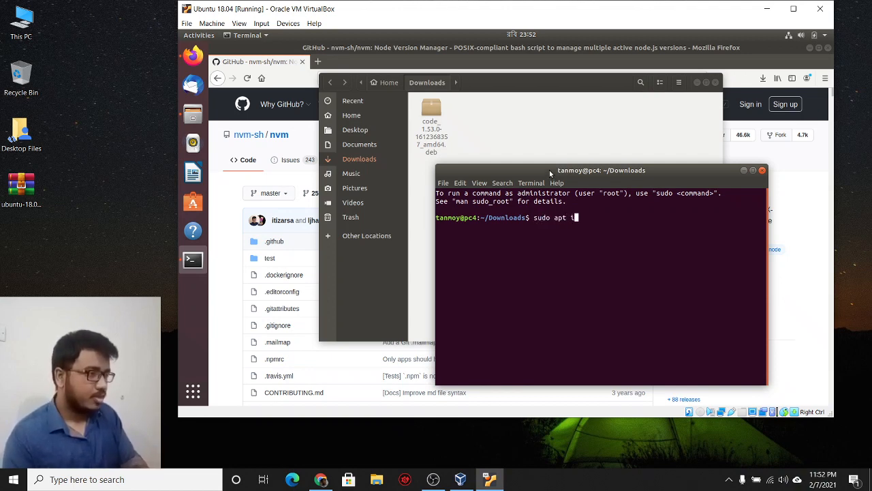
type("nstall -f ")
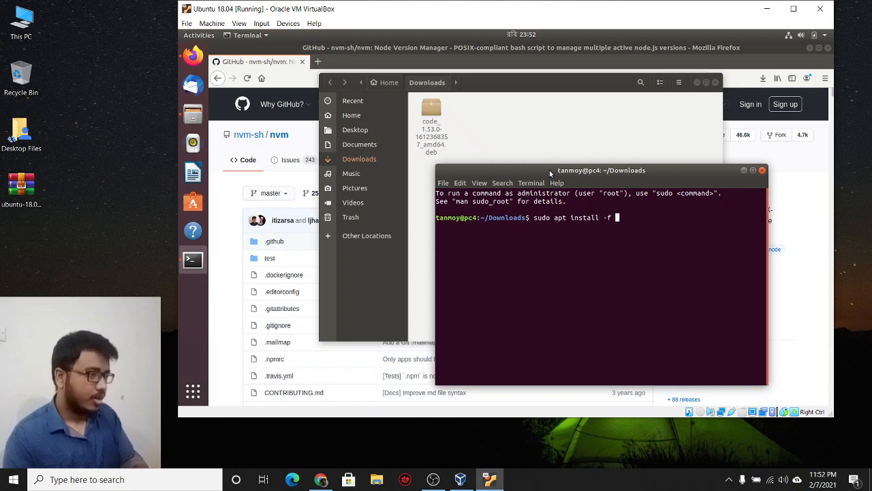
type("./")
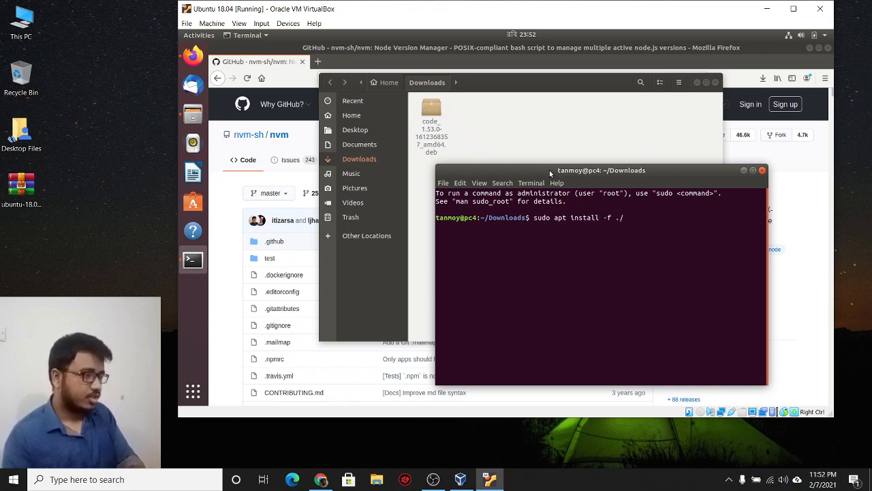
type("co")
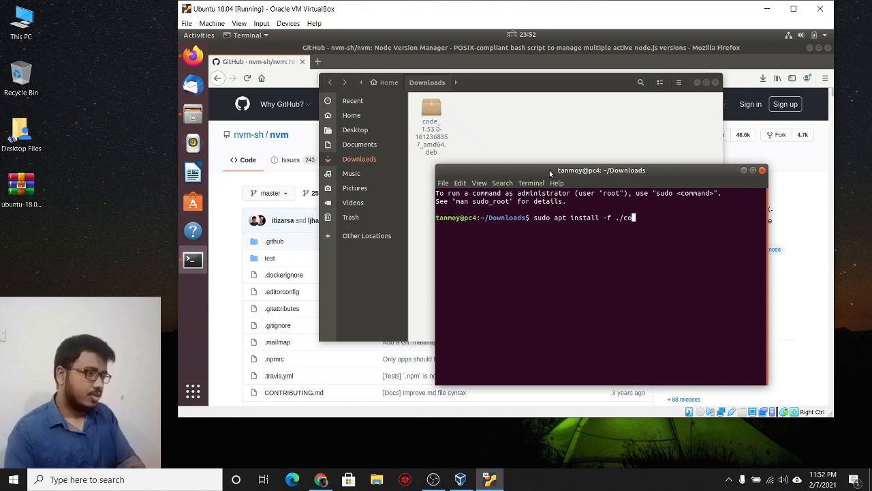
key("Tab")
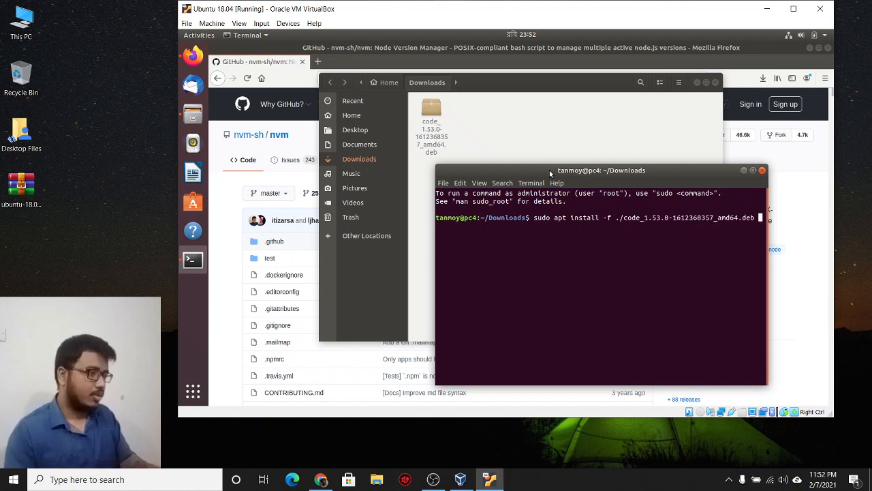
key("Return")
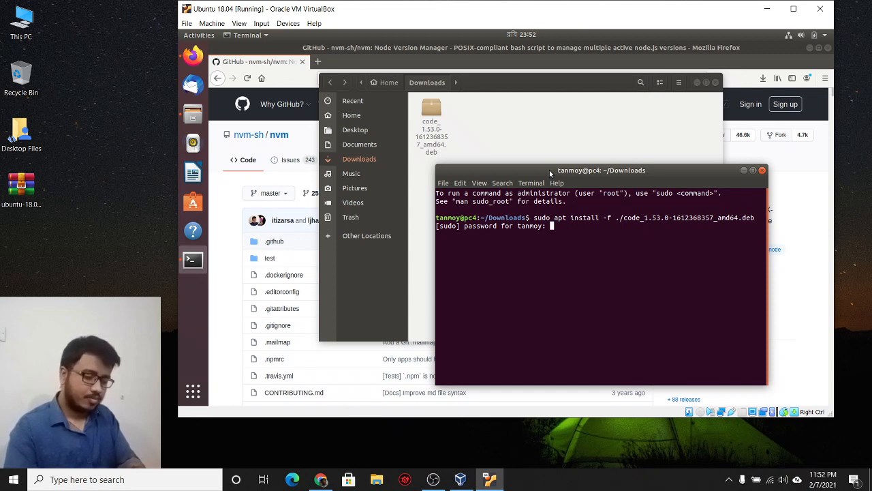
Step: Submit the sudo password and copy the full apt install command from the terminal
key("Return")
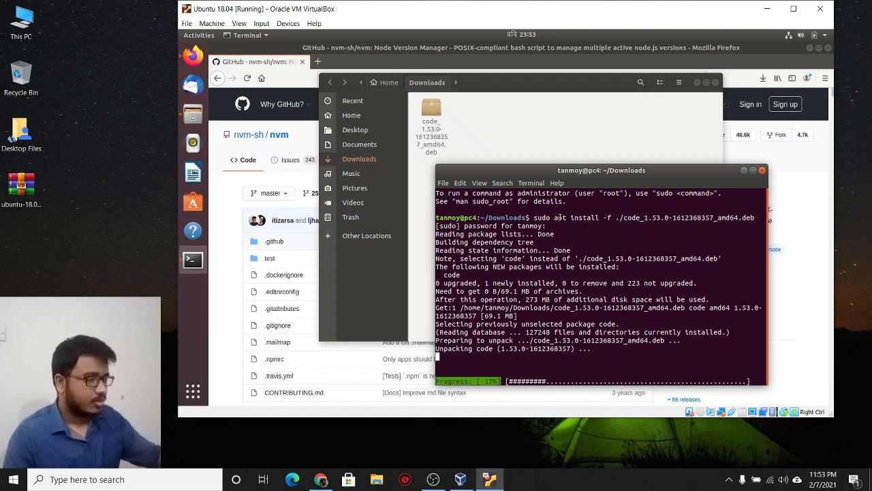
left_click_drag(563, 218, 536, 218)
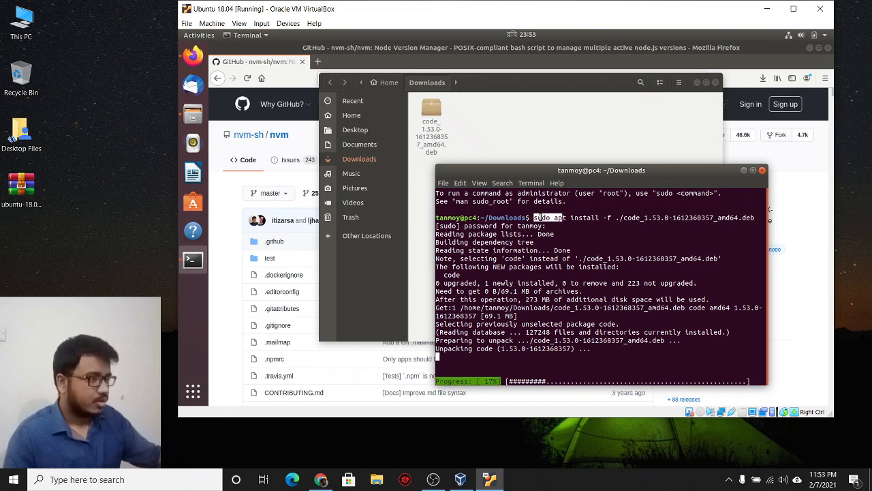
left_click(571, 217)
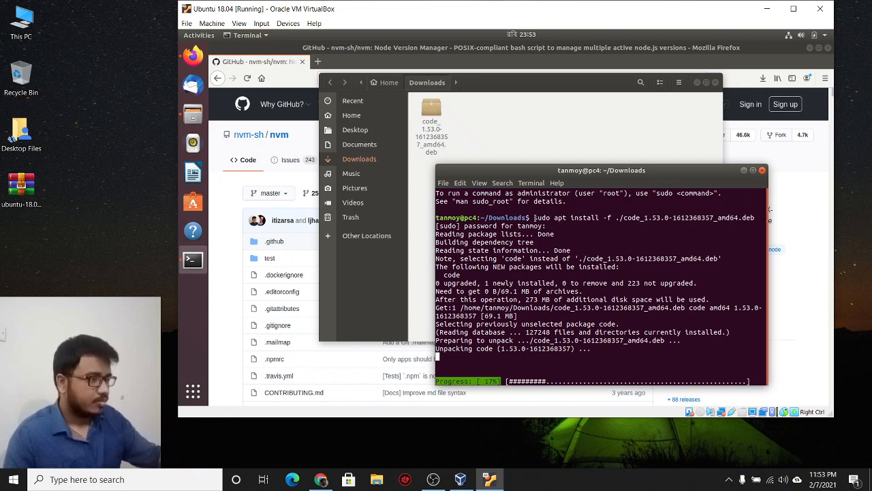
left_click_drag(534, 218, 754, 218)
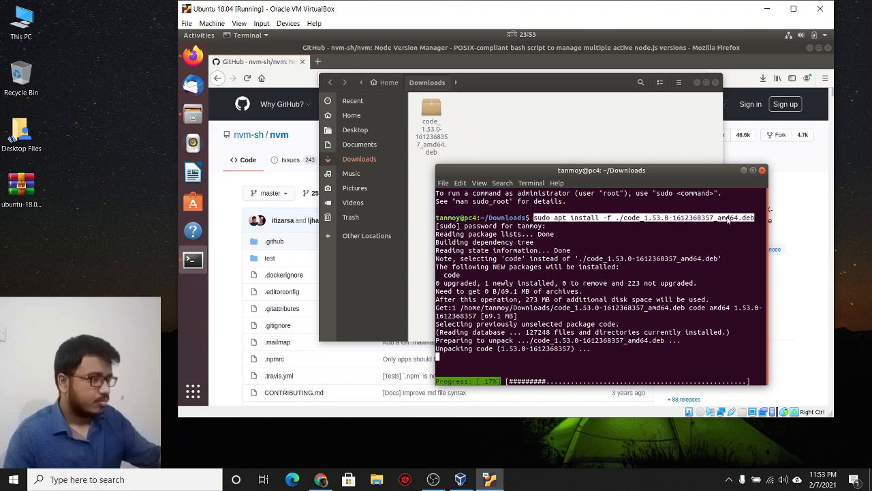
right_click(728, 219)
left_click(743, 223)
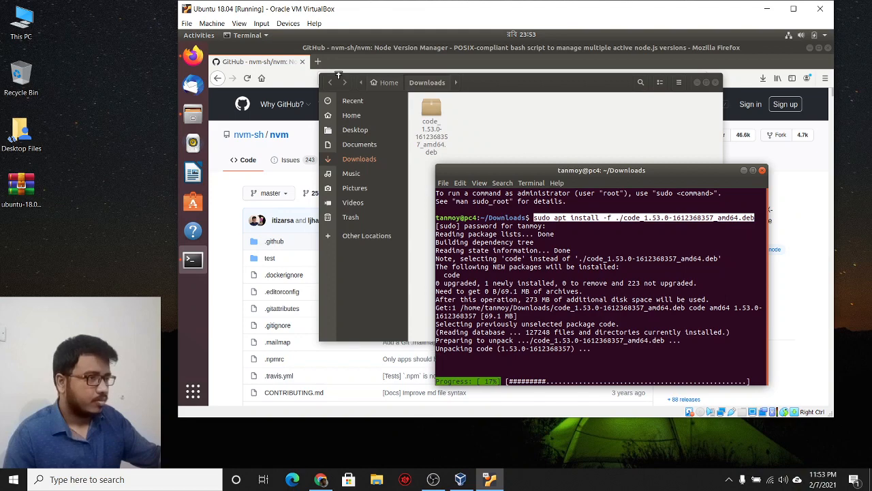
Step: Switch to the Chrome window on the host
mouse_move(315, 485)
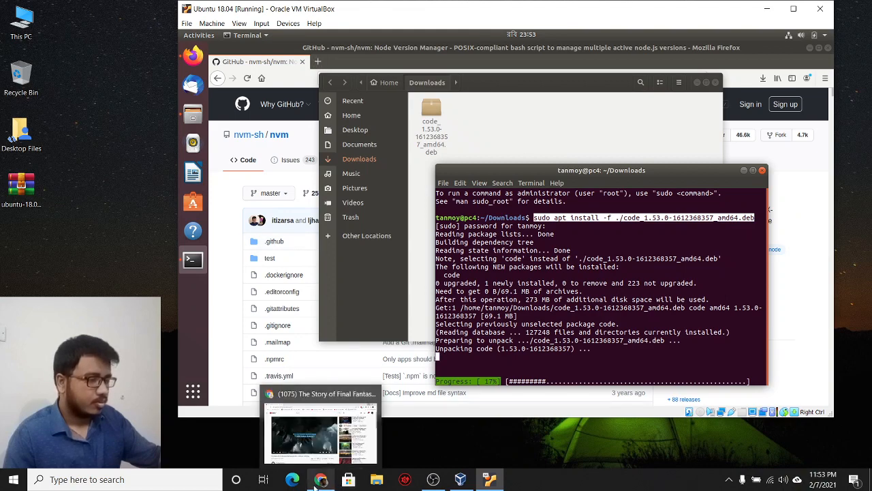
mouse_move(372, 396)
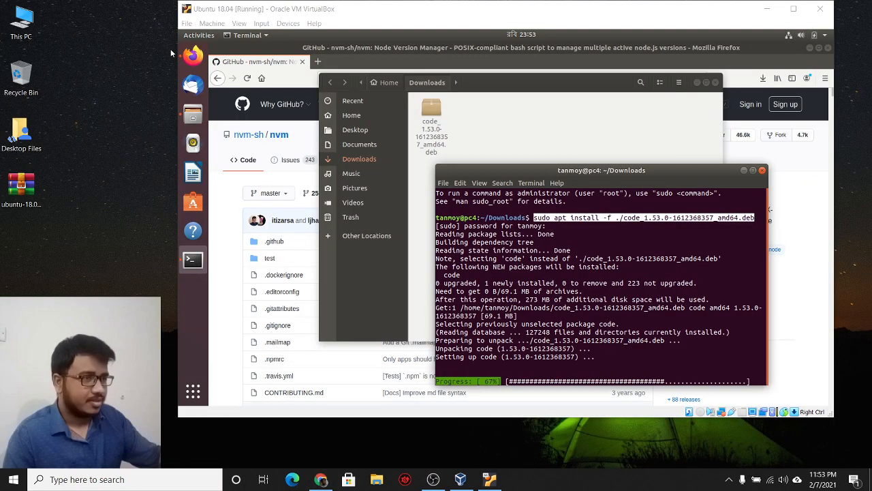
left_click(320, 479)
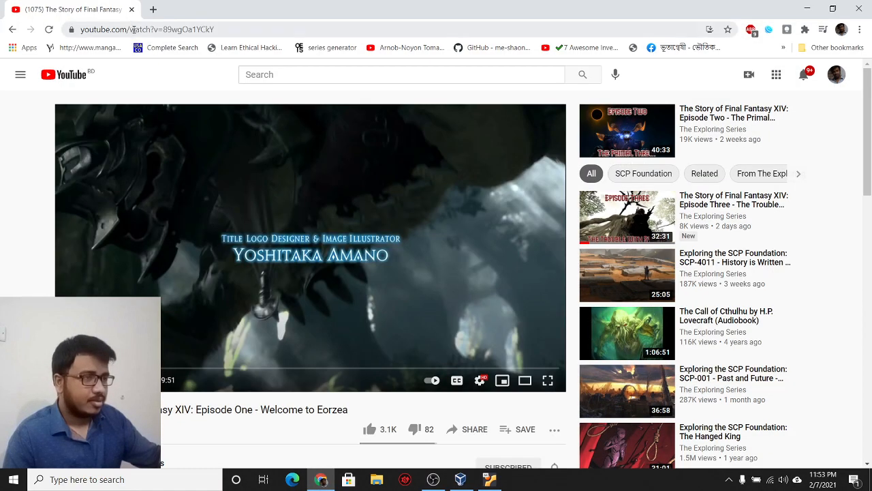
Step: Go to docs.google.com and create a new blank document
left_click(135, 31)
type("doc")
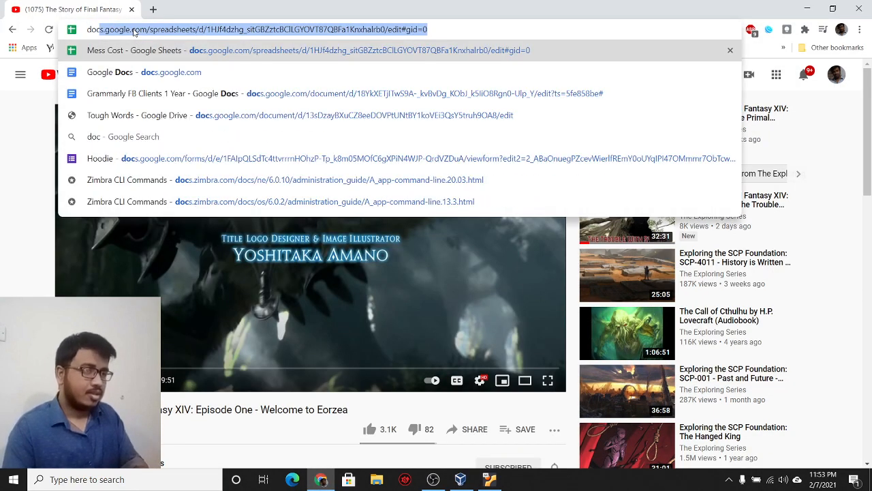
type("s.google.com/spreadsheets/")
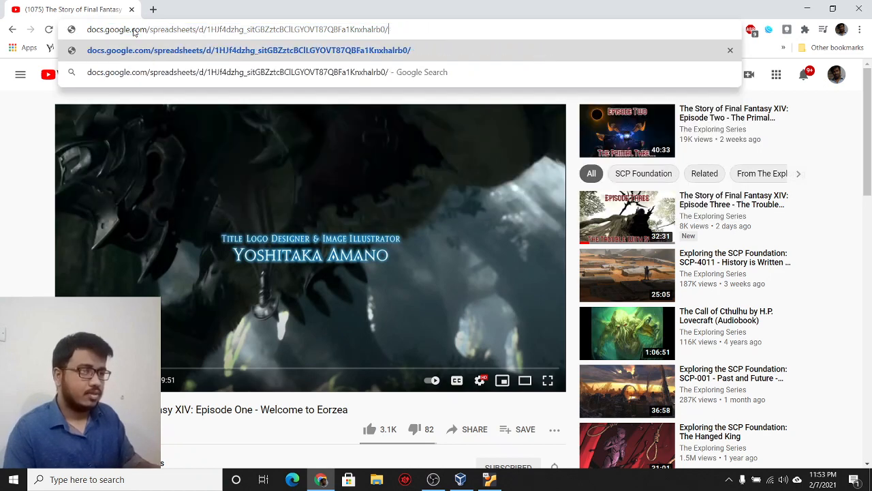
key("BackSpace")
key("BackSpace")
key("BackSpace")
key("BackSpace")
key("BackSpace")
key("BackSpace")
key("BackSpace")
key("BackSpace")
key("BackSpace")
key("BackSpace")
key("BackSpace")
key("BackSpace")
key("BackSpace")
key("BackSpace")
key("Return")
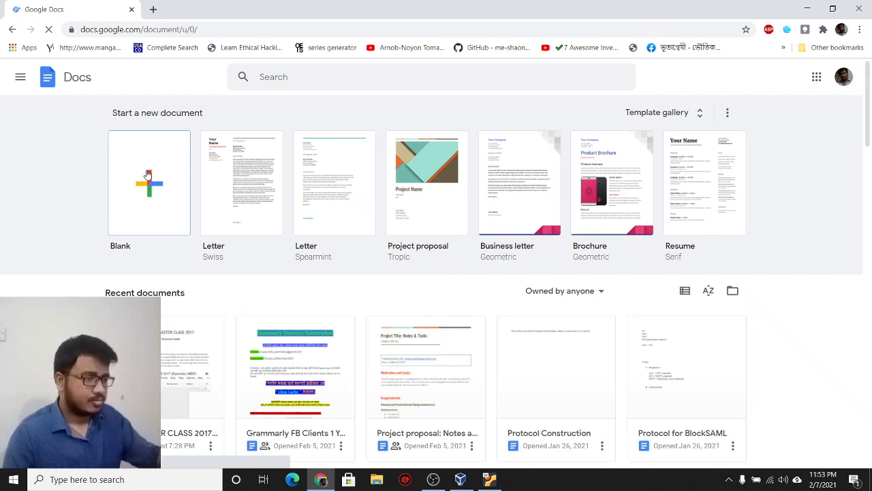
left_click(148, 173)
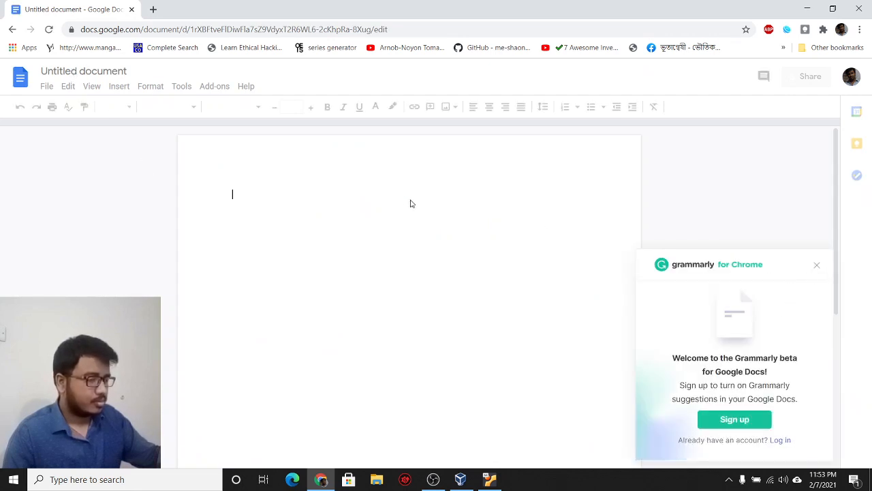
left_click(73, 70)
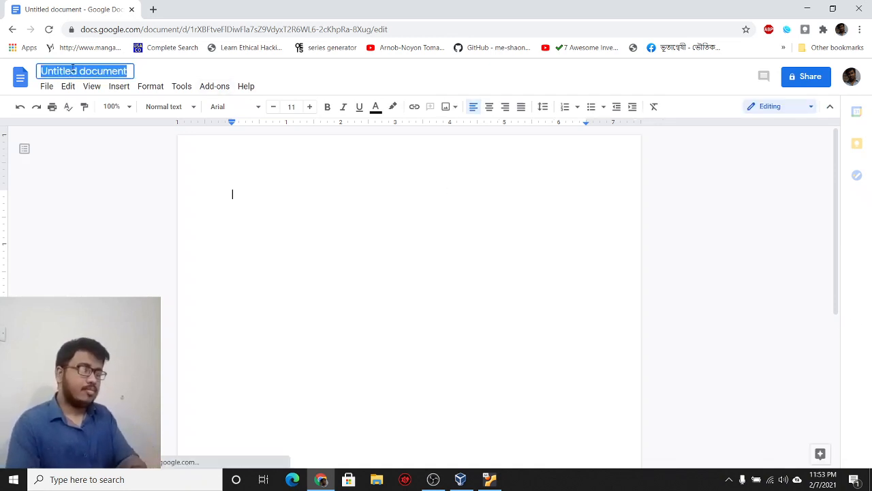
Step: Title the document 'Hyperledger Fabric Bangla tutorial' and add the bold heading 'Installing debian packages'
type("Hyperle")
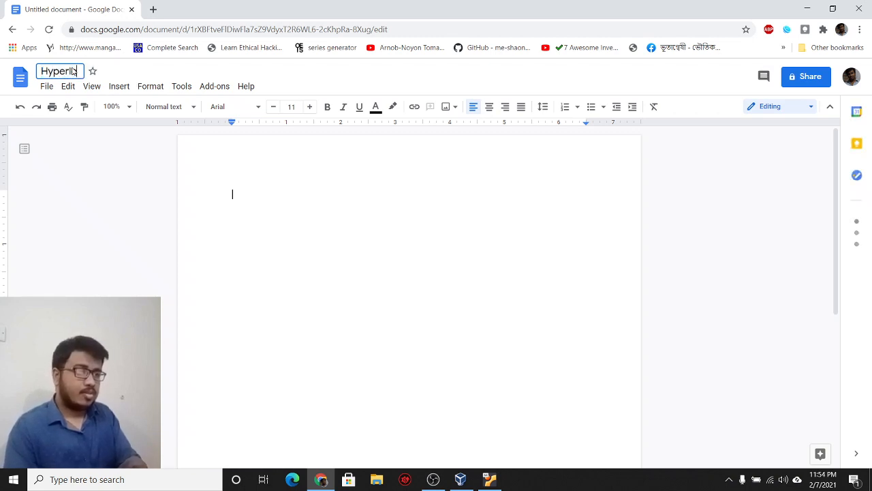
type("dger Fabri")
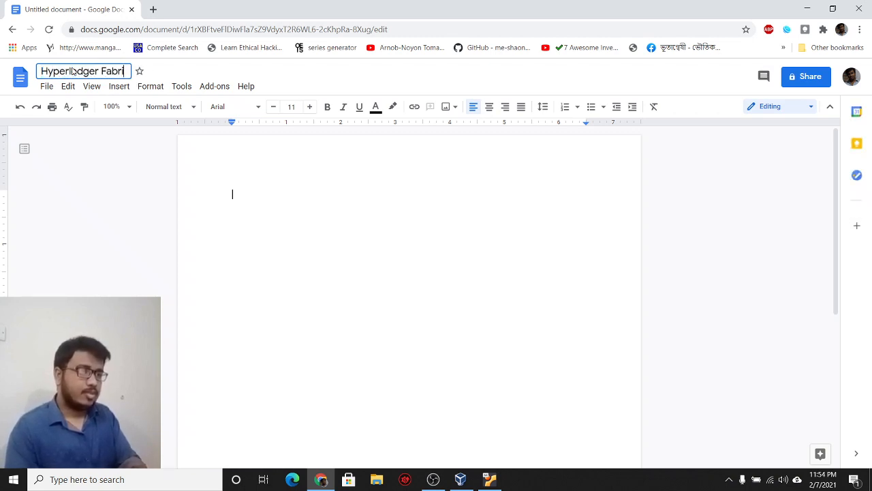
type("c Bangla tutorial")
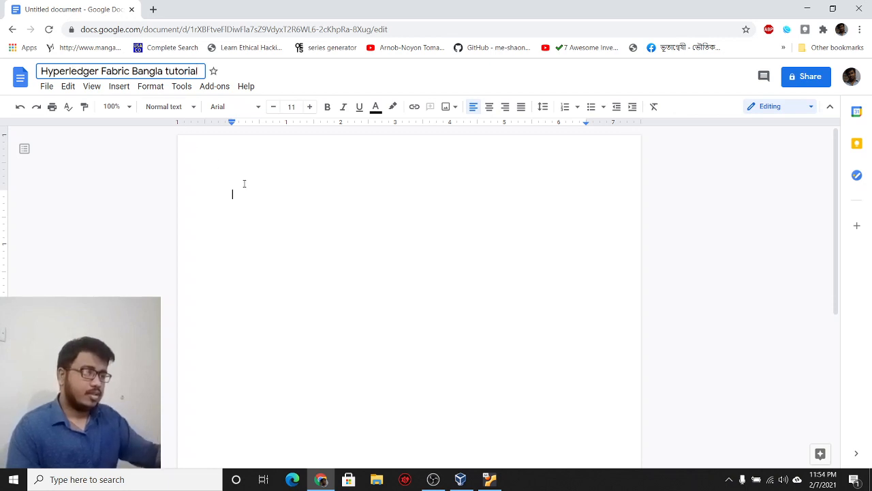
key("Return")
key("ctrl+b")
type("In")
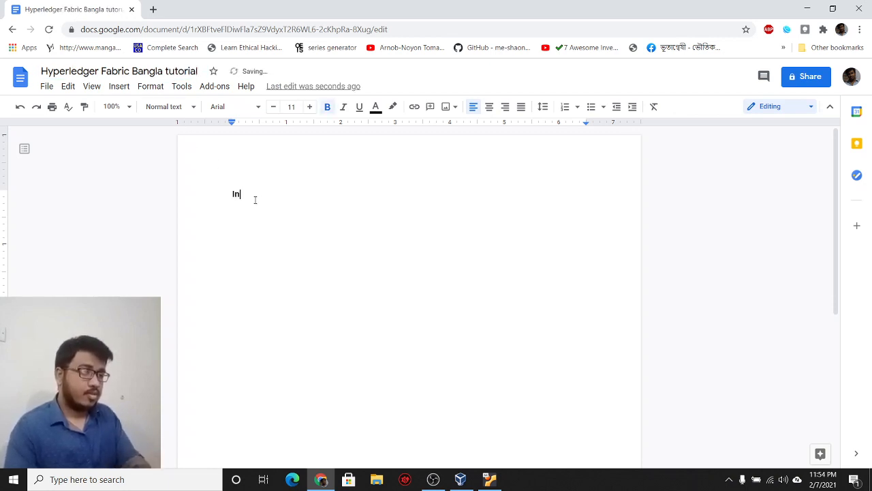
type("stalling")
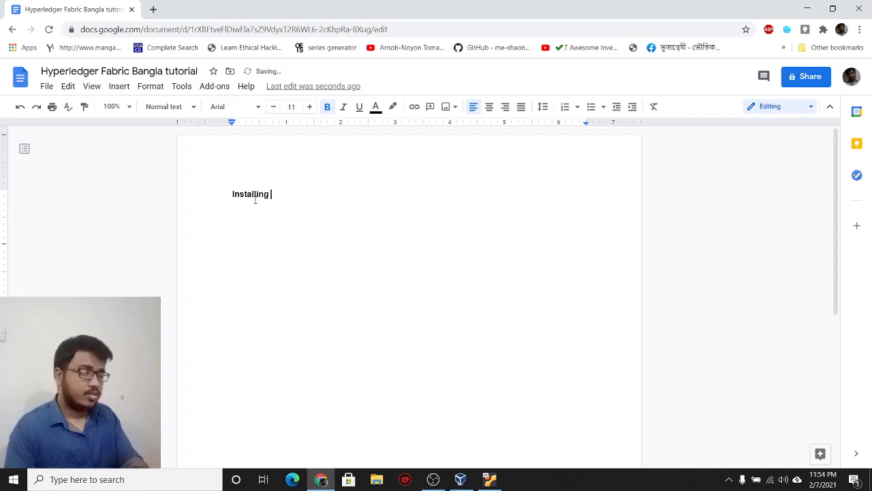
type(" debian packages:")
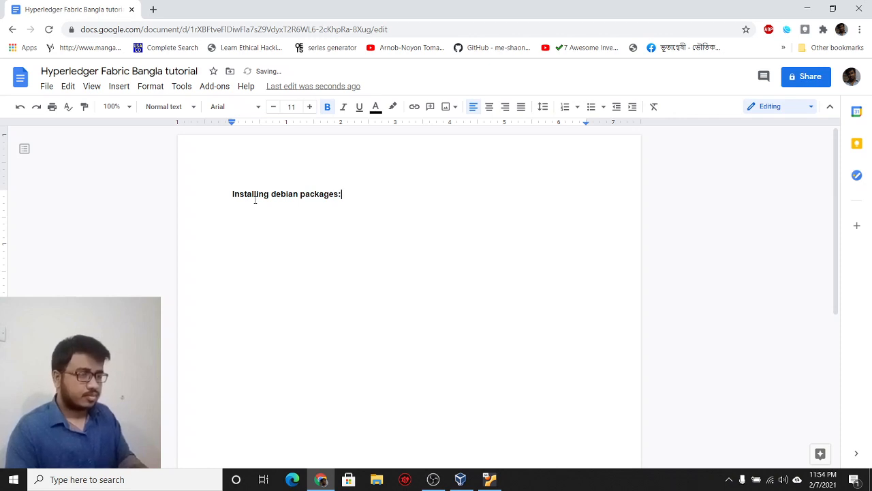
Step: Add numbered step 1: 'Open terminaal in the directory containing the debi. file.'
type("1. Open")
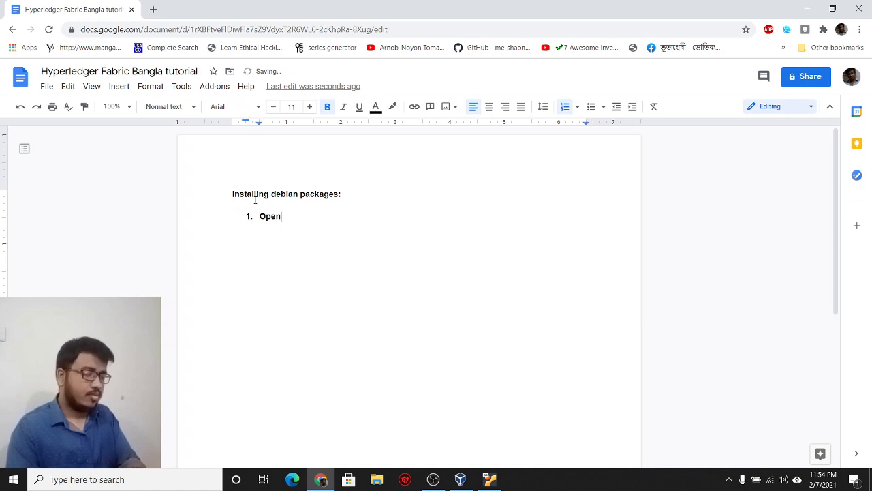
key("BackSpace")
key("BackSpace")
key("BackSpace")
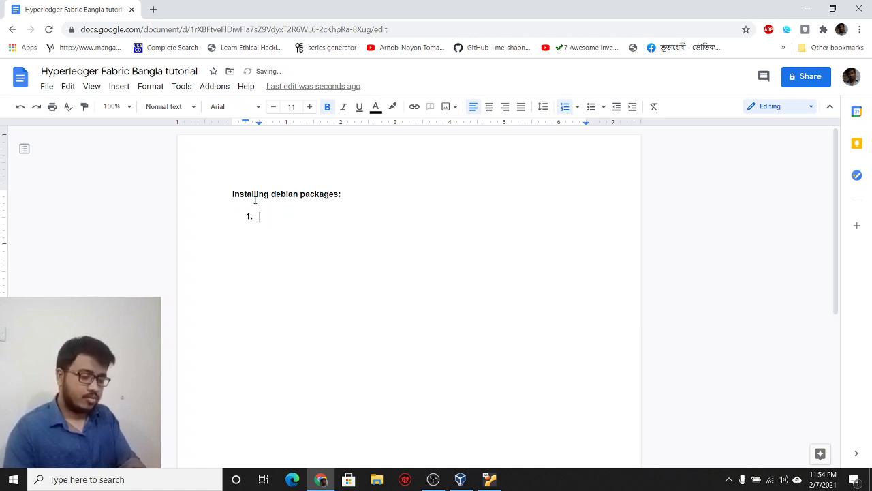
key("ctrl+b")
type("Open ")
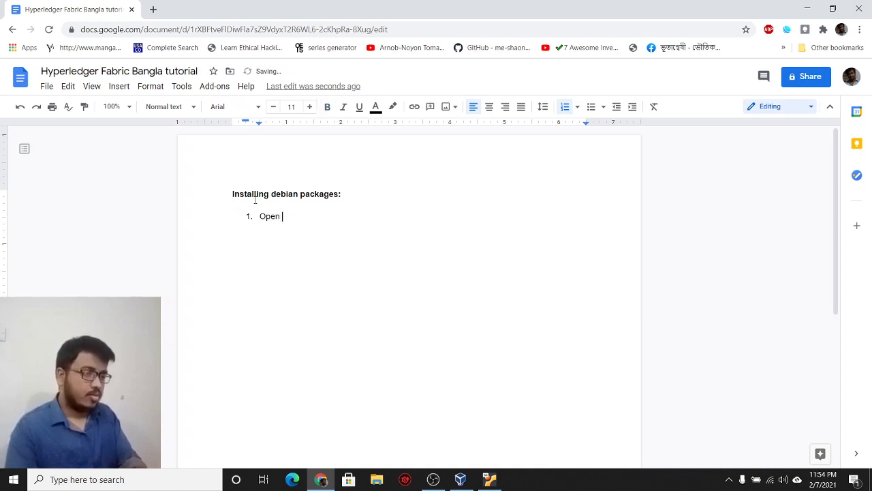
type("termina")
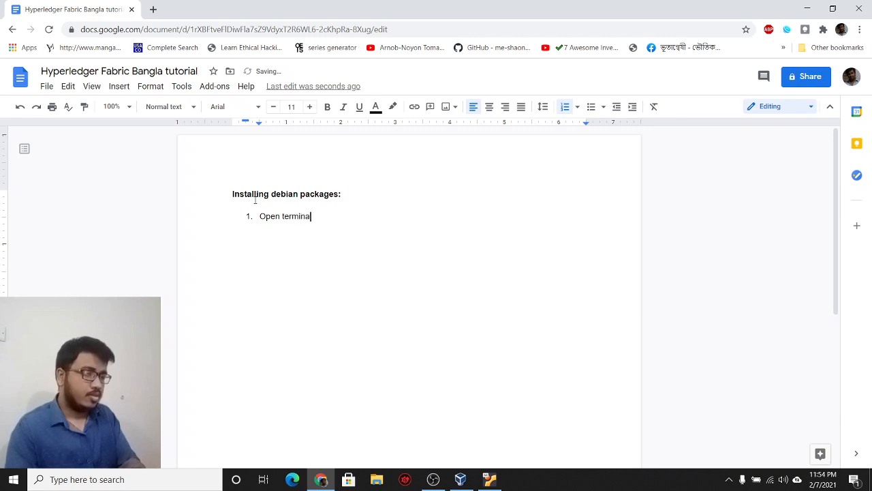
type("al in ")
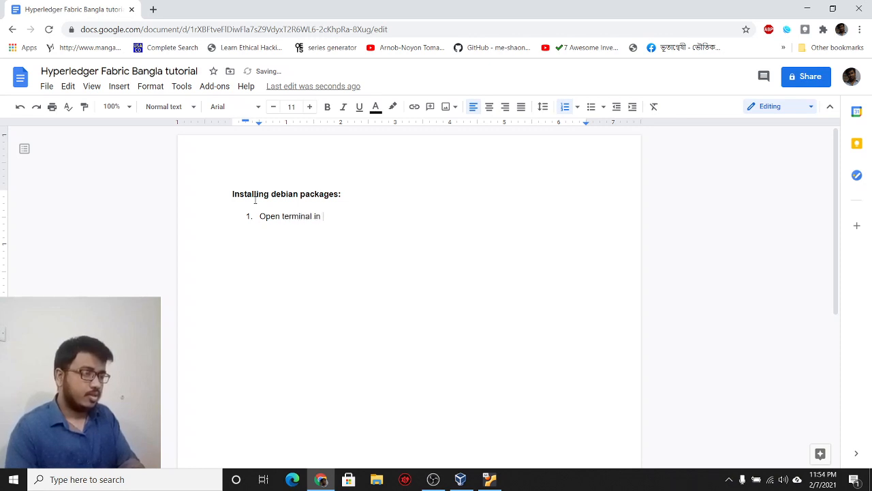
type("the directory")
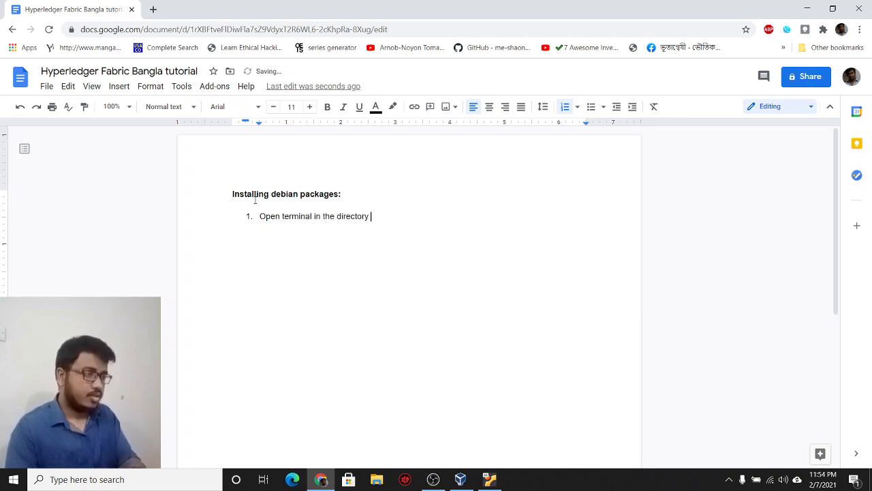
type(" contain")
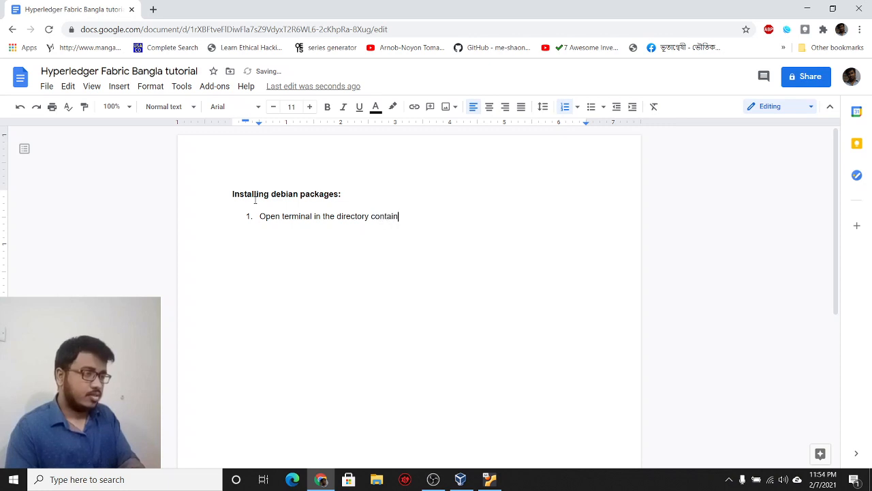
type("ing the .debi.deb")
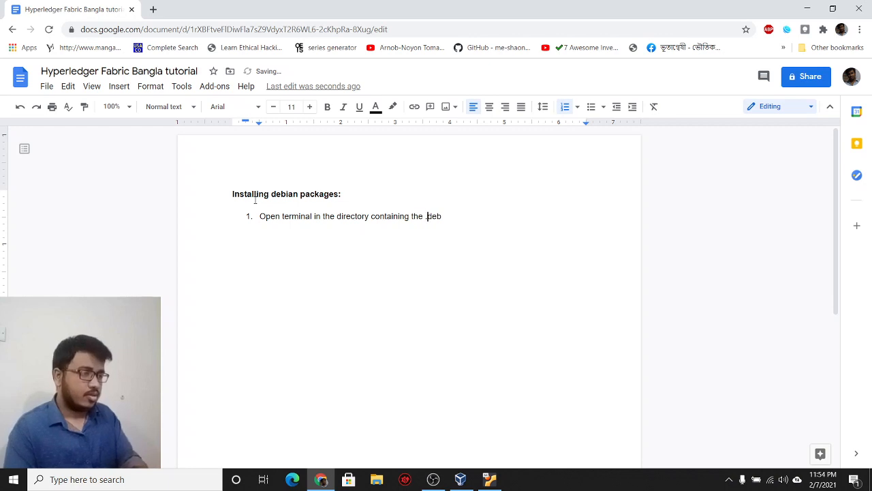
type(" file")
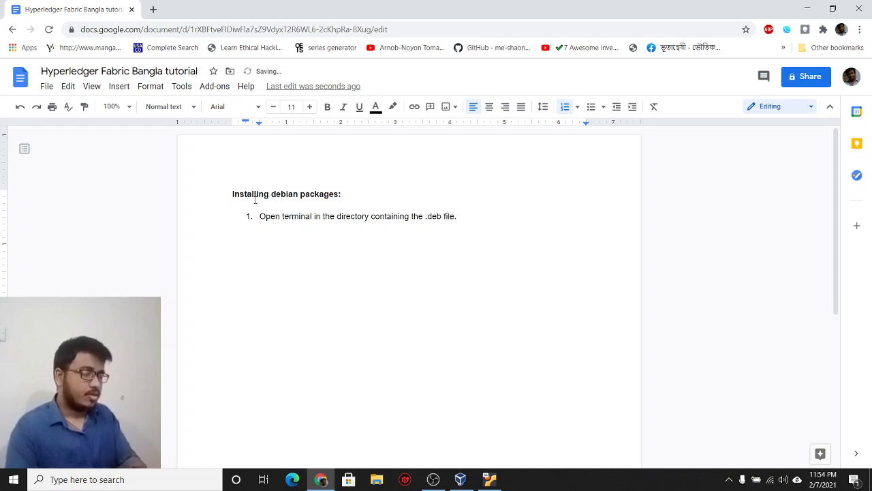
type(".")
key("Return")
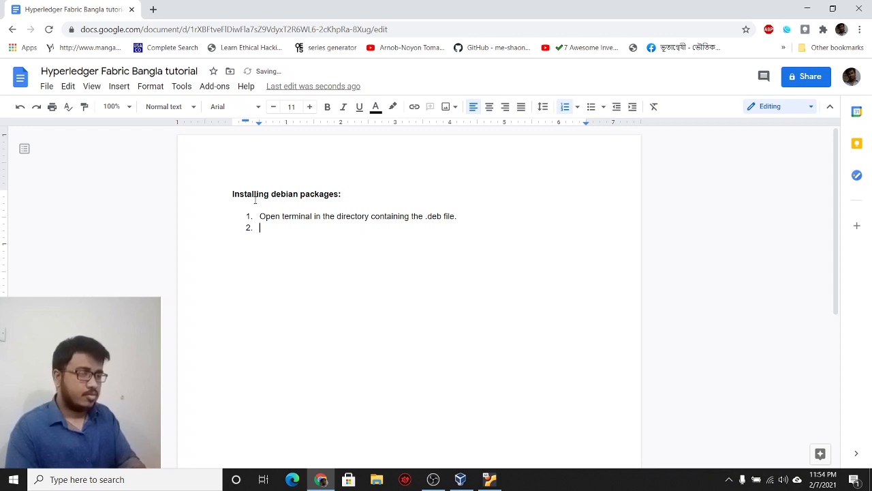
Step: Add step 2 'Run the following command:' followed by an unnumbered indented line
type("Run the following Com")
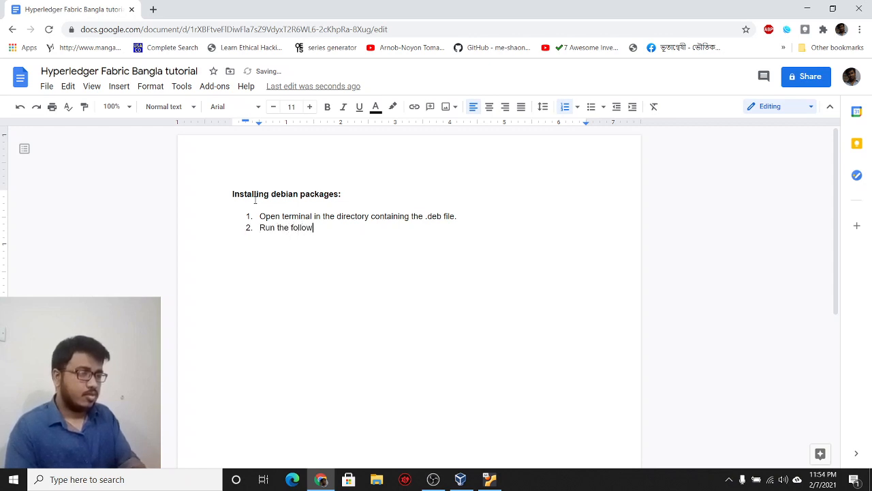
key("BackSpace")
key("BackSpace")
type("o")
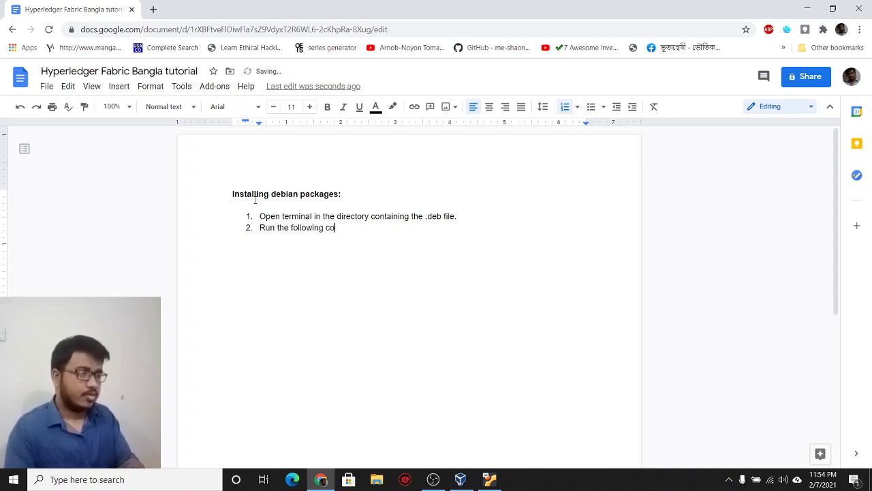
type("mmand:")
key("Return")
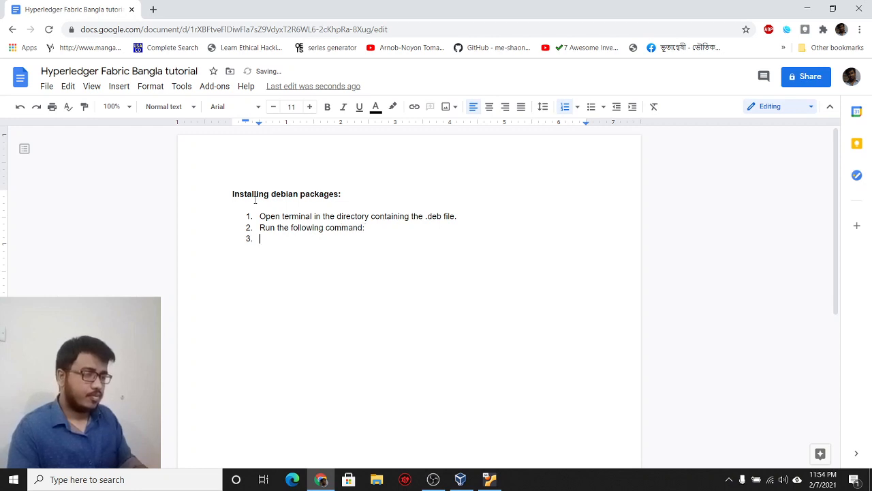
key("Tab")
key("BackSpace")
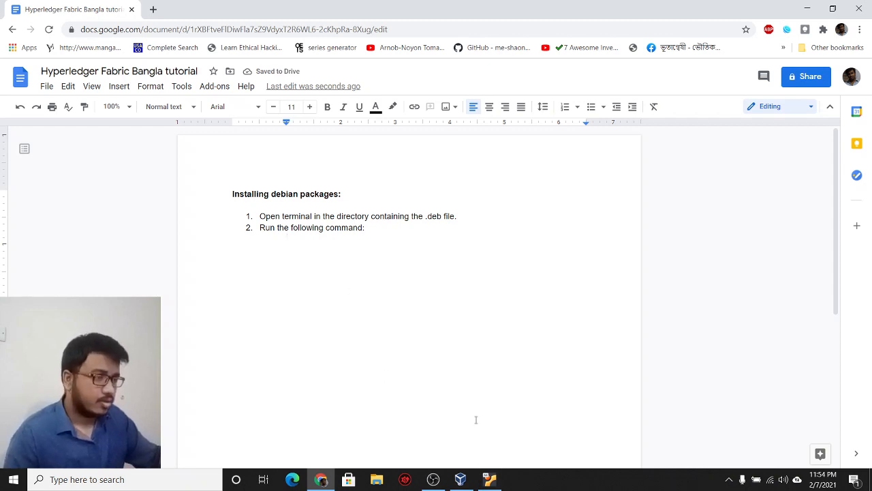
left_click(489, 479)
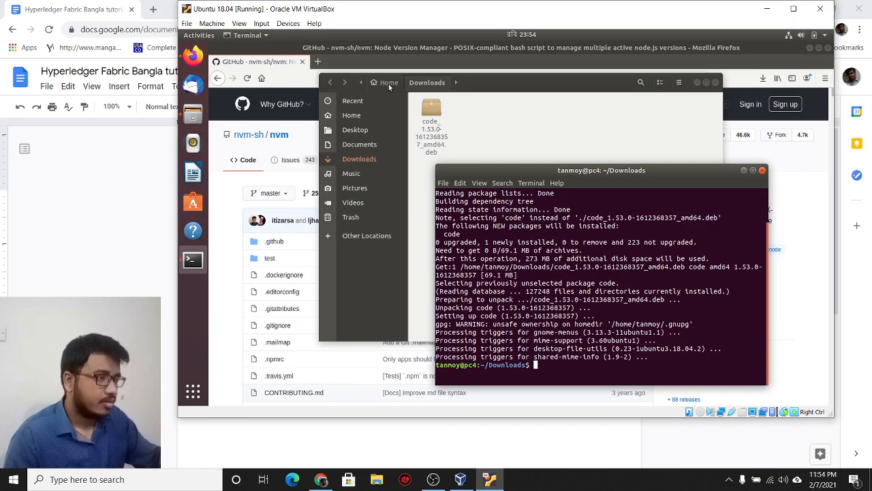
Step: Enable bidirectional shared clipboard and drag and drop for the Ubuntu VM
left_click(240, 23)
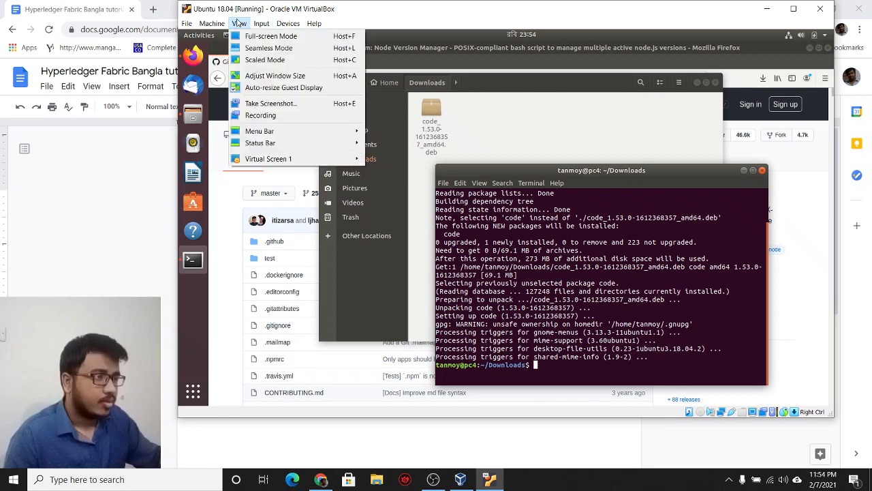
mouse_move(293, 25)
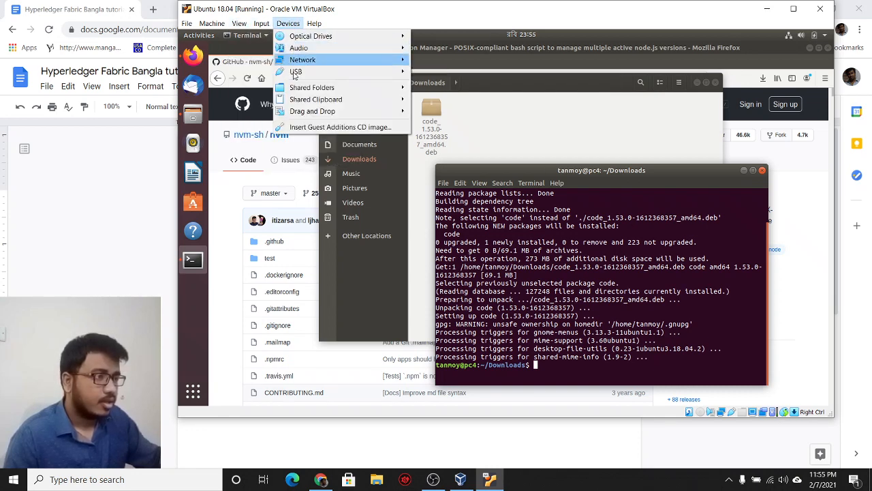
mouse_move(308, 100)
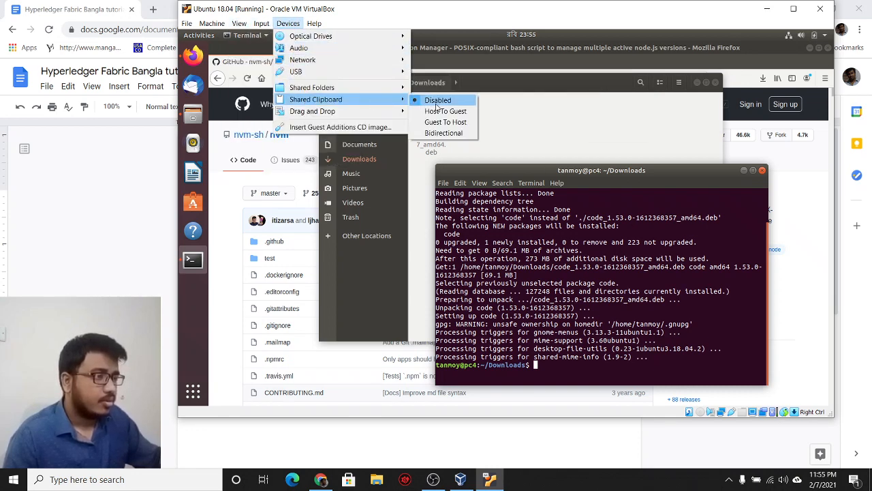
left_click(442, 133)
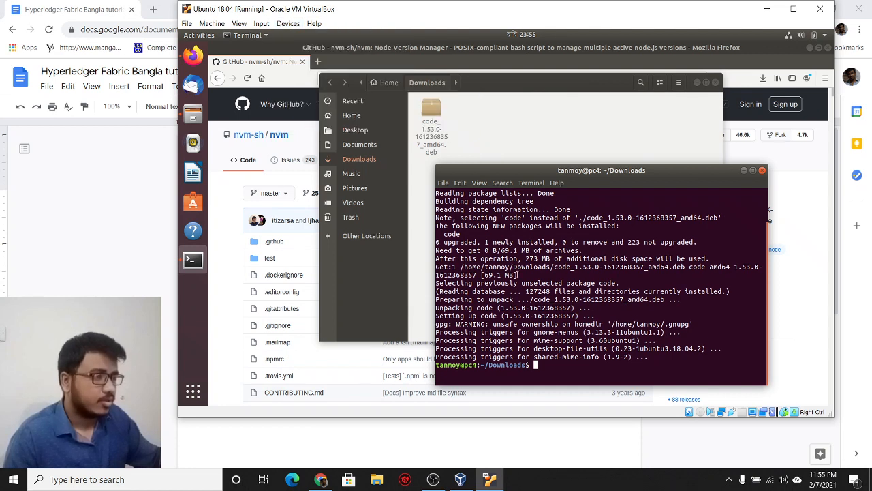
left_click(280, 25)
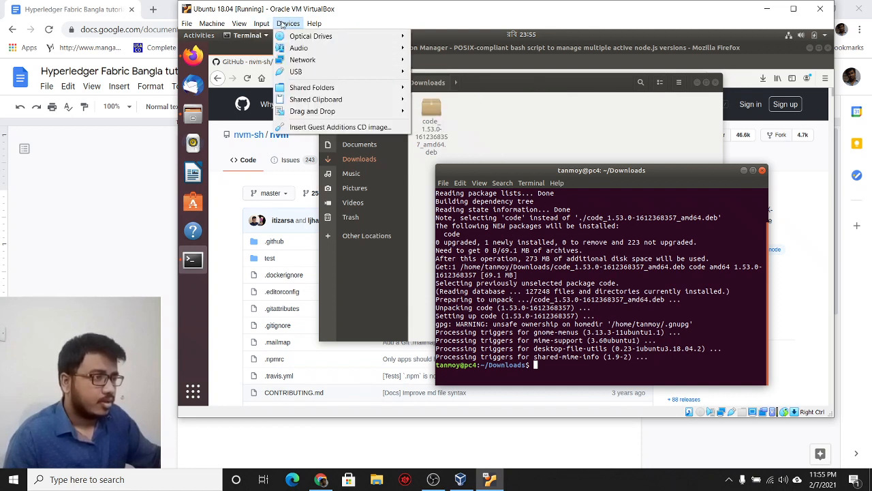
mouse_move(368, 111)
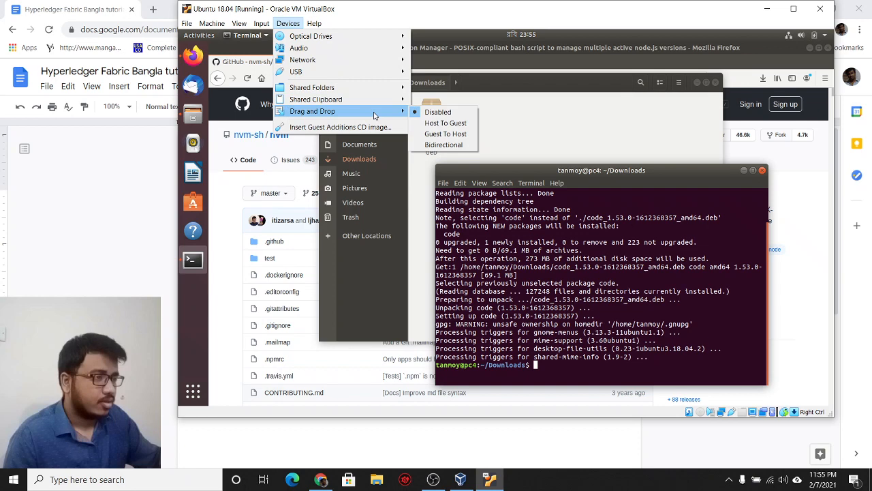
left_click(435, 145)
left_click(287, 23)
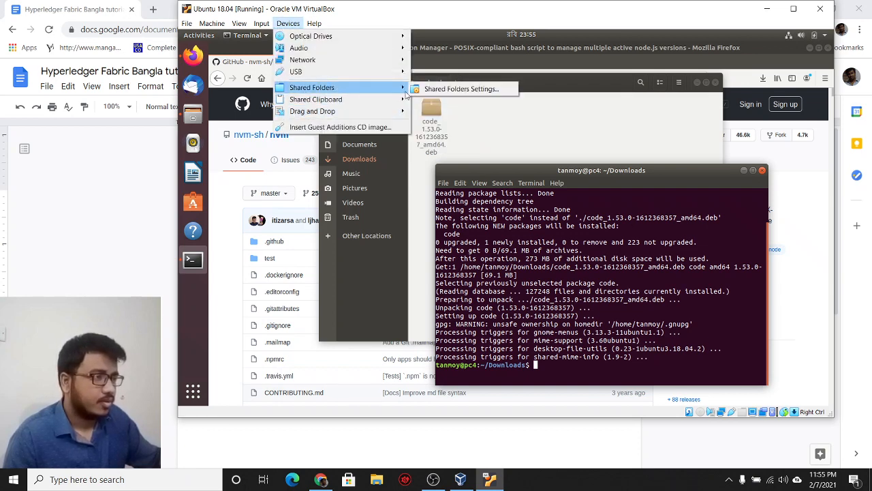
left_click(568, 323)
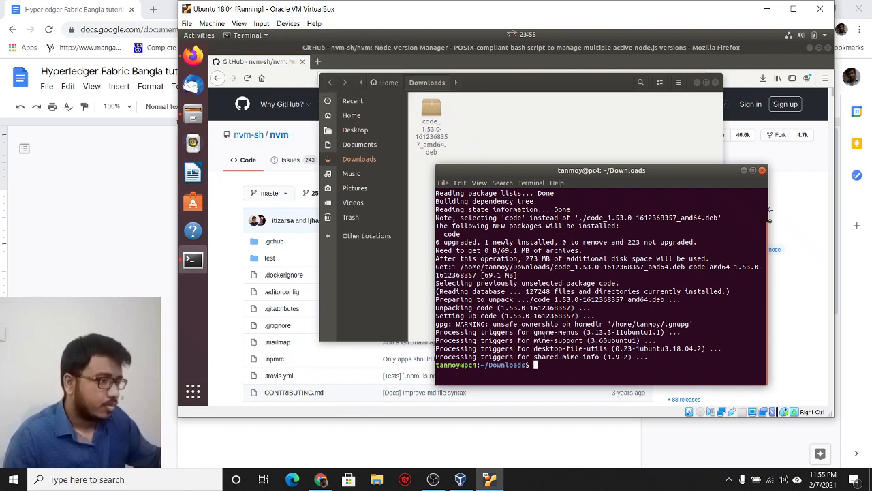
key("Up")
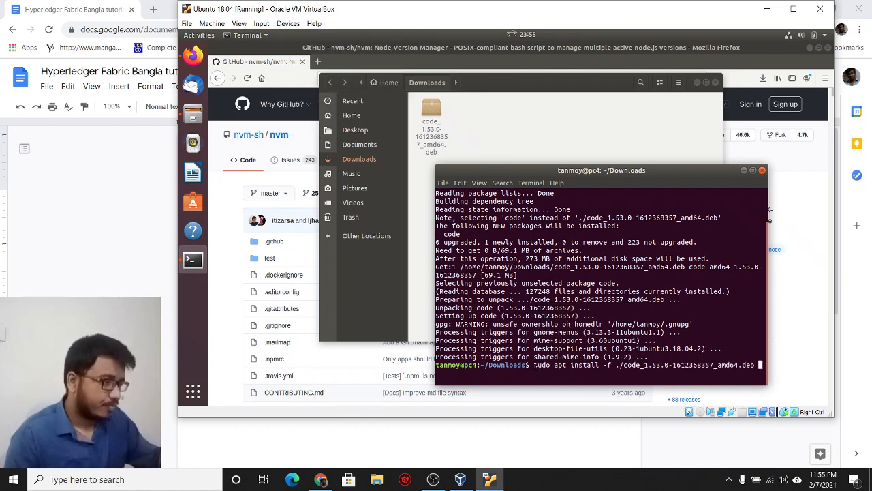
left_click_drag(534, 365, 759, 364)
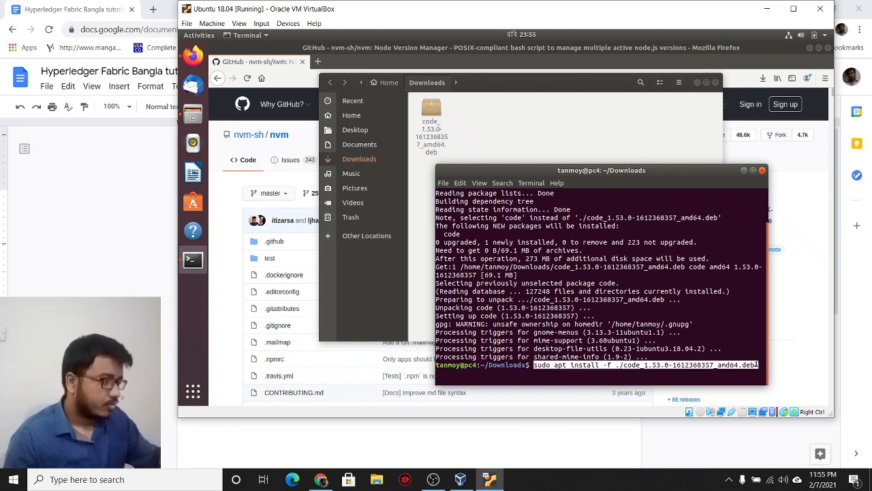
right_click(725, 364)
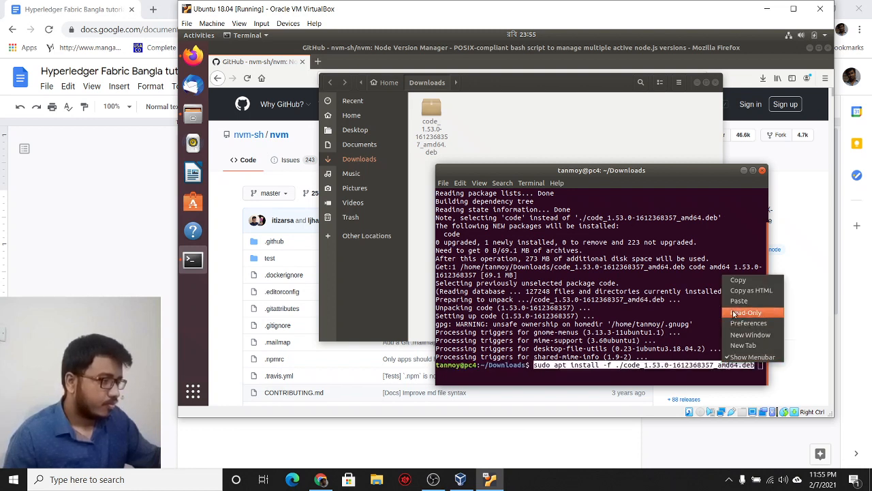
left_click(738, 280)
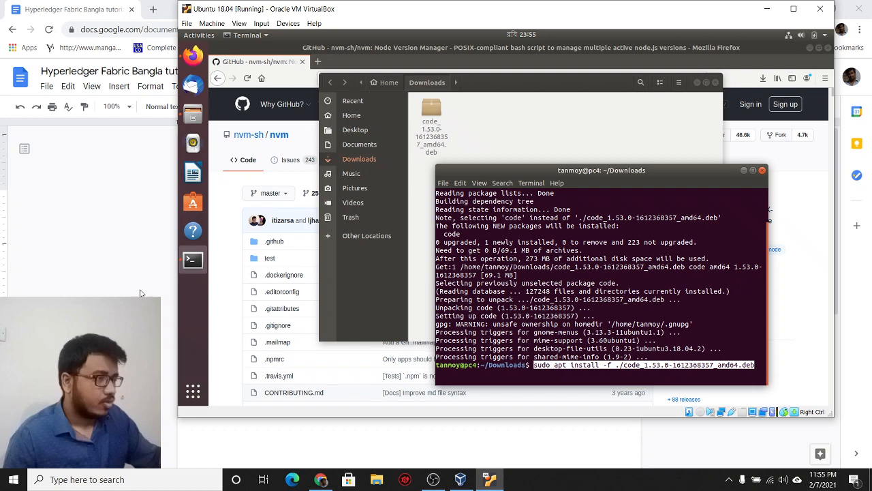
left_click(115, 262)
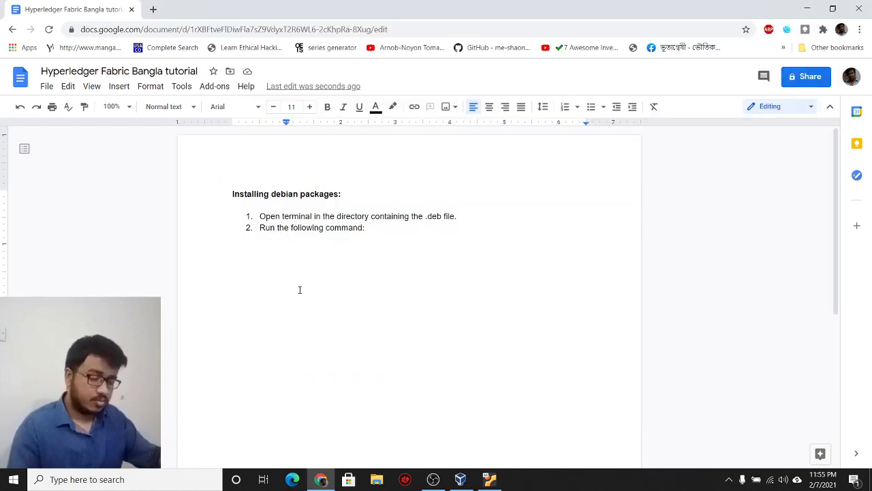
Step: Paste the VS Code install command under step 2 and start list item 3 below
key("ctrl+v")
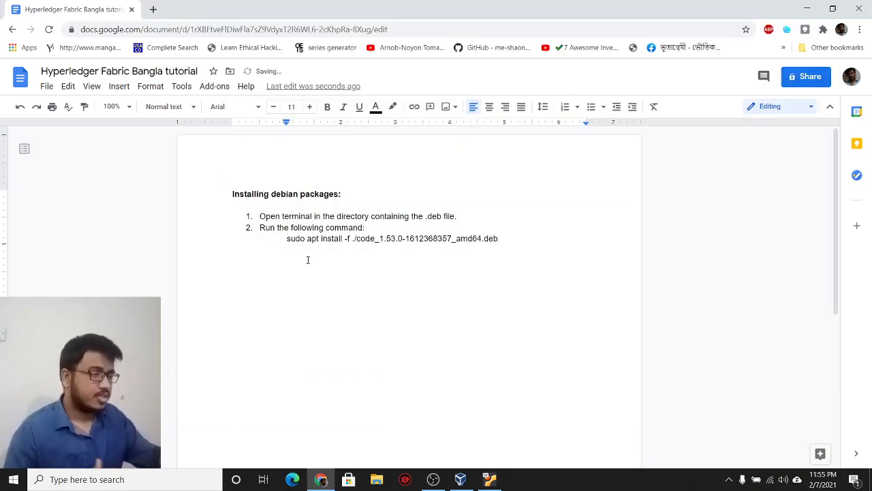
key("shift+Home")
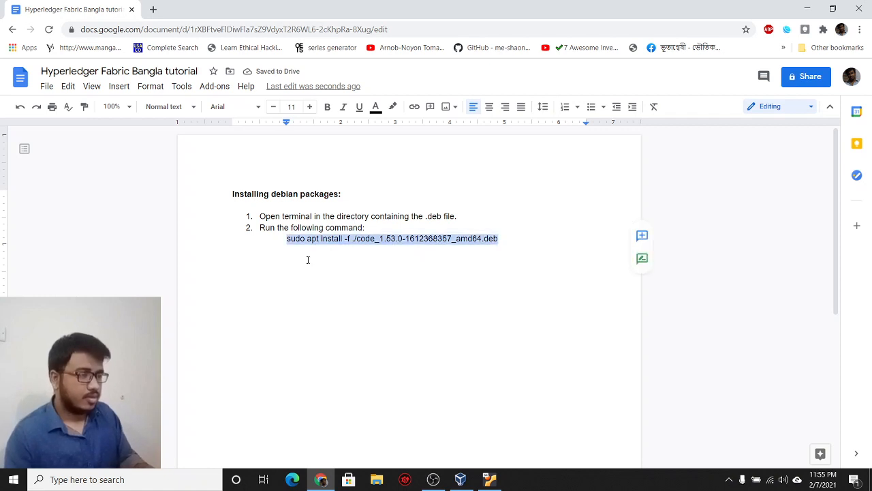
left_click(542, 236)
key("Return")
key("BackSpace")
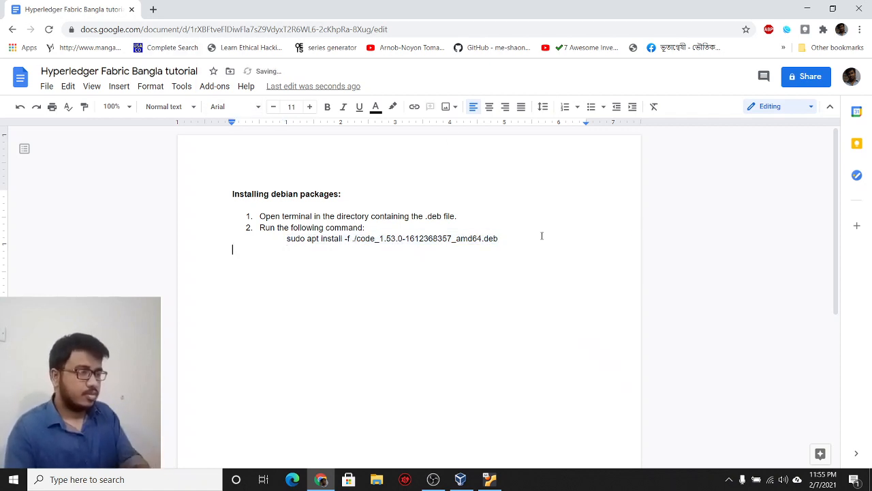
key("ctrl+shift+7")
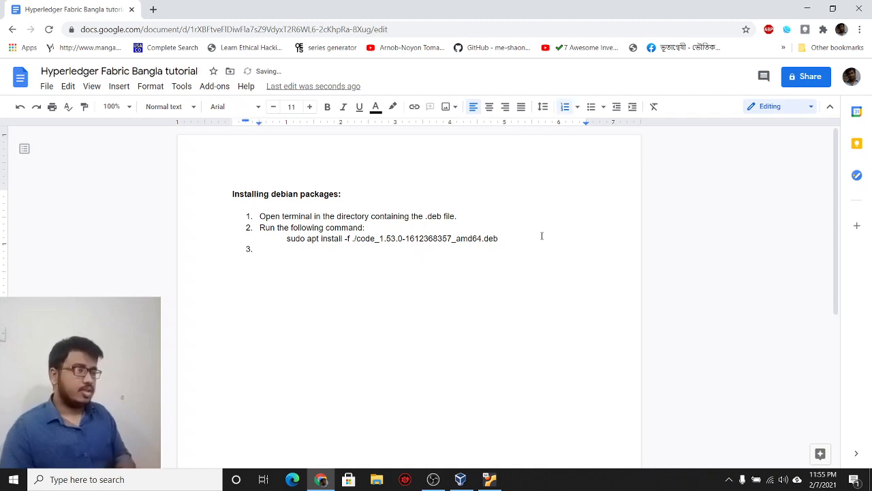
Step: Add an 'example:' label and a generic sudo apt install -f ./<file name>.deb line above
key("Up")
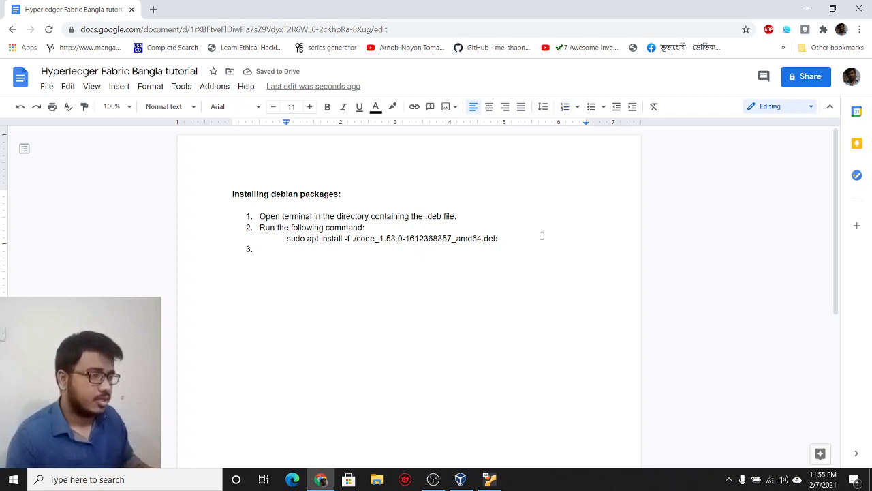
key("Return")
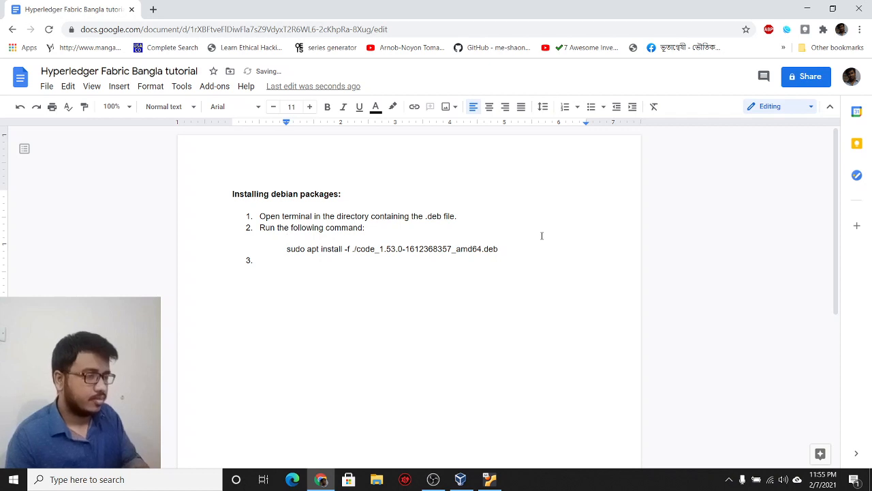
type("sudo ")
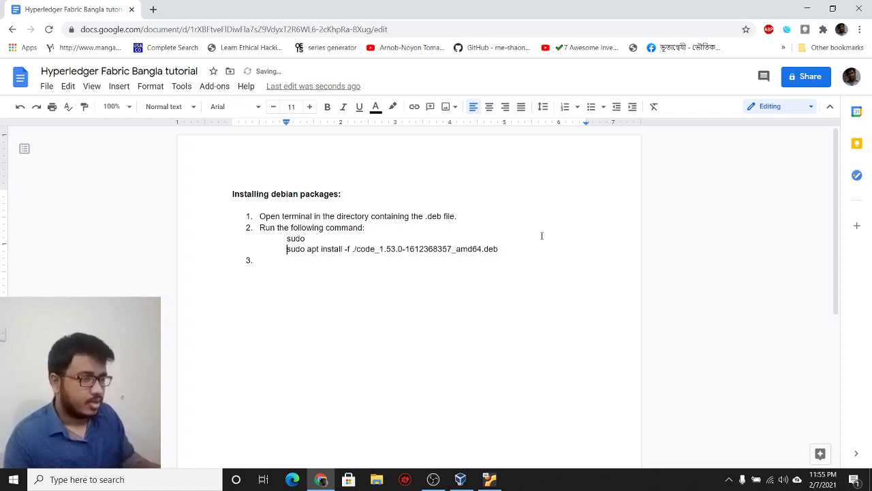
type("example:")
key("Up")
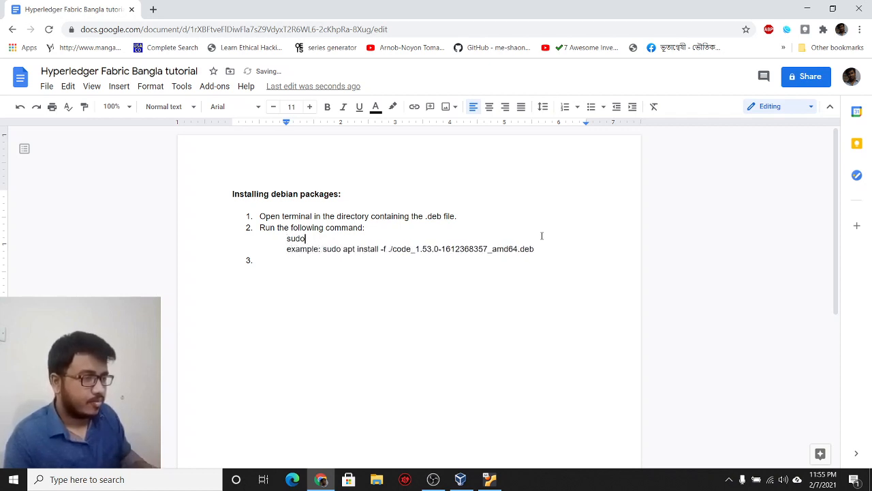
key("shift+Home")
key("ctrl+v")
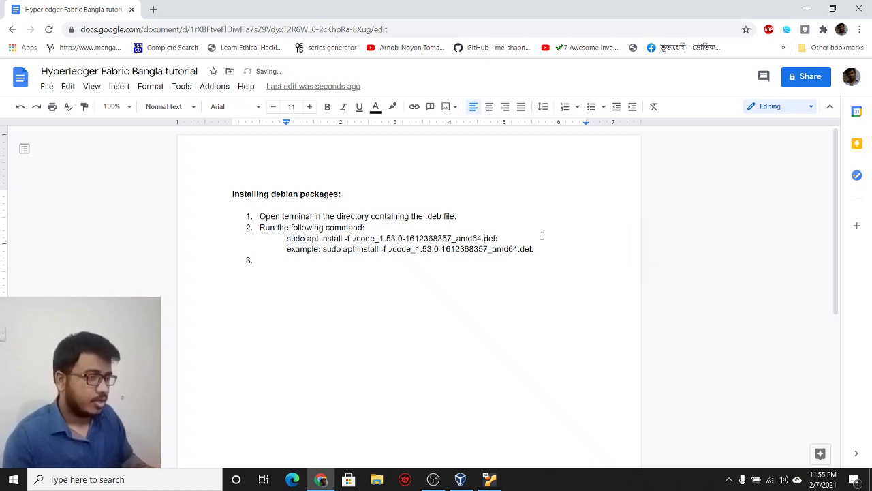
key("ctrl+shift+Left")
key("shift+Left")
key("shift+Left")
key("shift+Left")
key("shift+Left")
key("shift+Left")
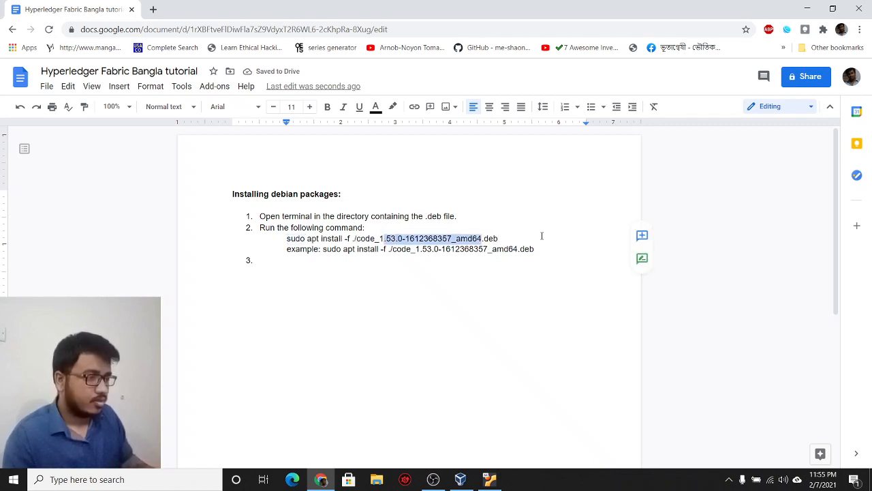
key("ctrl+shift+Left")
key("ctrl+shift+Left")
type("file")
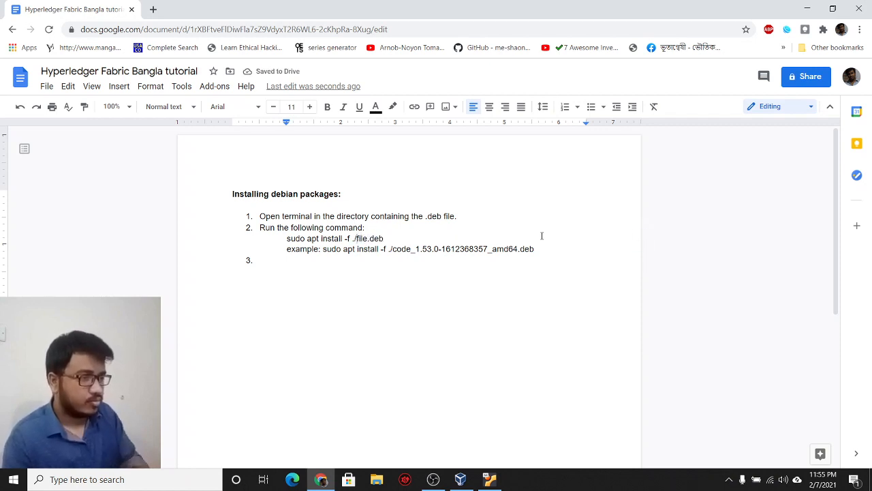
type("<")
type(" name>")
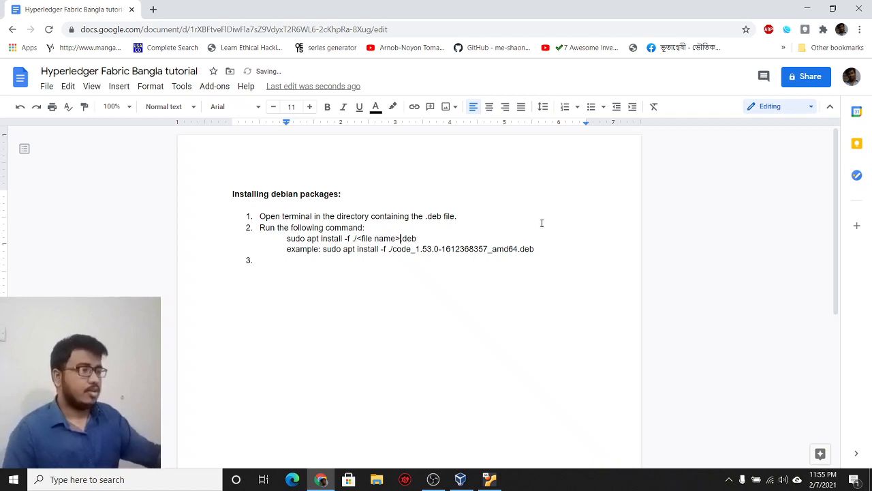
Step: Make the generic command bold and the example line italic at font size 10
left_click_drag(284, 250, 535, 249)
left_click_drag(285, 239, 417, 238)
key("ctrl+b")
left_click(383, 249)
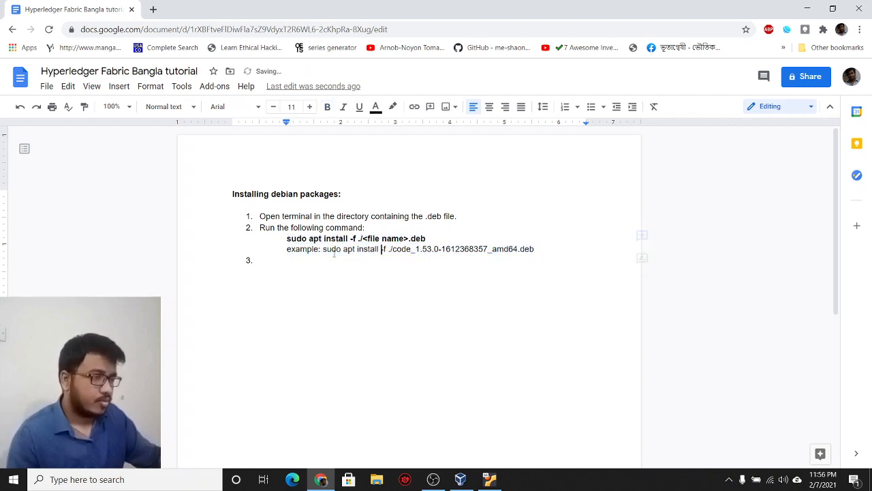
left_click_drag(288, 249, 537, 249)
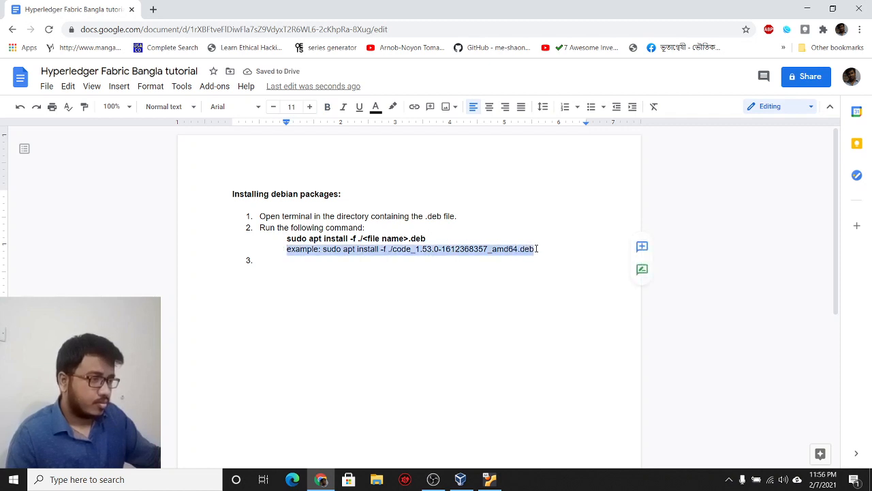
left_click(343, 106)
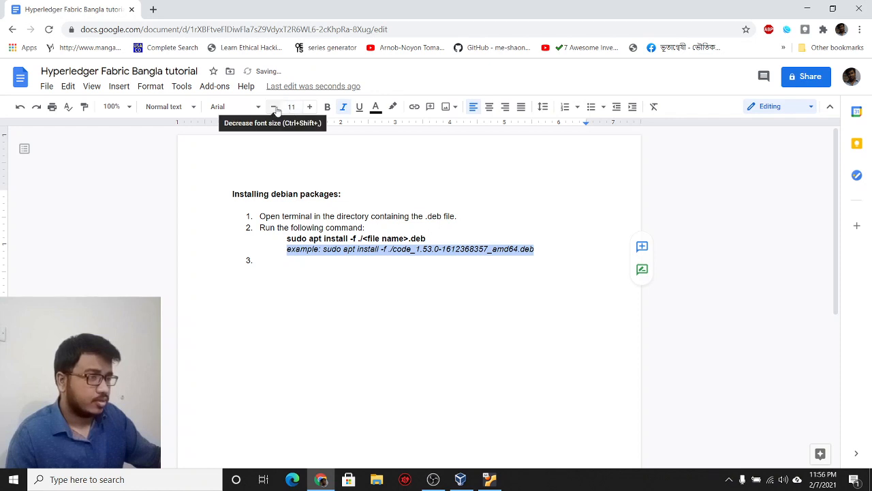
left_click(273, 106)
Step: Remove the numbering from empty item 3 and add a blank line below
left_click(281, 261)
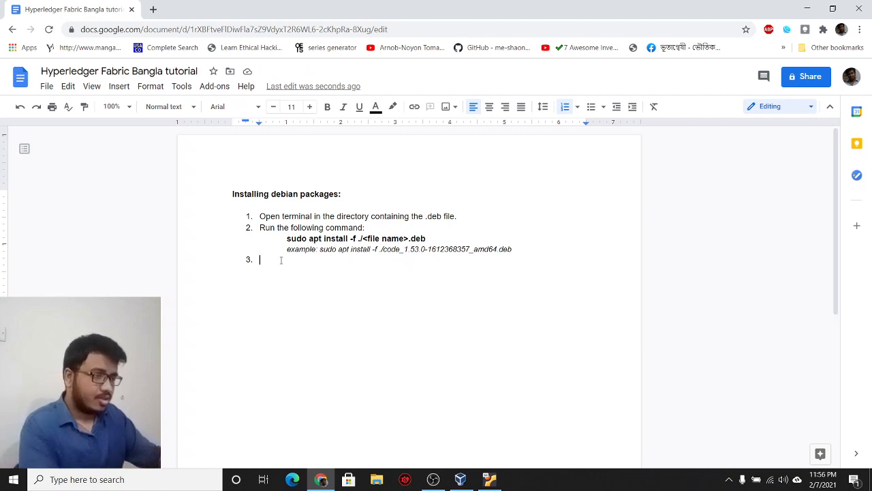
key("BackSpace")
key("BackSpace")
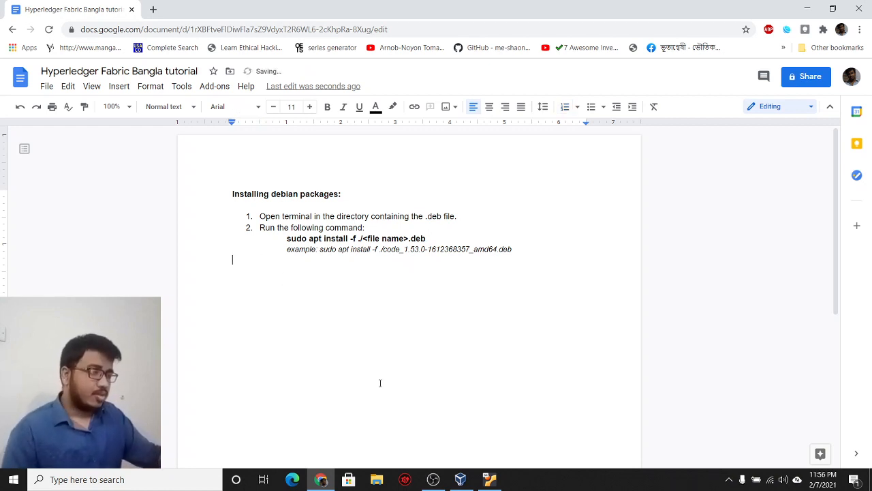
mouse_move(462, 487)
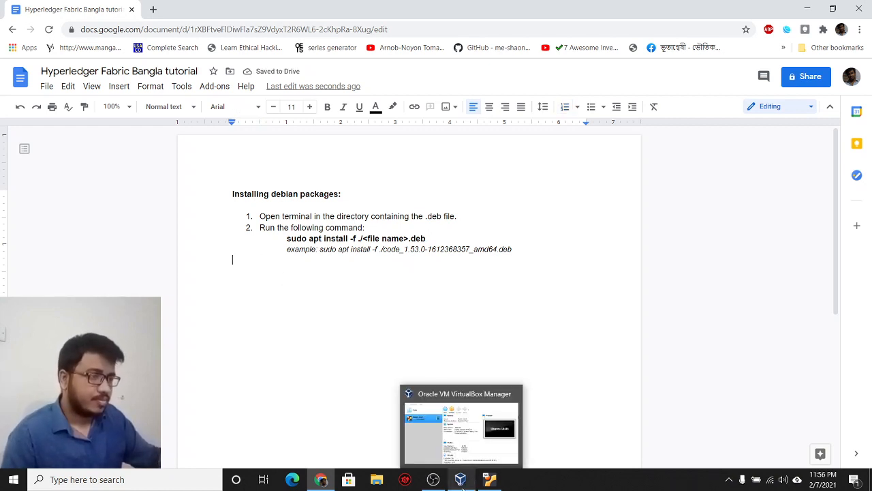
key("Return")
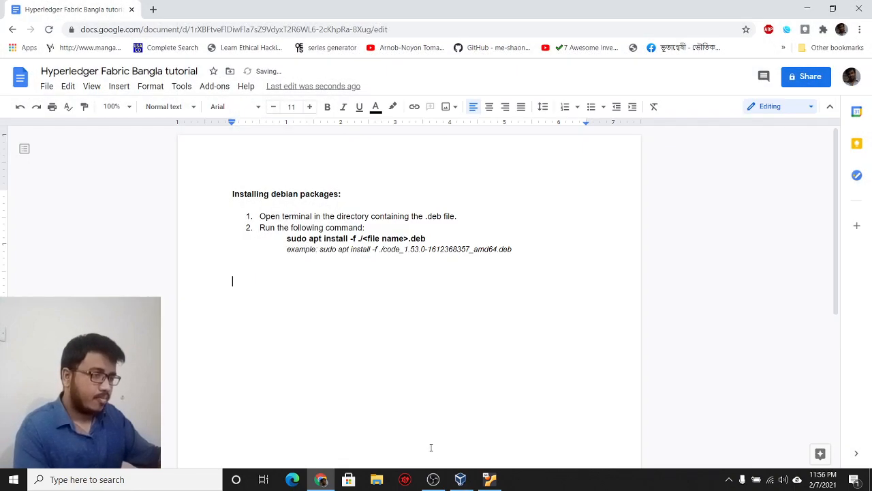
left_click(489, 481)
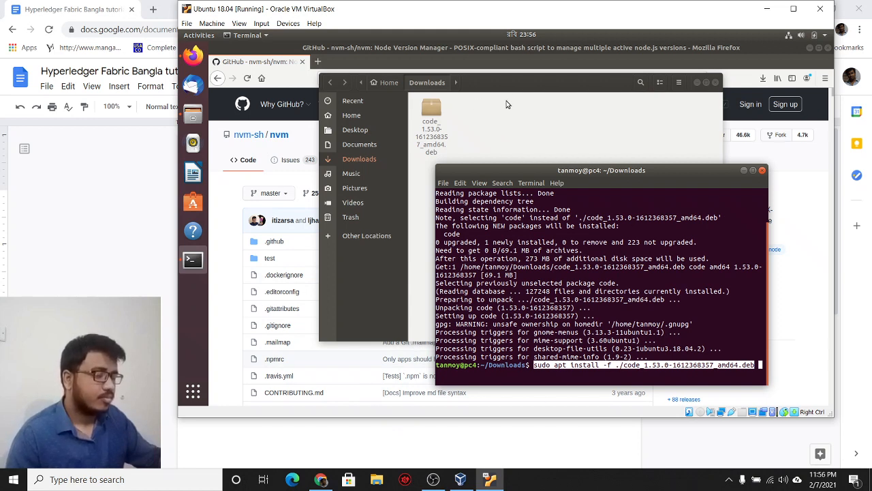
Step: Erase the leftover VS Code install command so the ~/Downloads prompt is empty
key("BackSpace")
key("BackSpace")
key("BackSpace")
key("BackSpace")
key("BackSpace")
key("BackSpace")
key("BackSpace")
key("BackSpace")
key("BackSpace")
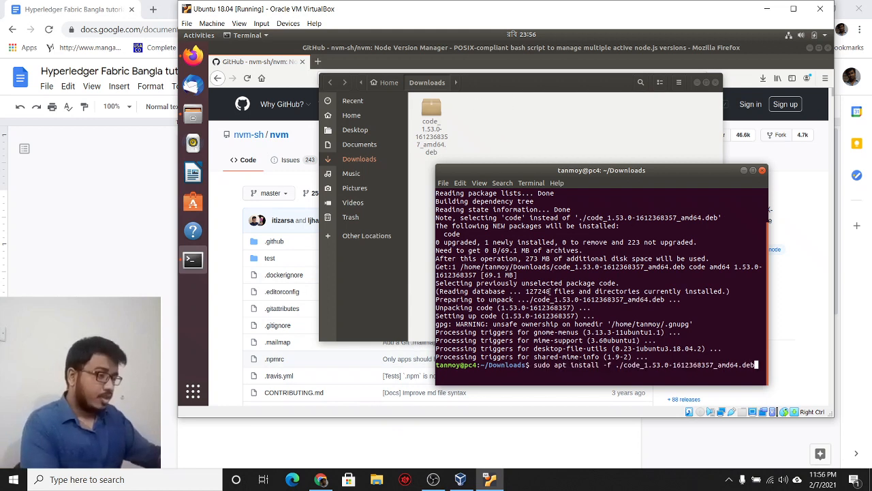
key("BackSpace")
key("BackSpace")
key("BackSpace")
key("BackSpace")
key("BackSpace")
key("BackSpace")
key("BackSpace")
key("BackSpace")
key("BackSpace")
key("BackSpace")
key("BackSpace")
key("BackSpace")
key("BackSpace")
key("BackSpace")
key("BackSpace")
key("BackSpace")
key("BackSpace")
key("BackSpace")
key("BackSpace")
key("BackSpace")
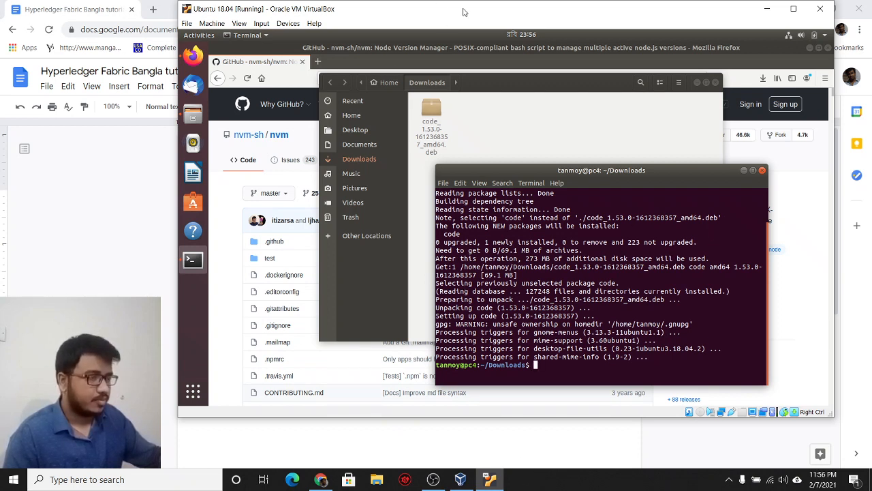
Step: Scroll the nvm GitHub page in Firefox to its install section
left_click(280, 68)
scroll(221, 293, "down", 6)
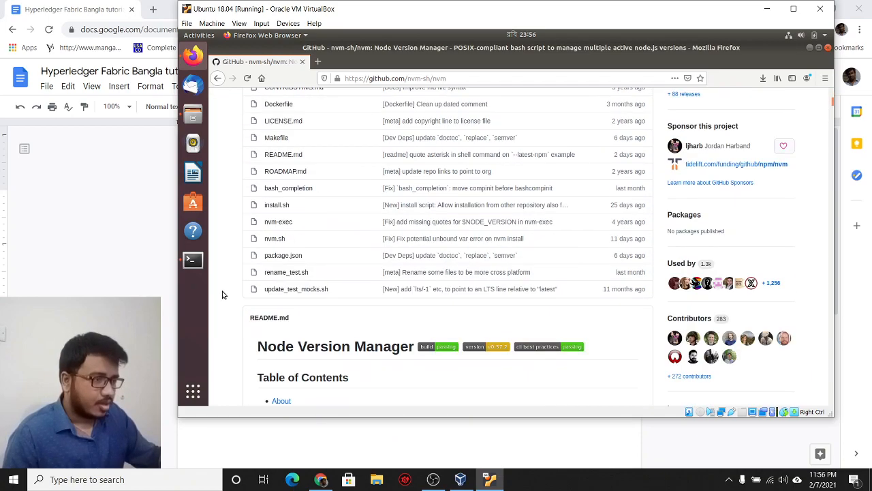
scroll(223, 294, "up", 6)
scroll(223, 294, "down", 1)
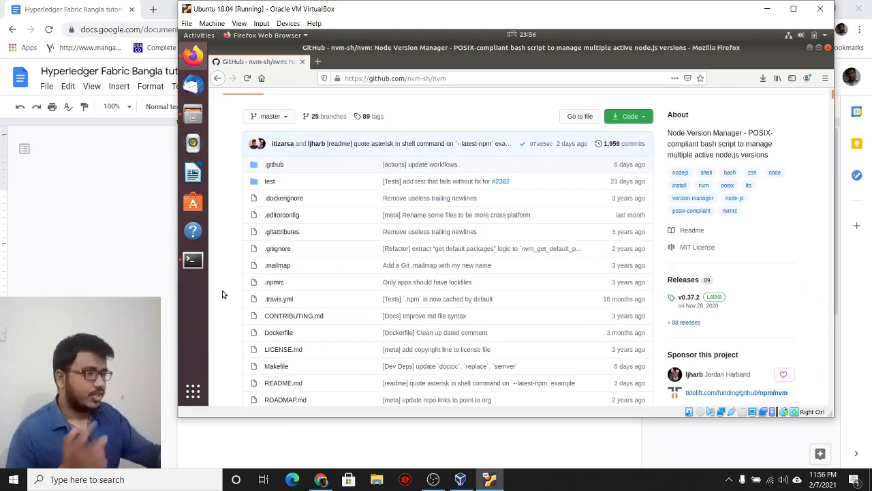
scroll(222, 294, "down", 15)
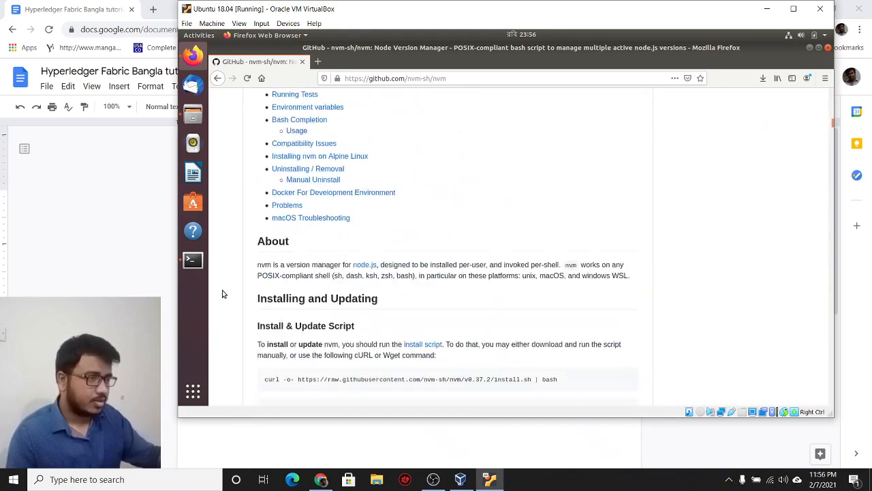
scroll(222, 294, "down", 6)
scroll(224, 293, "up", 2)
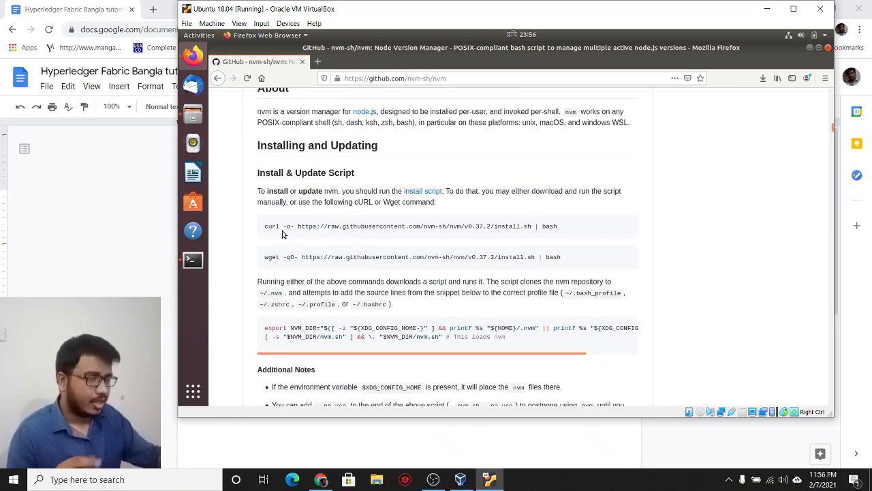
Step: Copy the curl command that installs nvm v0.37.2 via install.sh
triple_click(284, 226)
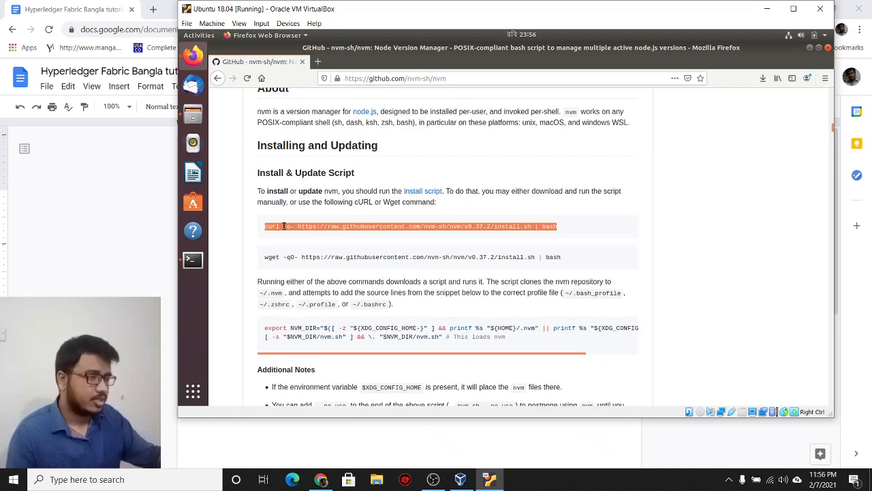
left_click(253, 211)
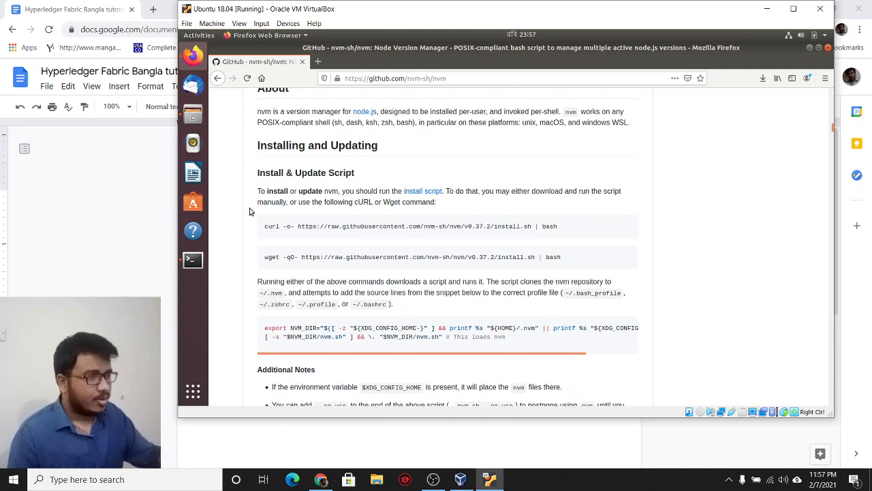
triple_click(284, 228)
right_click(291, 227)
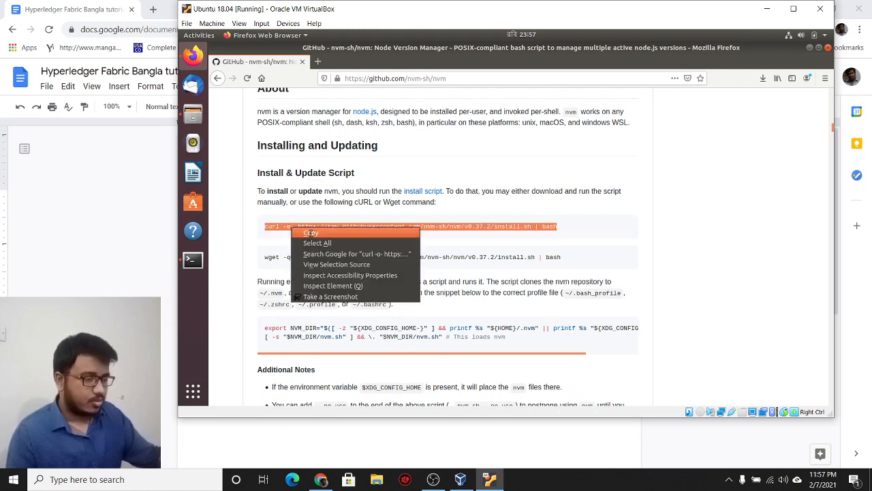
left_click(311, 233)
left_click(195, 261)
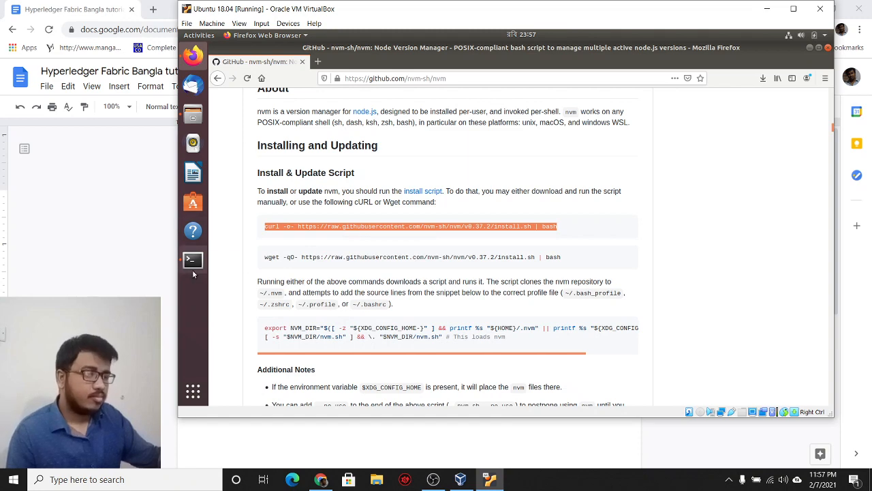
Step: Paste and run the nvm curl install command, which fails with 'curl' not found
right_click(538, 300)
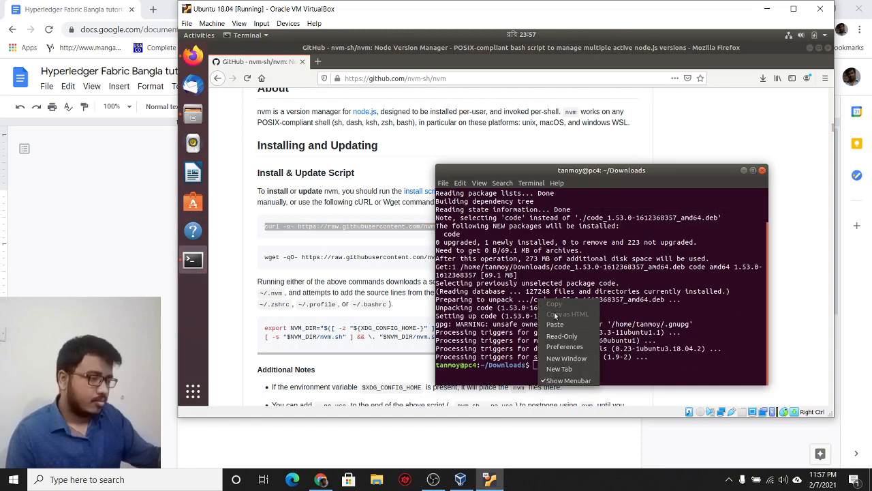
left_click(557, 320)
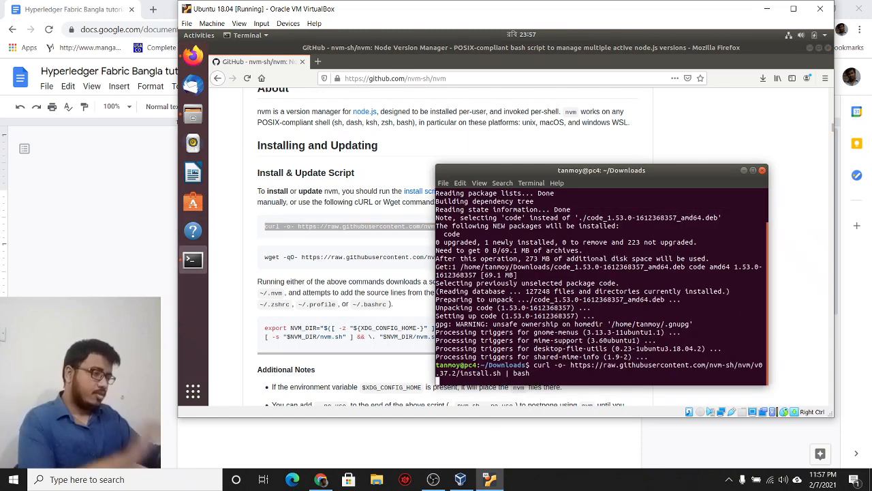
key("Return")
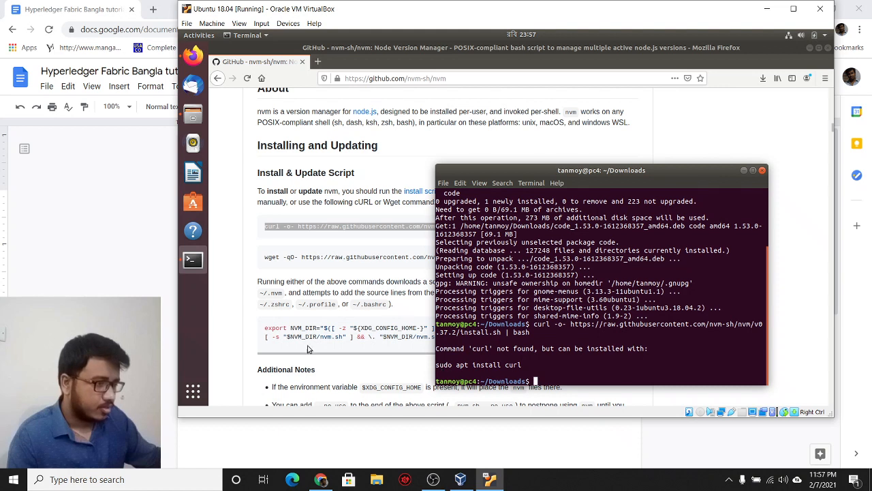
Step: Run the suggested 'sudo apt install curl' and confirm with Y
triple_click(436, 362)
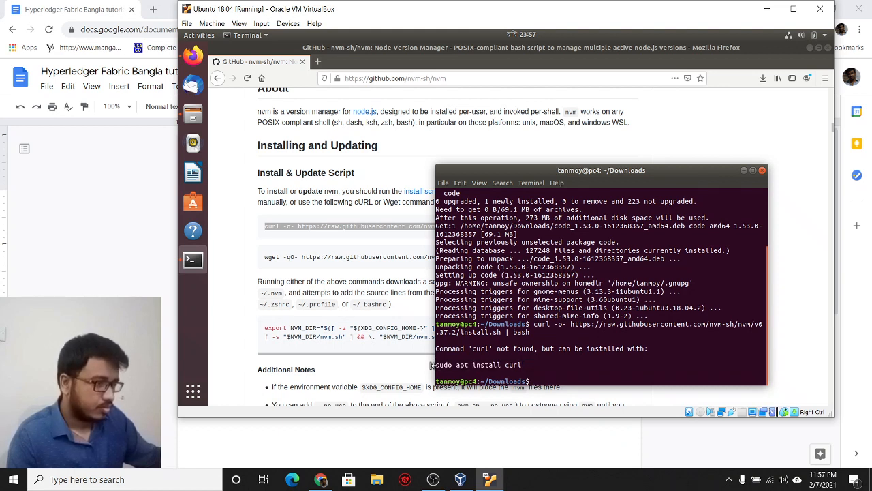
left_click_drag(436, 365, 521, 364)
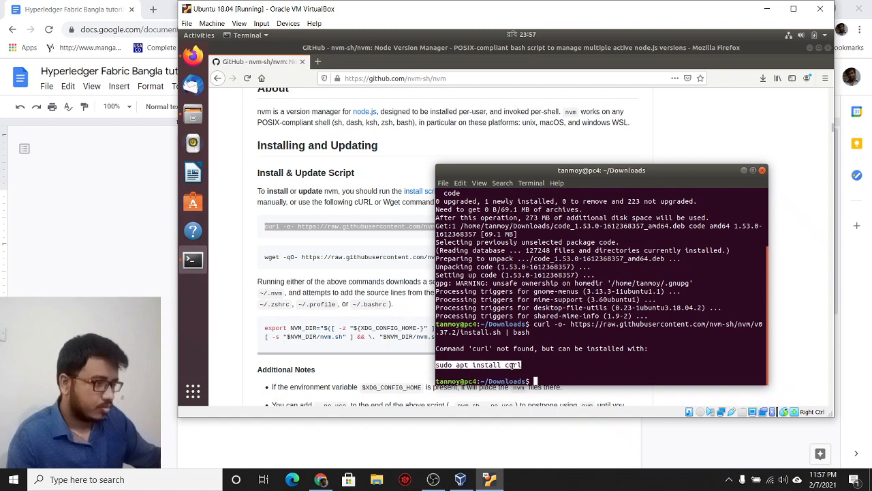
right_click(520, 367)
left_click(530, 284)
key("ctrl+shift+v")
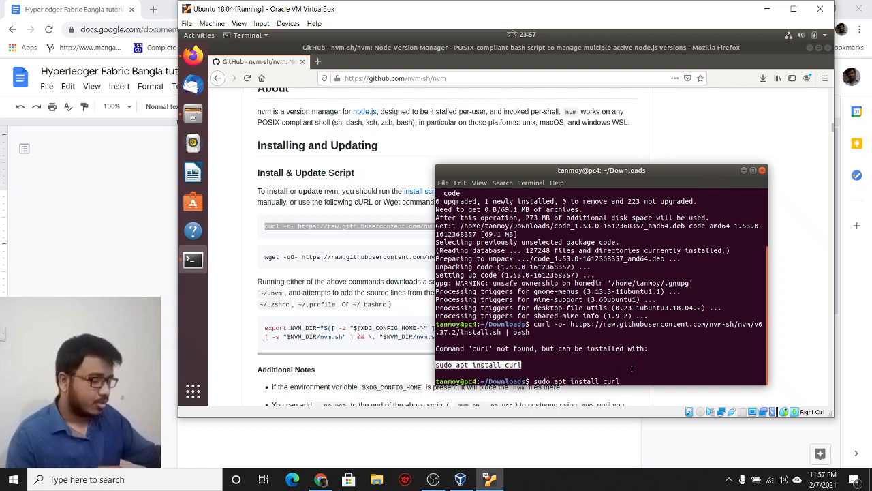
key("Return")
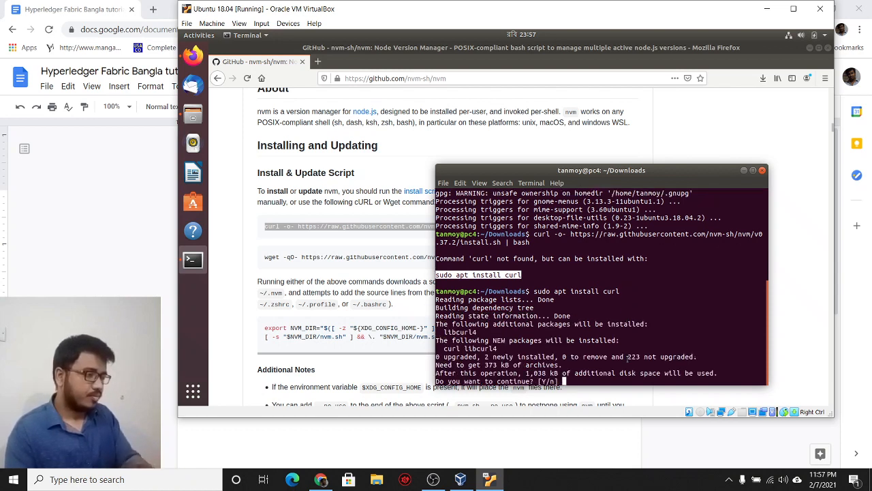
type("Y")
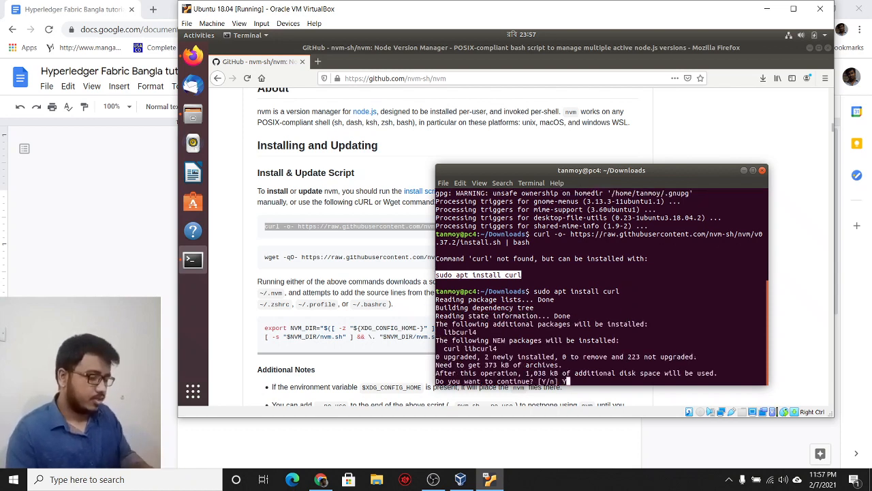
key("Return")
Step: Type 'Installing CURL:' with indented 'sudo apt install curl', then an 'Installing NVM:' line with an indented blank line
left_click(66, 274)
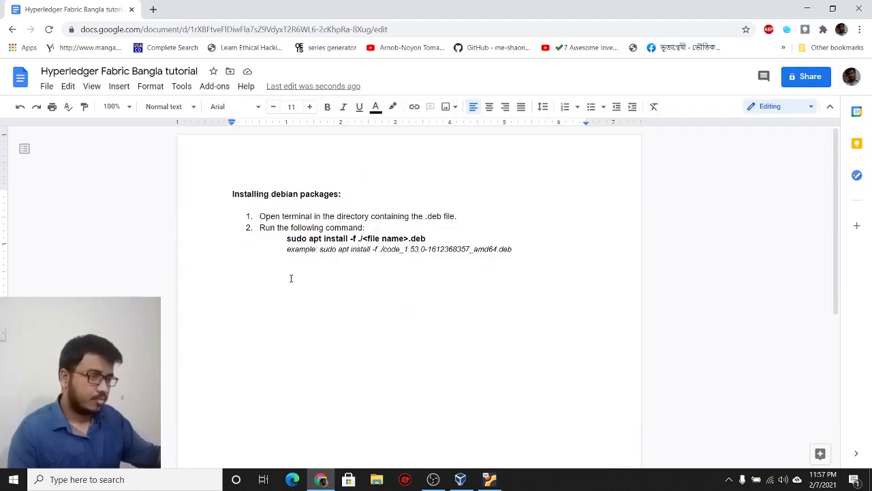
key("Return")
type("Installing CURL:")
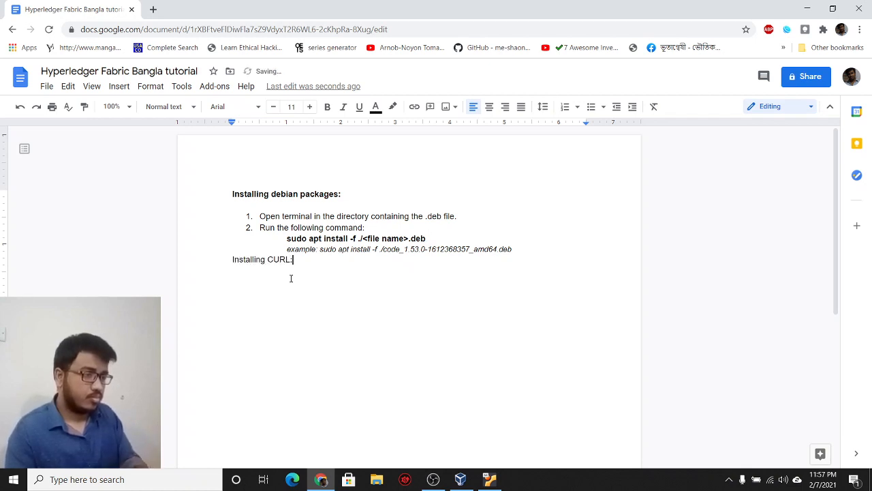
key("Return")
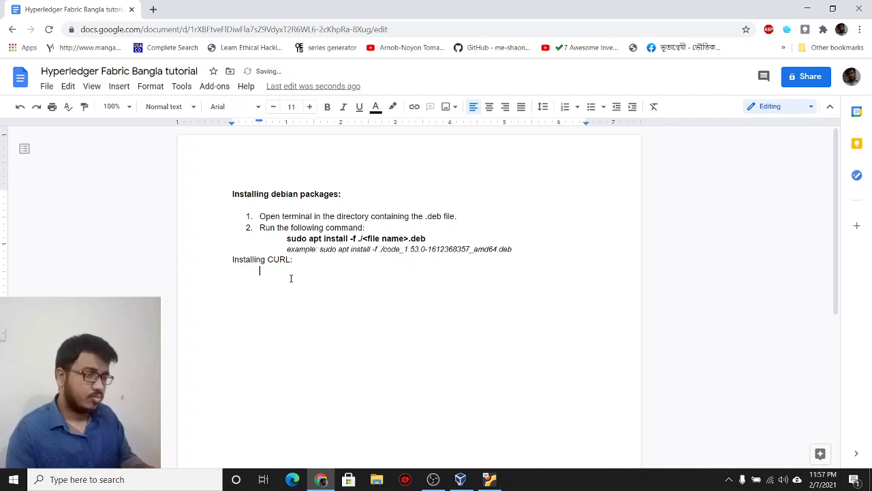
type("sudo apt install curl ")
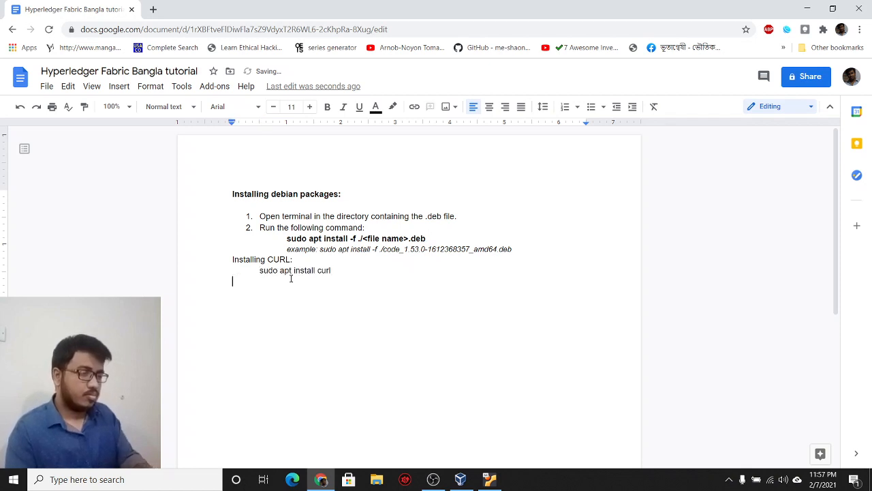
type("Installing N")
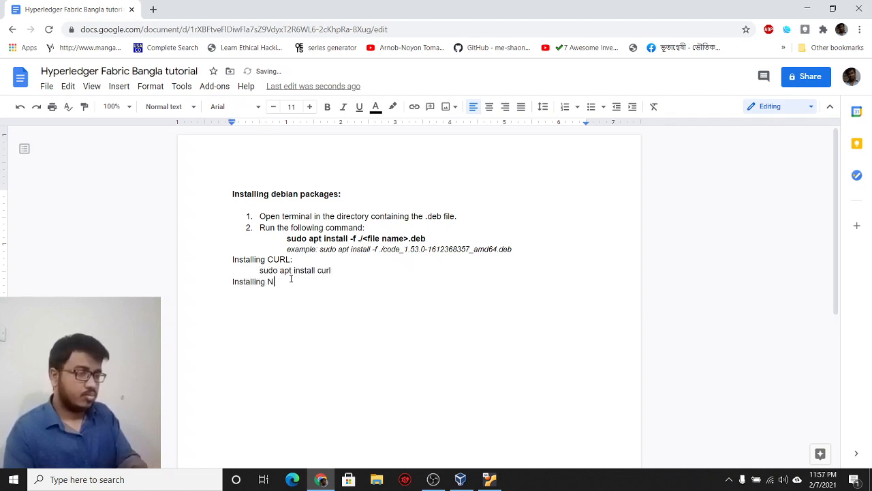
type("VM:")
key("Return")
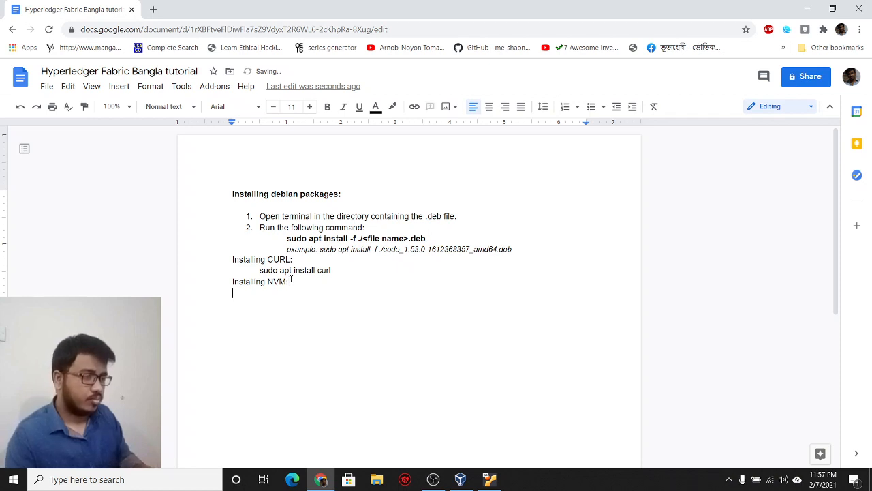
key("Tab")
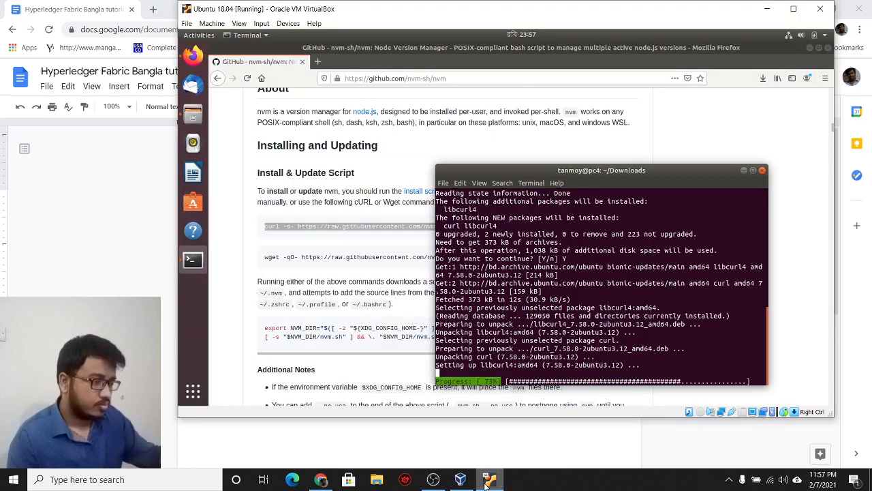
Step: Rerun the nvm v0.37.2 curl install command in the terminal, copying it for the document
left_click(489, 479)
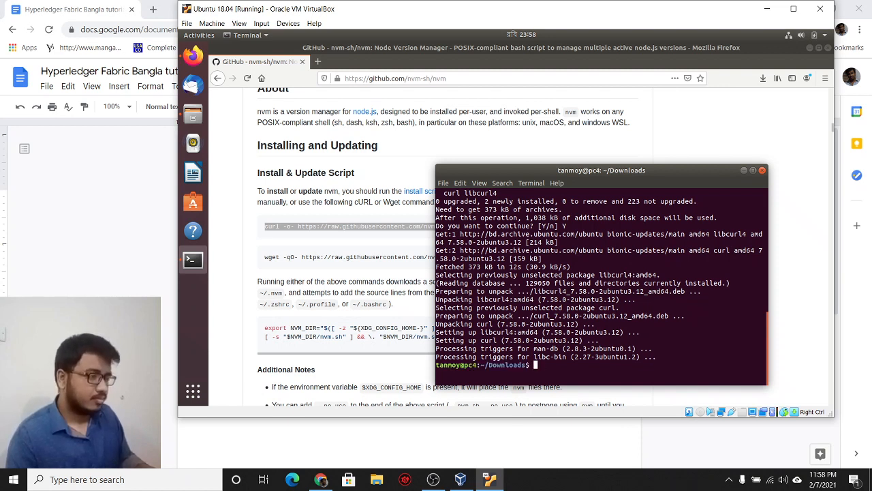
key("ctrl+shift+v")
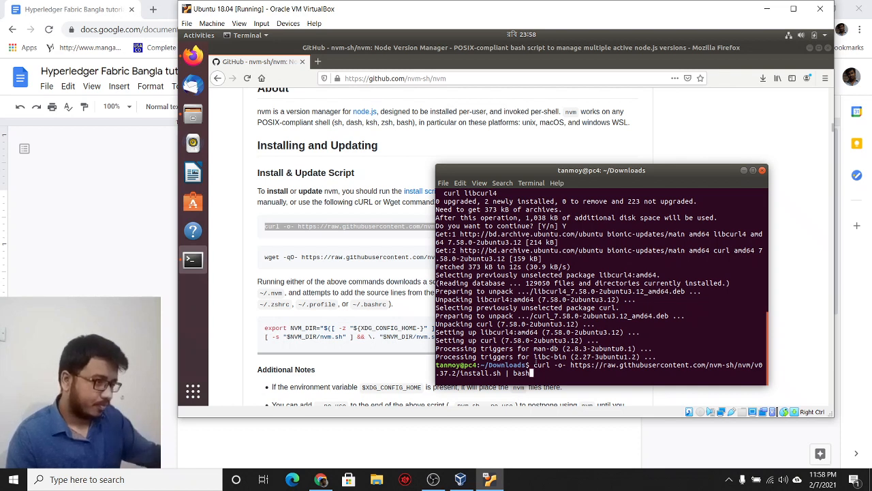
mouse_move(534, 365)
left_mouse_down()
mouse_move(559, 373)
mouse_move(529, 373)
left_mouse_up()
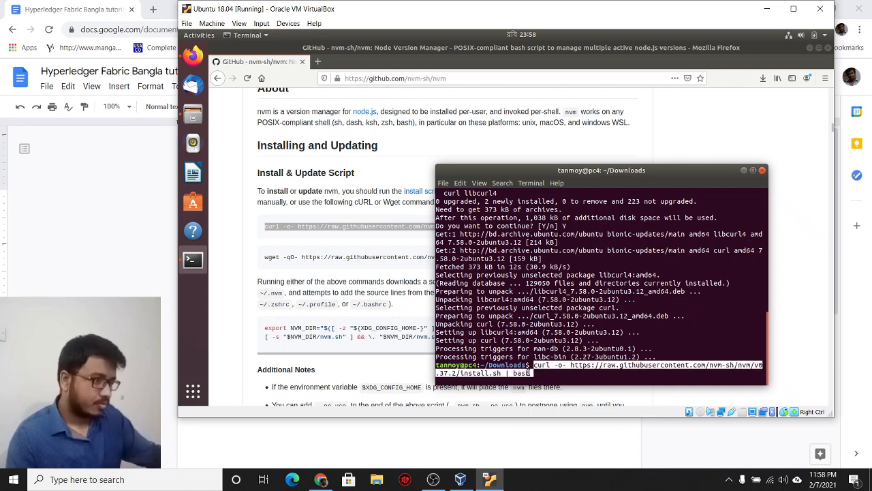
right_click(556, 368)
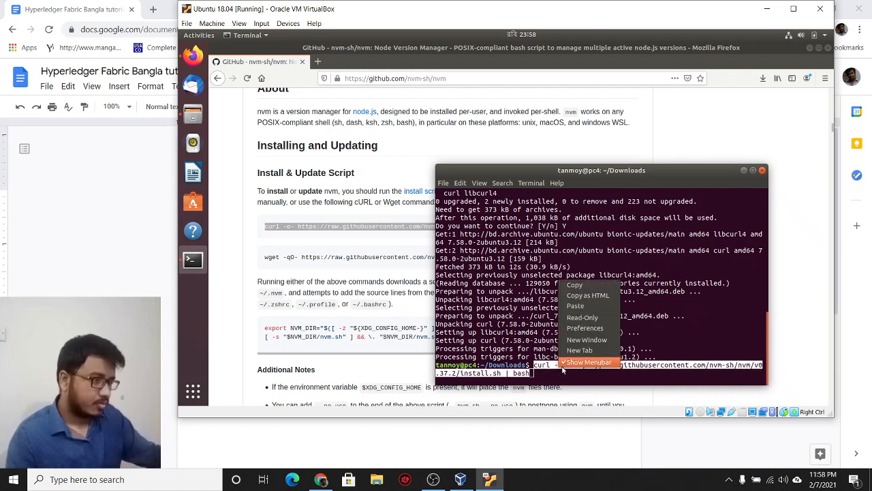
left_click(573, 286)
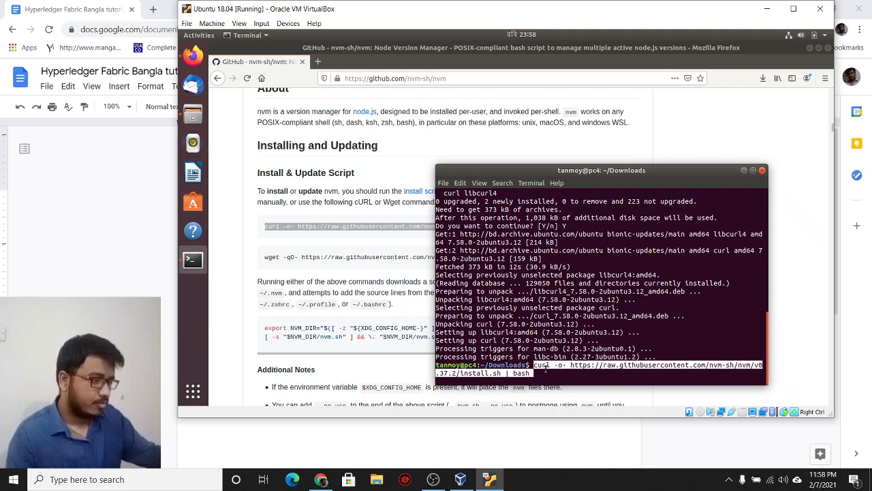
key("Return")
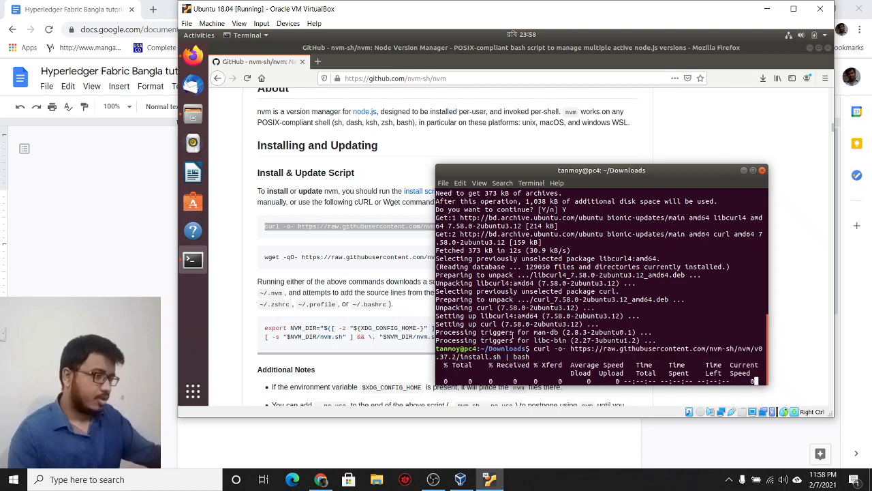
left_click(136, 252)
left_click(296, 295)
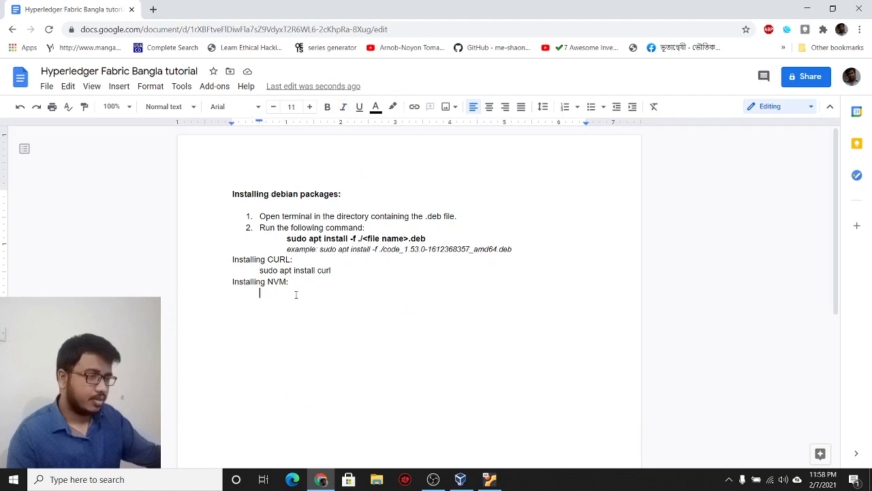
Step: Paste the nvm install command under 'Installing NVM:' and set the curl line in Roboto Mono
key("ctrl+v")
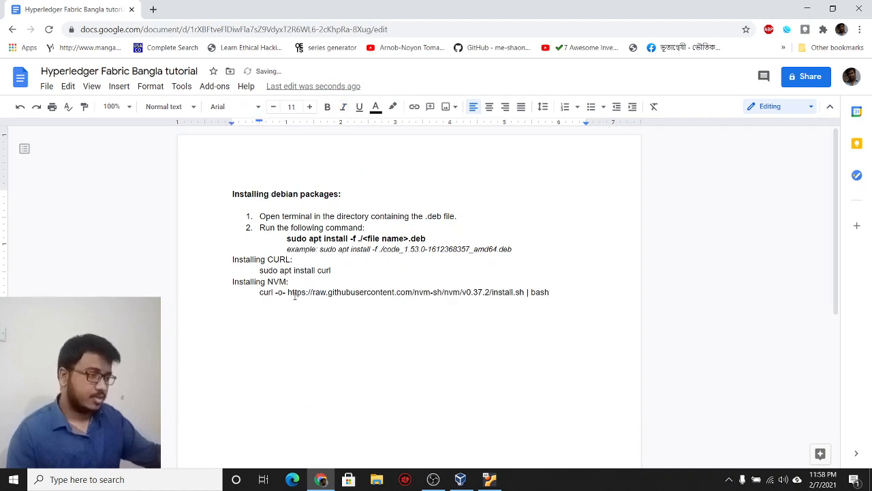
key("shift+Home")
key("ctrl+b")
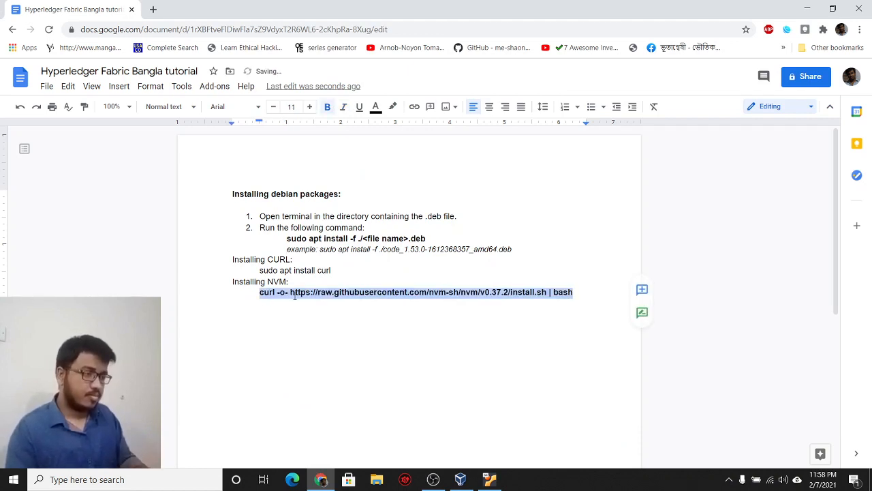
key("Up")
key("shift+End")
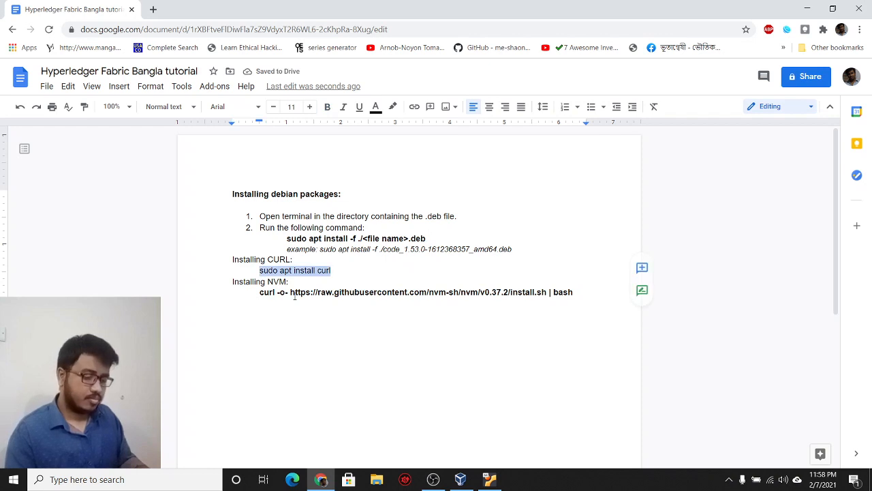
key("ctrl+b")
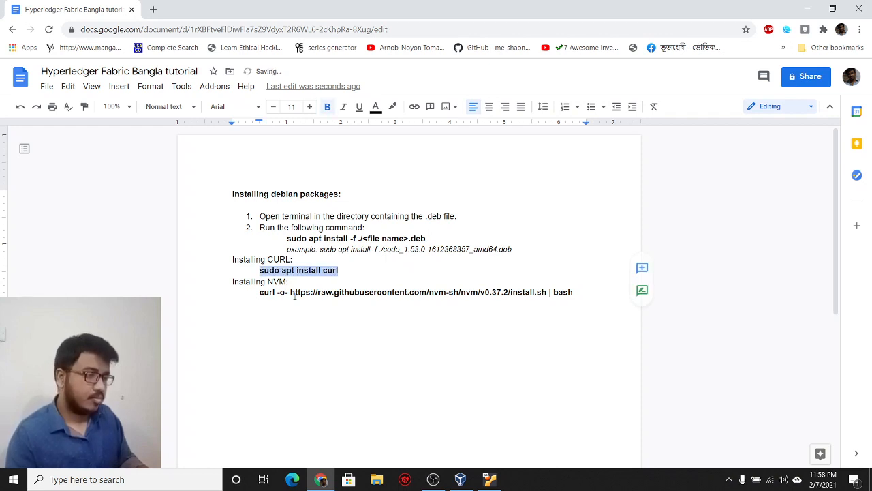
left_click(227, 107)
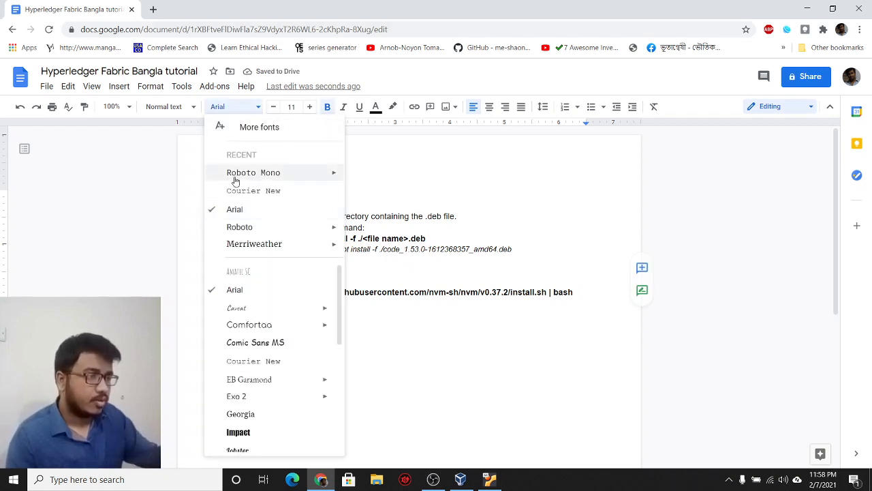
left_click(248, 174)
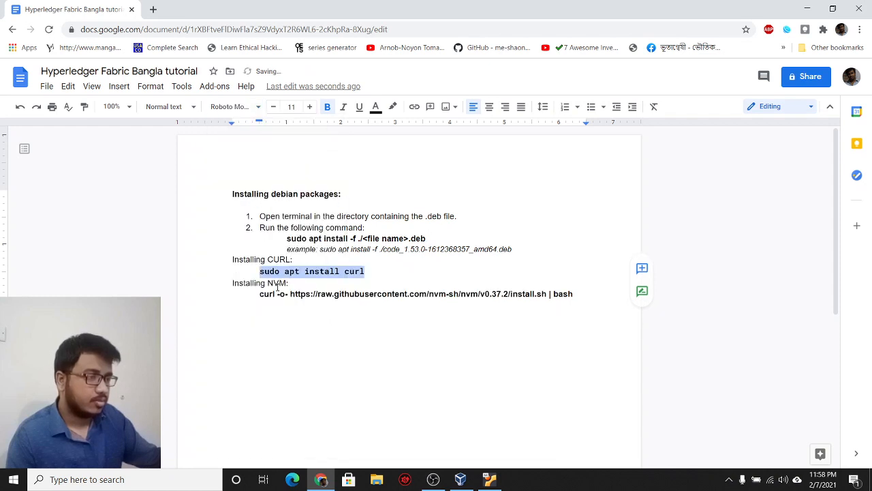
Step: Unbold the nvm curl command and set it in 9 pt Roboto Mono
left_click(277, 287)
key("Down")
key("Home")
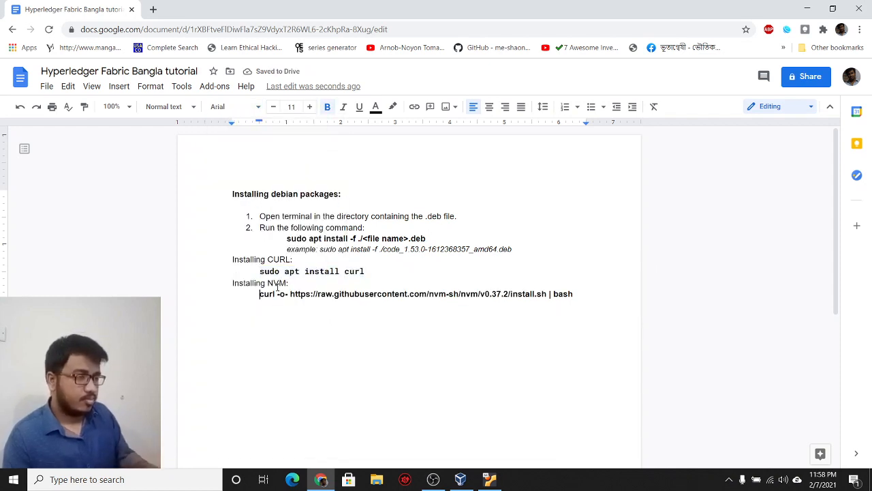
key("shift+End")
key("ctrl+b")
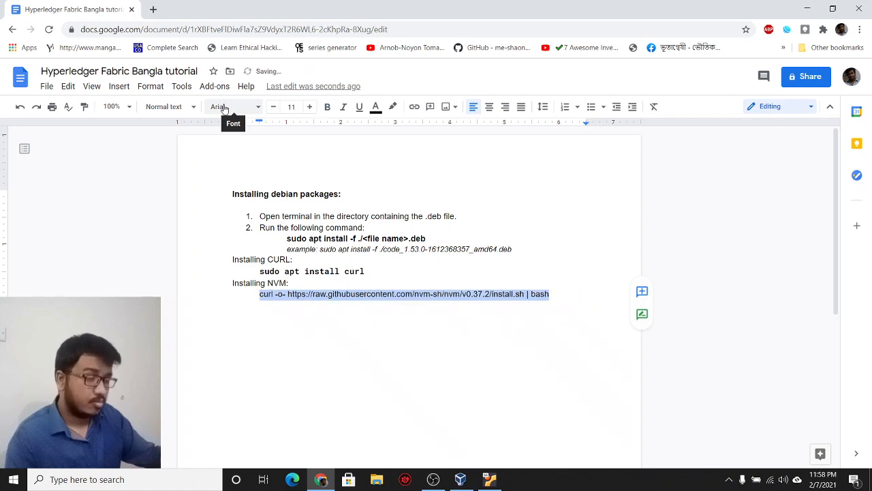
left_click(225, 107)
left_click(246, 172)
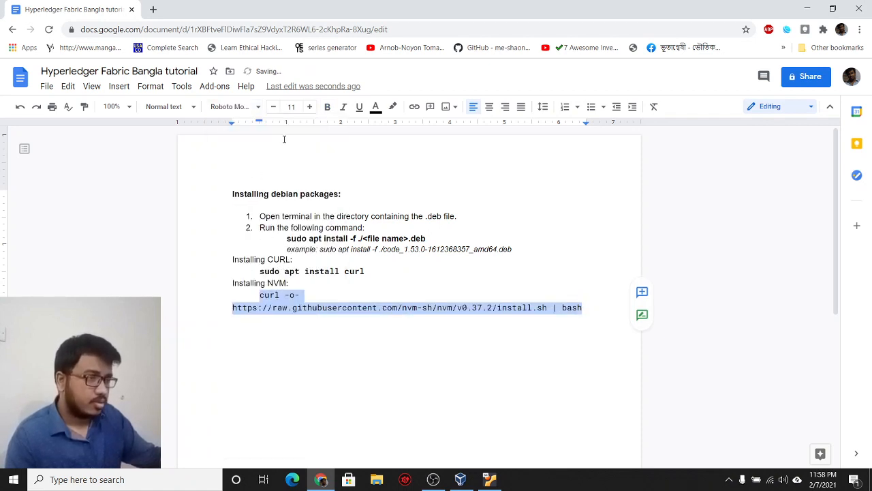
left_click(273, 106)
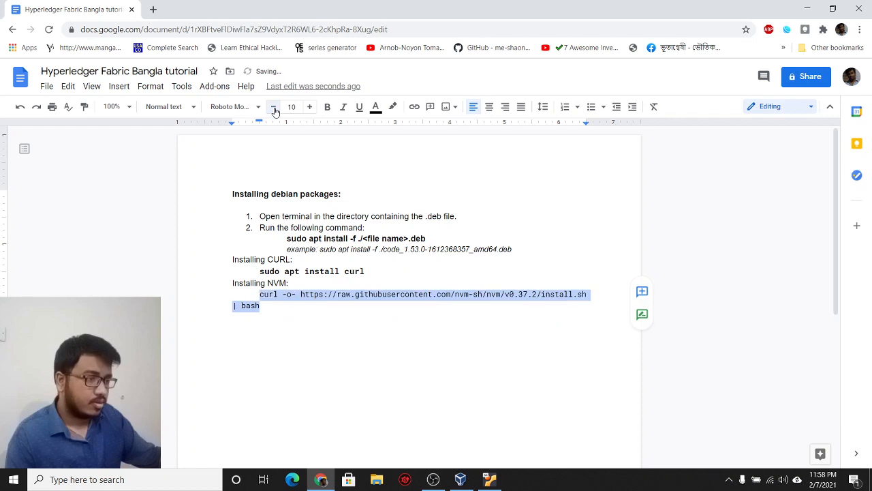
left_click(273, 107)
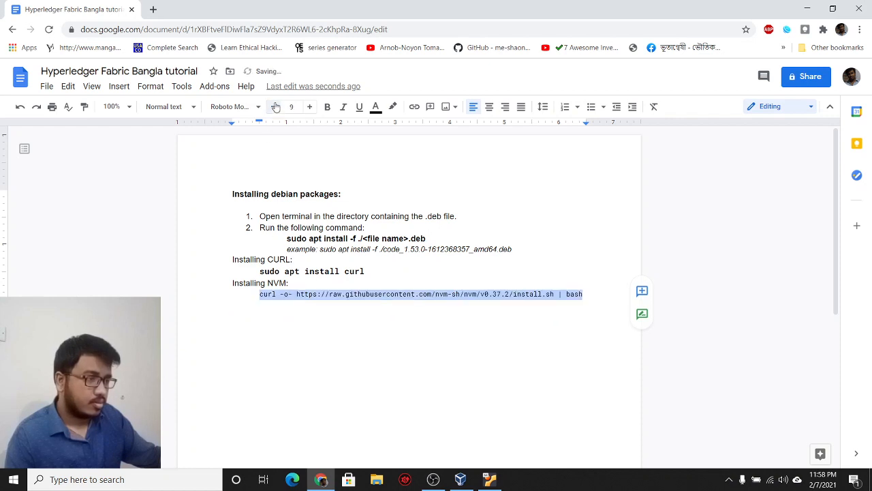
Step: Insert blank lines to space the CURL and NVM sections apart
left_click(307, 280)
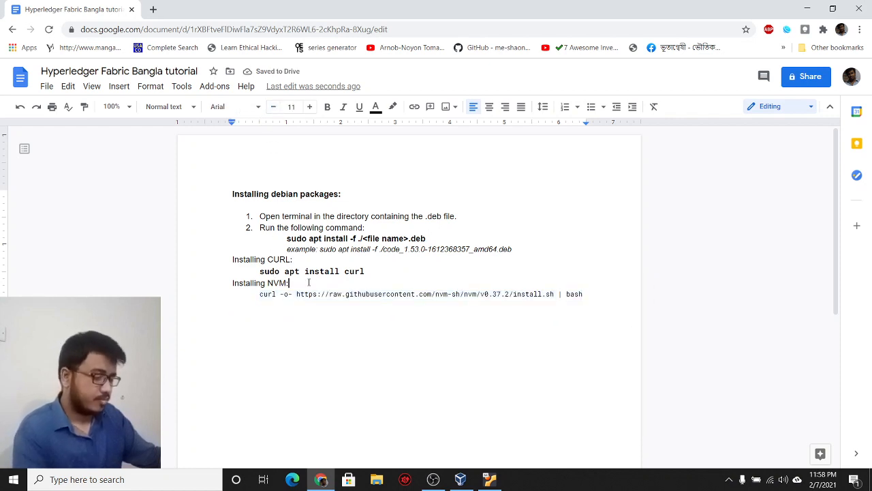
key("Return")
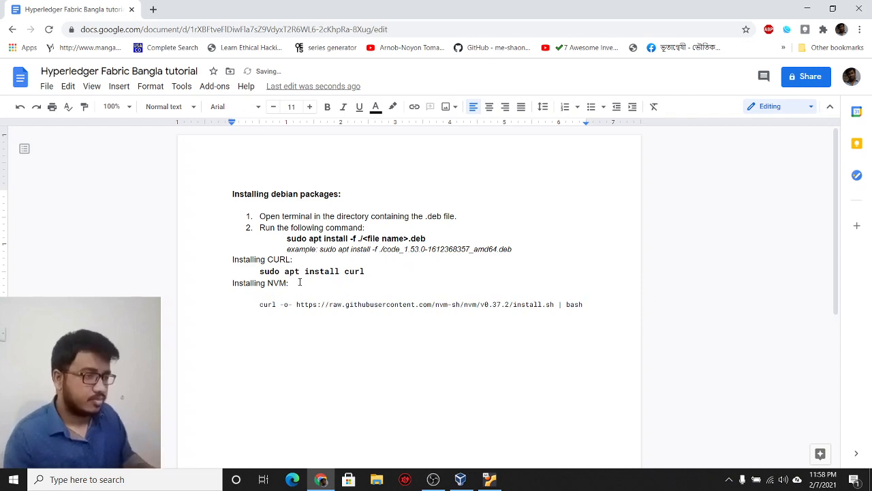
key("Up")
key("Up")
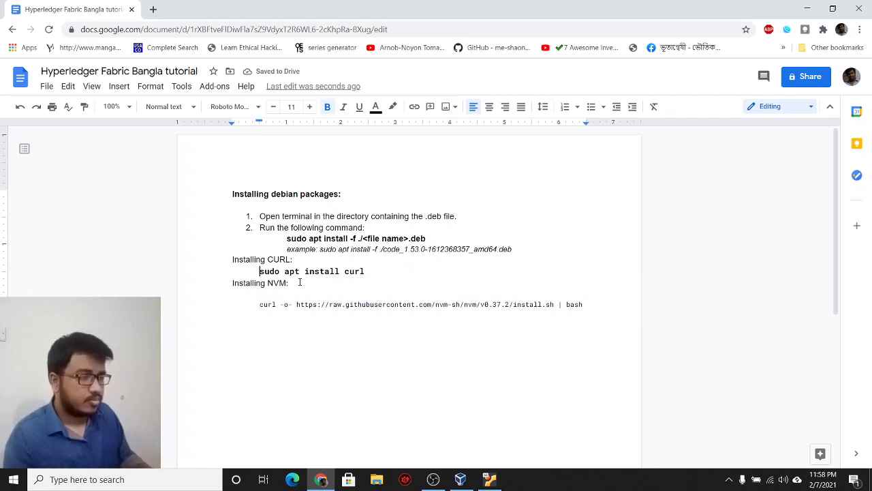
key("Down")
key("Return")
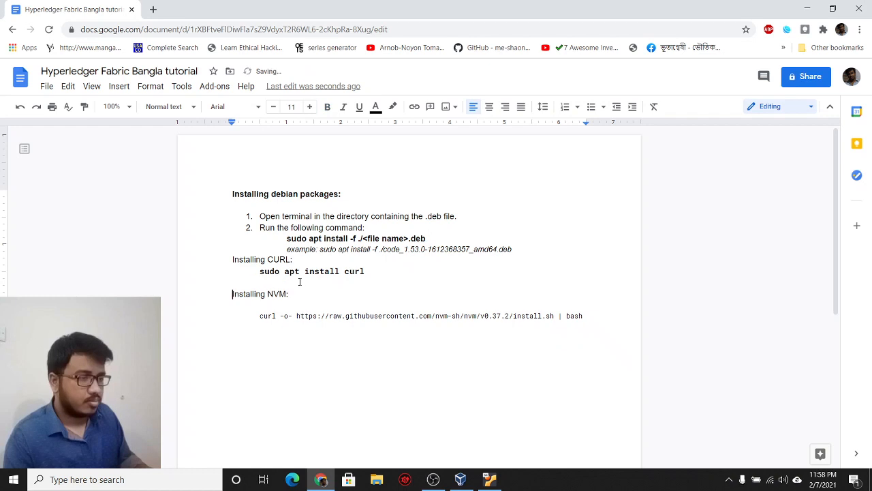
key("Up")
key("Up")
key("Return")
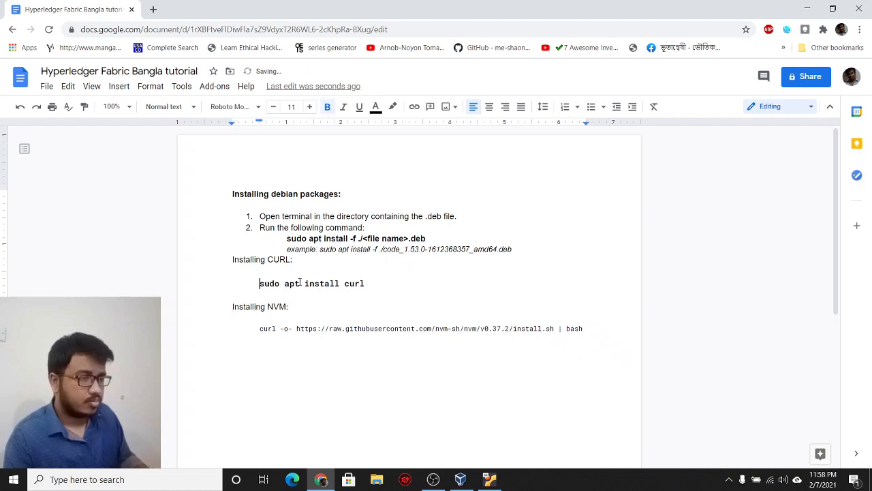
Step: Unbold 'sudo apt install curl' and set it in 9 pt Roboto Mono
key("shift+End")
key("ctrl+b")
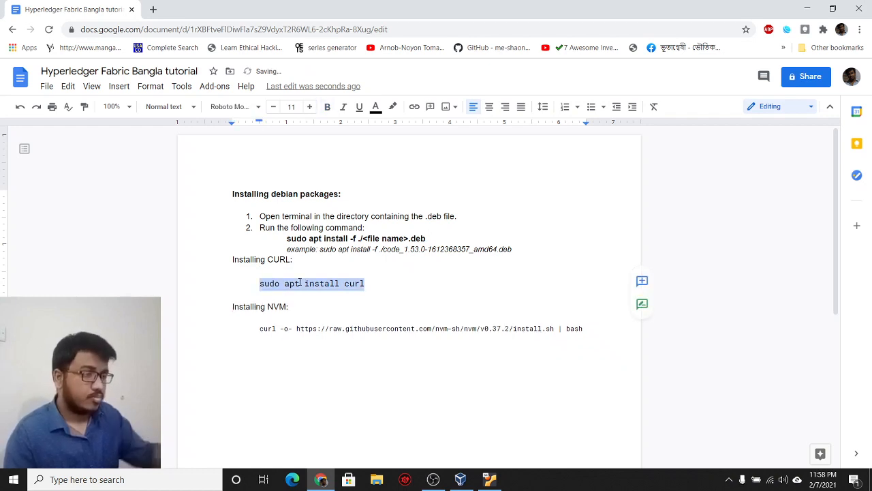
left_click(231, 107)
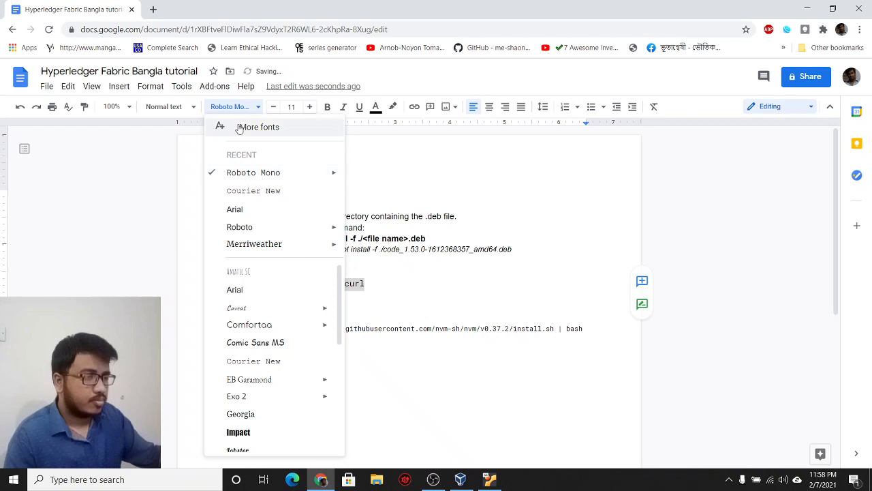
left_click(246, 174)
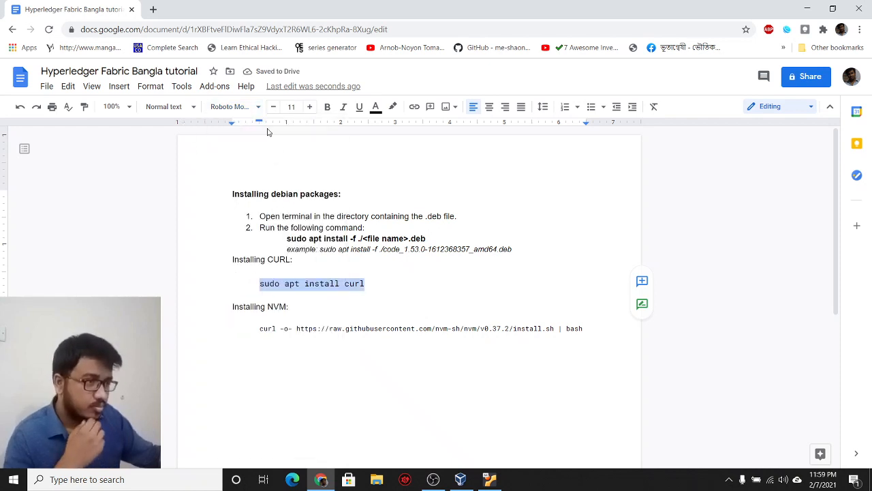
left_click(272, 106)
left_click(273, 106)
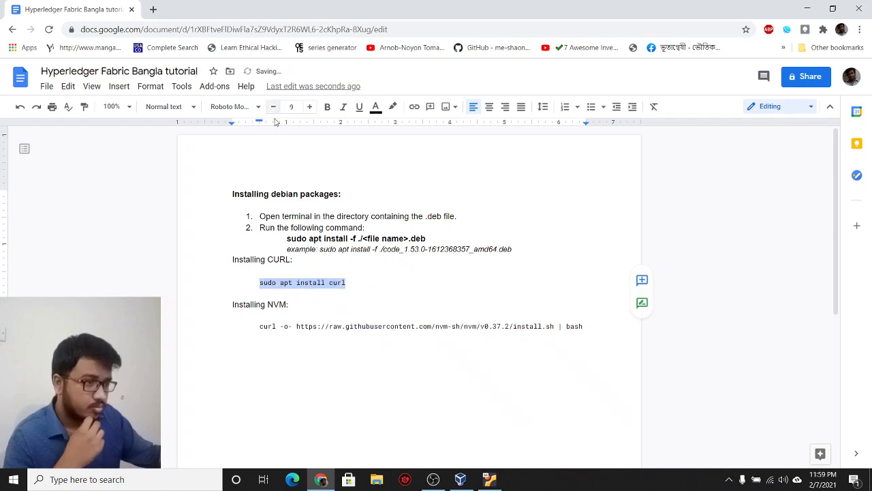
Step: Add a blank line above 'Installing CURL:' and bold both the CURL and NVM headings
left_click(292, 261)
key("Home")
key("Return")
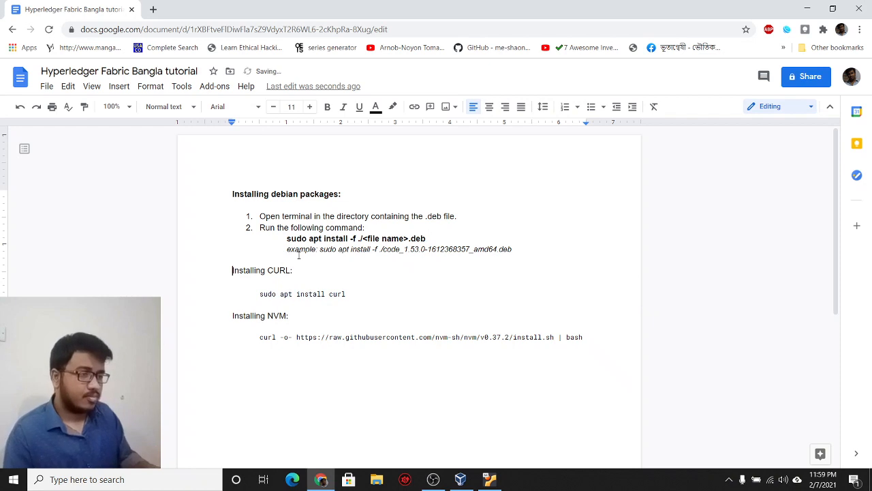
key("shift+End")
key("ctrl+b")
key("Down")
key("Down")
key("Down")
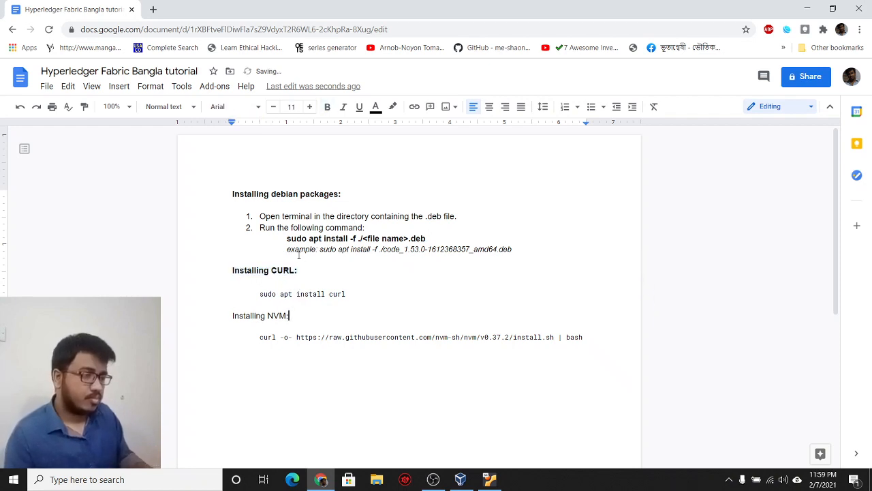
key("shift+Home")
key("ctrl+b")
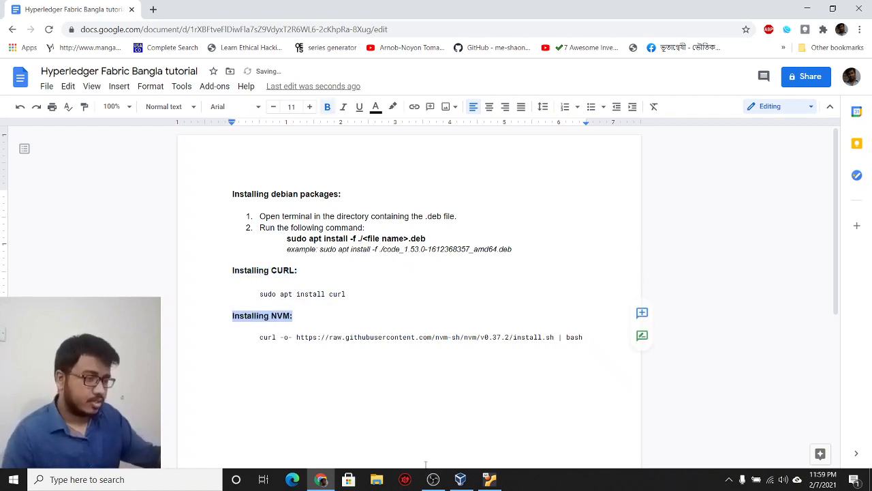
left_click(486, 481)
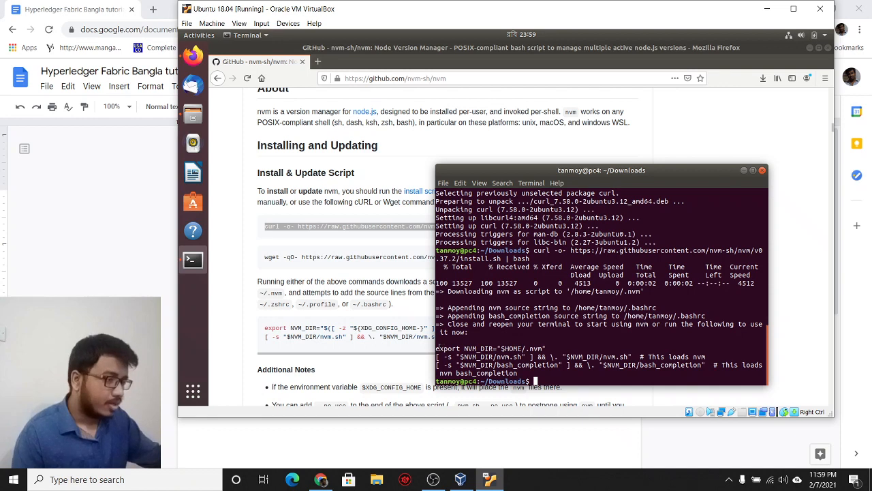
Step: Close the terminal with exit, then open nvm's install script page on GitHub
left_click_drag(437, 348, 520, 374)
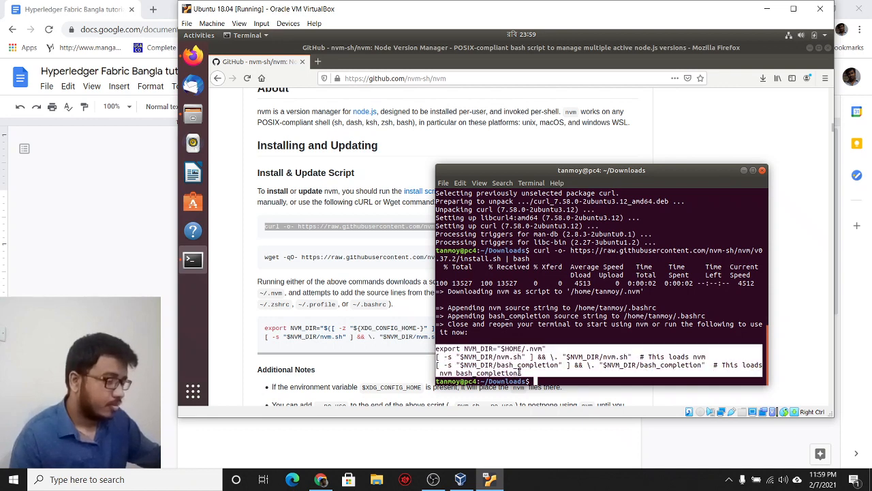
left_click(516, 367)
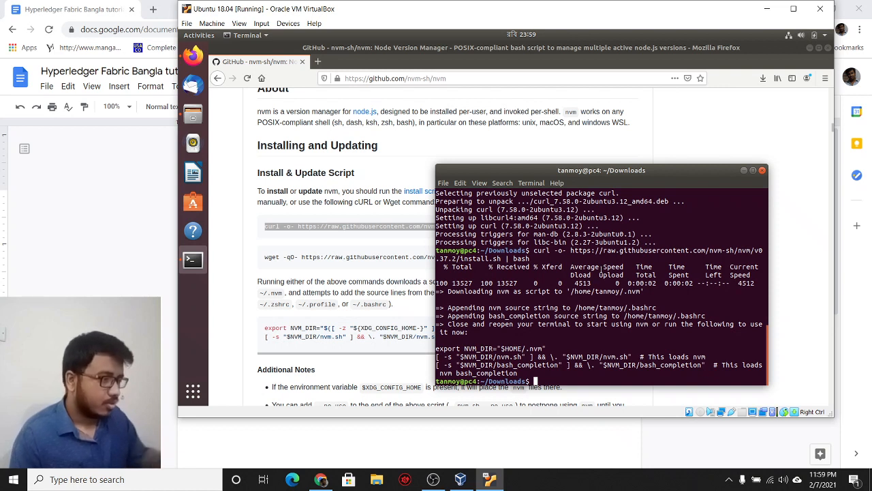
type("exit")
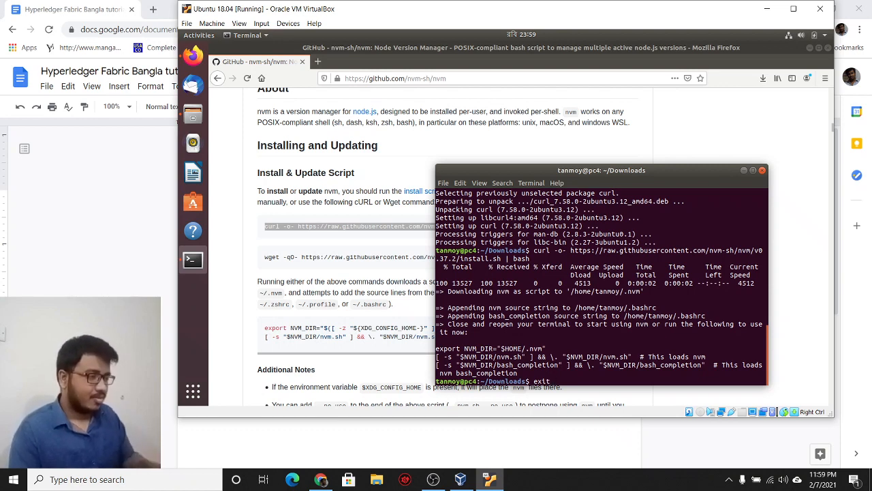
key("Return")
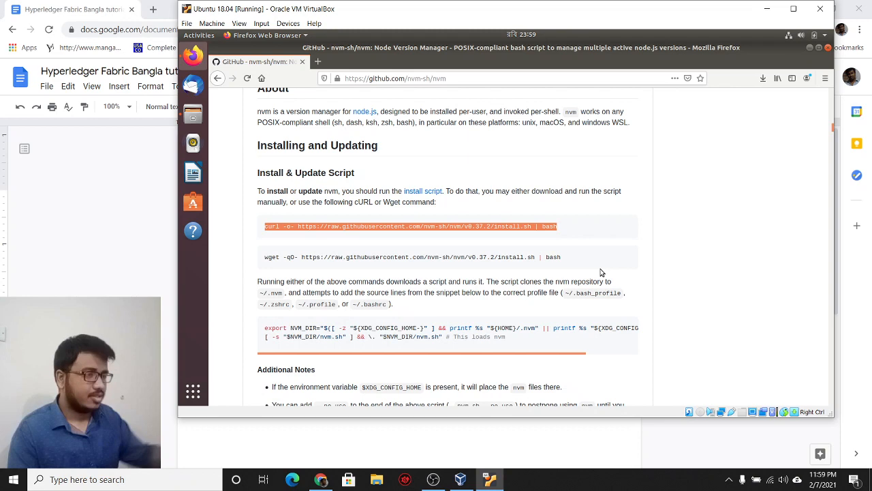
left_click(421, 191)
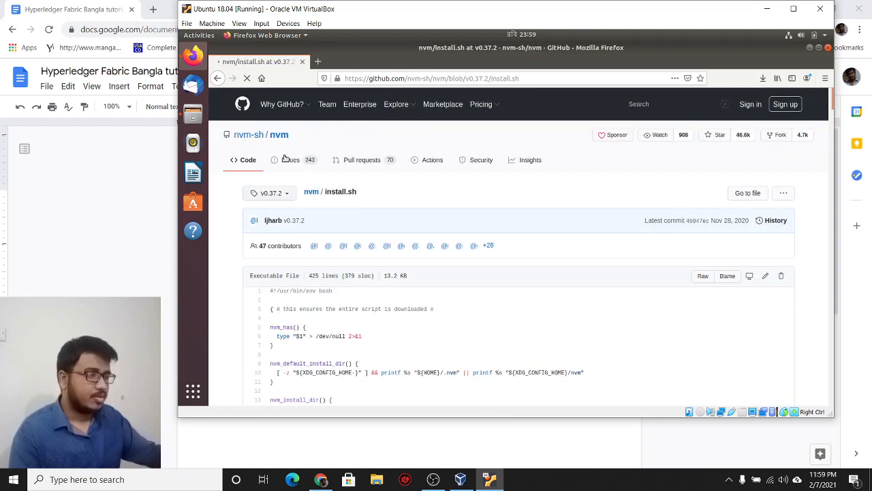
left_click(100, 250)
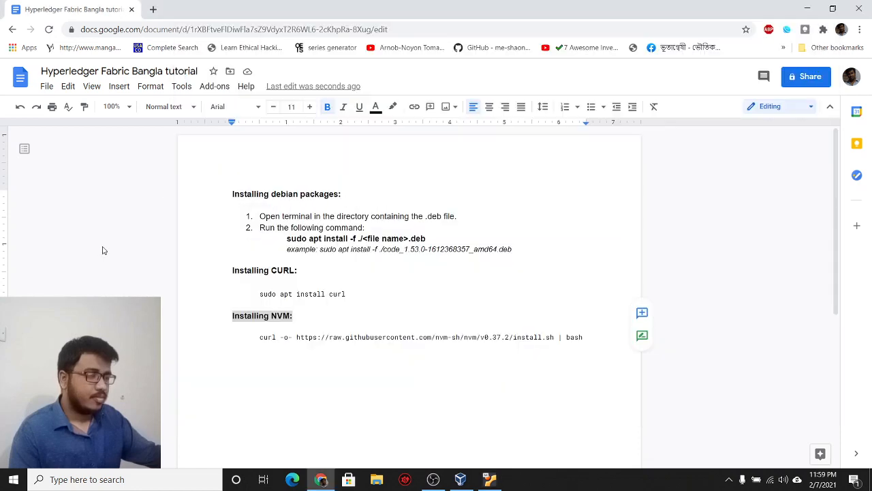
Step: Add the line 'Exit and restart the terminal' below the nvm curl command
left_click(449, 336)
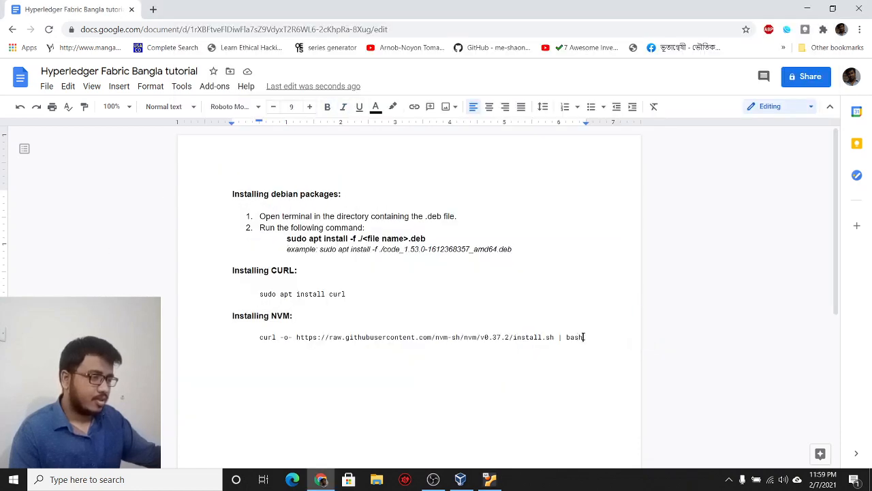
key("Return")
key("Return")
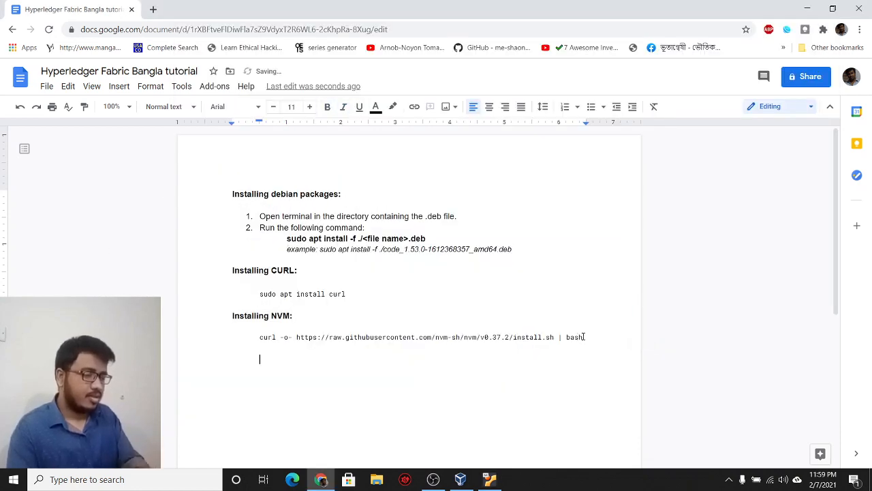
type("EXI")
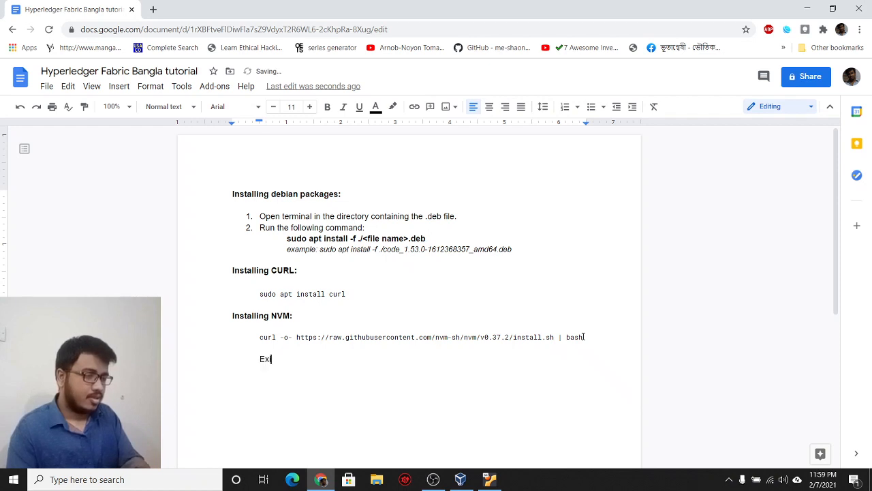
type("t and ")
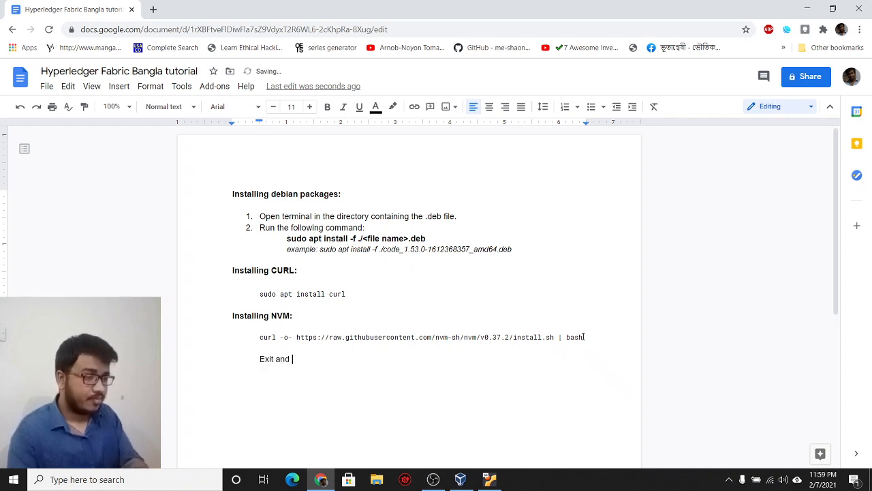
type("restart th")
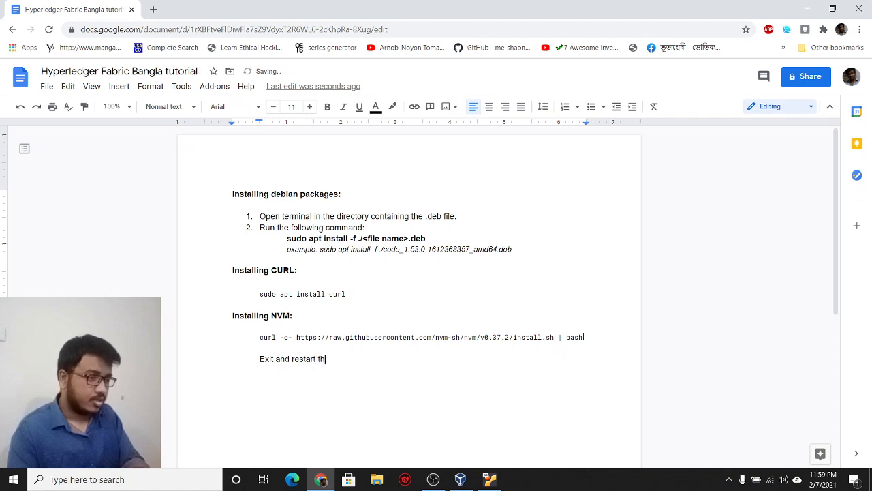
type("e term")
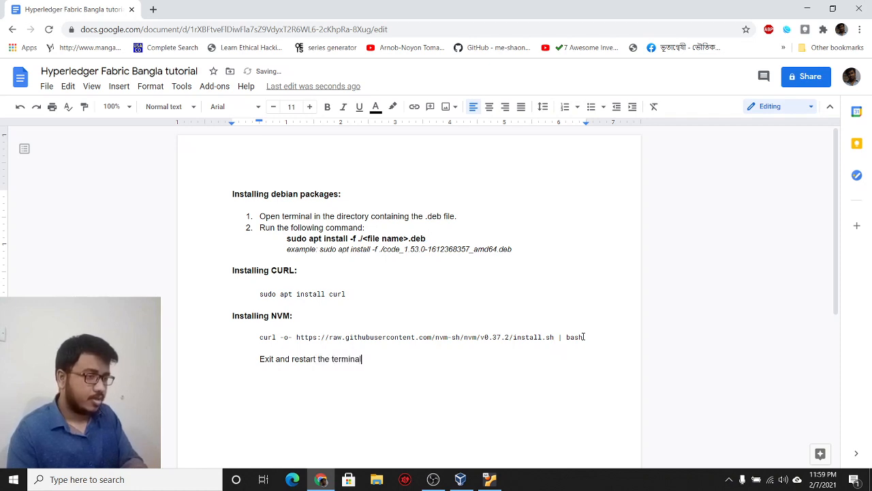
type("inal")
key("Return")
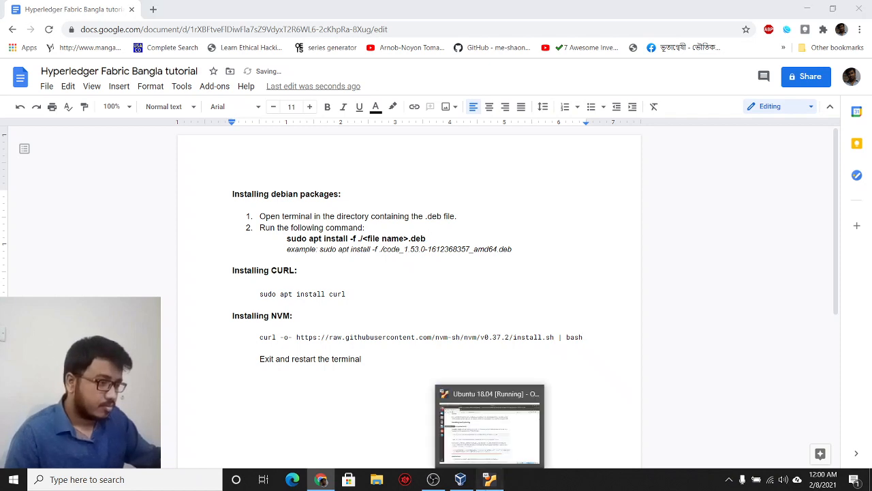
Step: Search for git, open git-scm.com's Linux download page, and select 'apt-get install git'
left_click(489, 479)
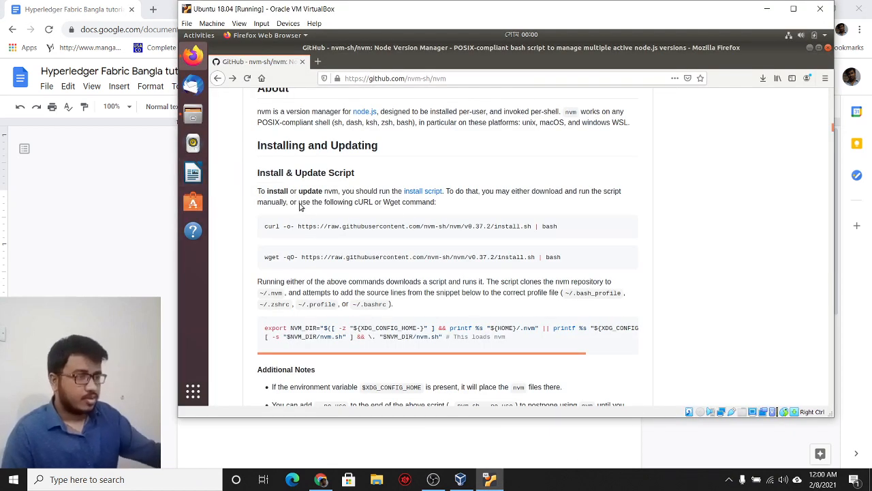
left_click(363, 80)
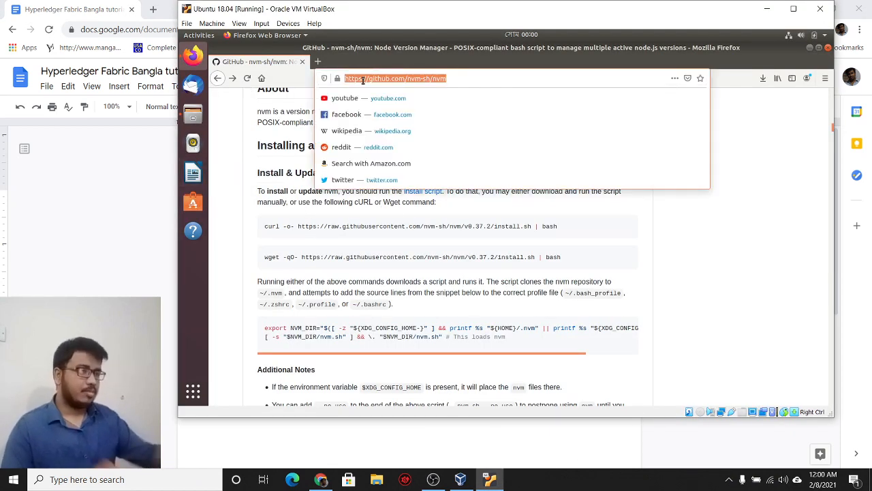
type("github")
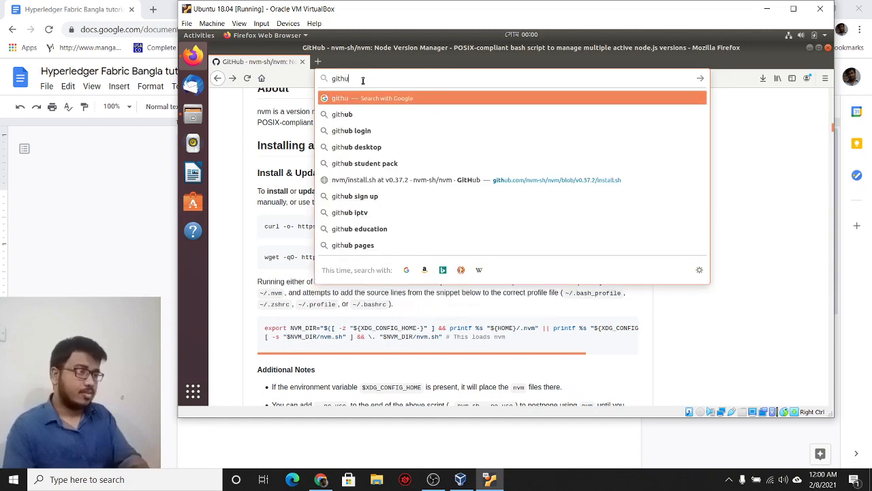
key("BackSpace")
key("BackSpace")
key("BackSpace")
key("Return")
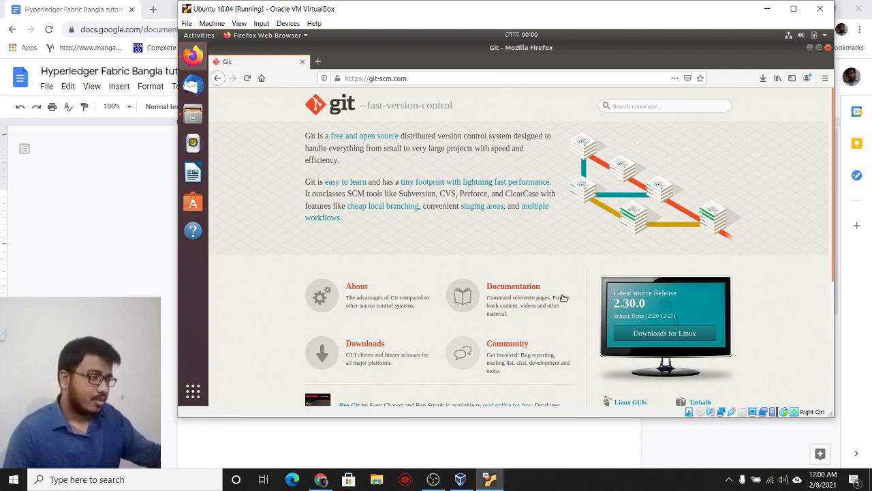
left_click(637, 333)
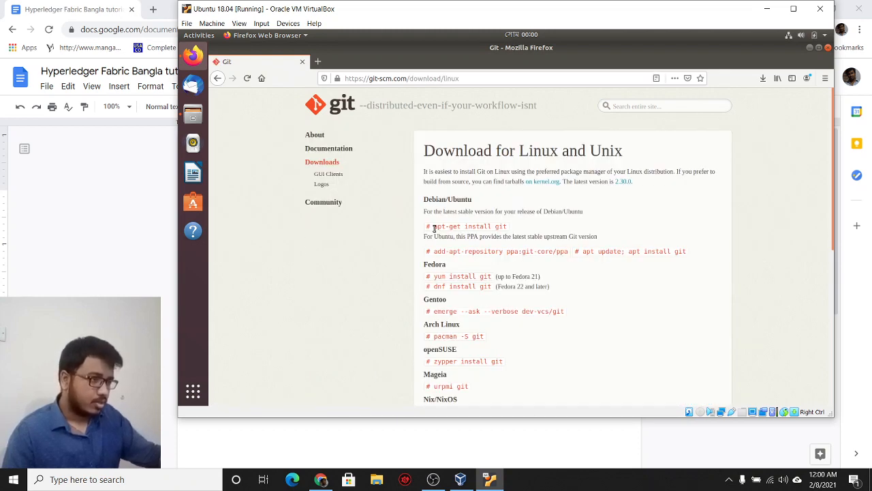
left_click_drag(434, 229, 535, 224)
key("ctrl+c")
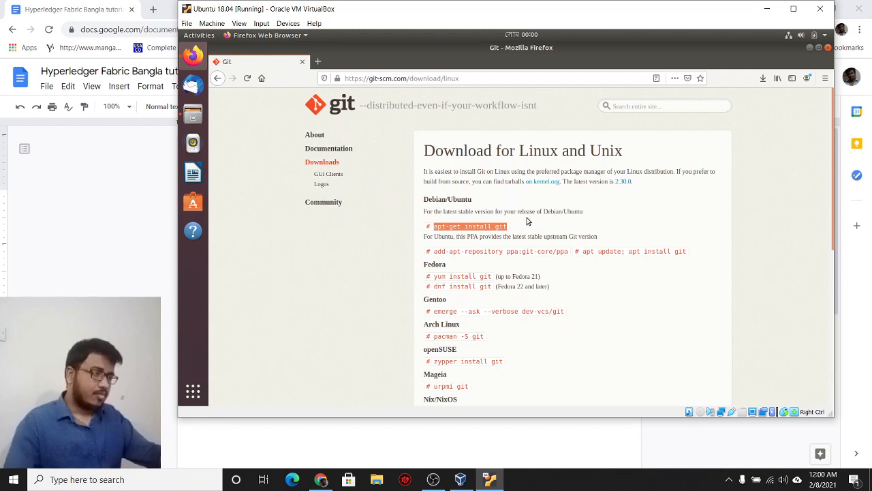
left_click(85, 273)
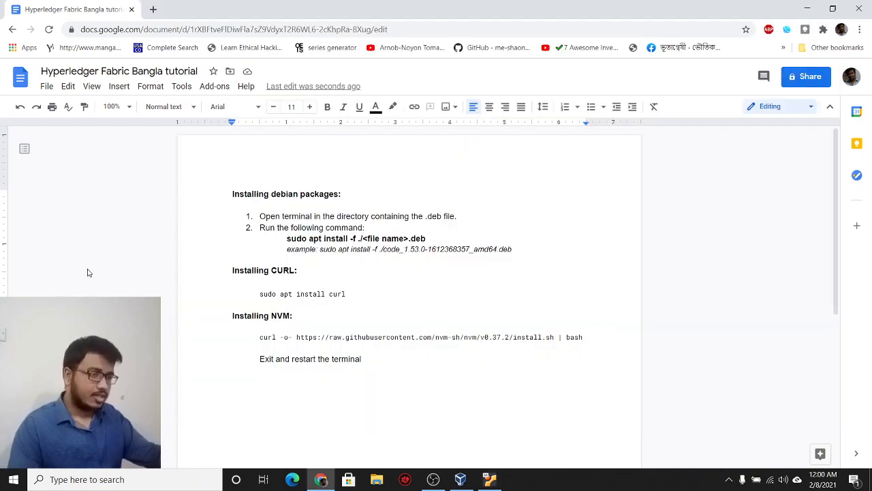
Step: Add 'sudo apt-get install git' on a new line below the restart note
left_click(373, 356)
key("Return")
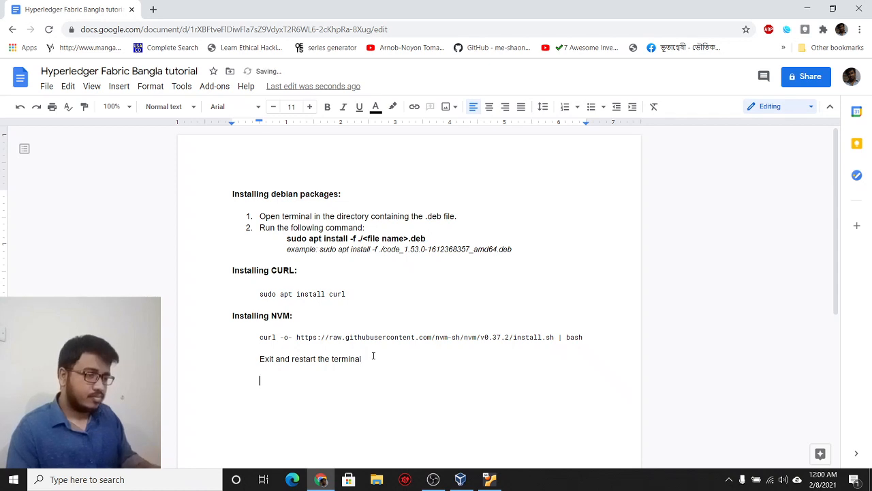
key("ctrl+v")
type("sudo")
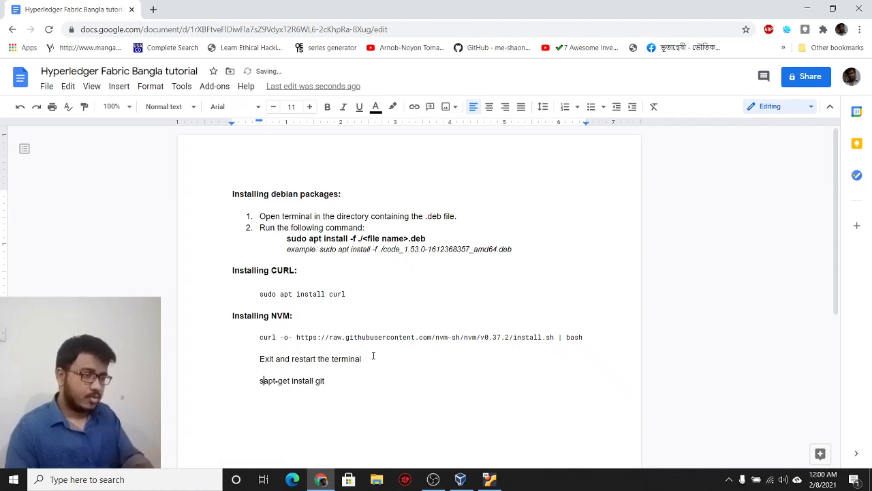
Step: Duplicate the 'Installing NVM:' heading above the git install command
key("Up")
key("Up")
key("Up")
key("Up")
key("Up")
key("Up")
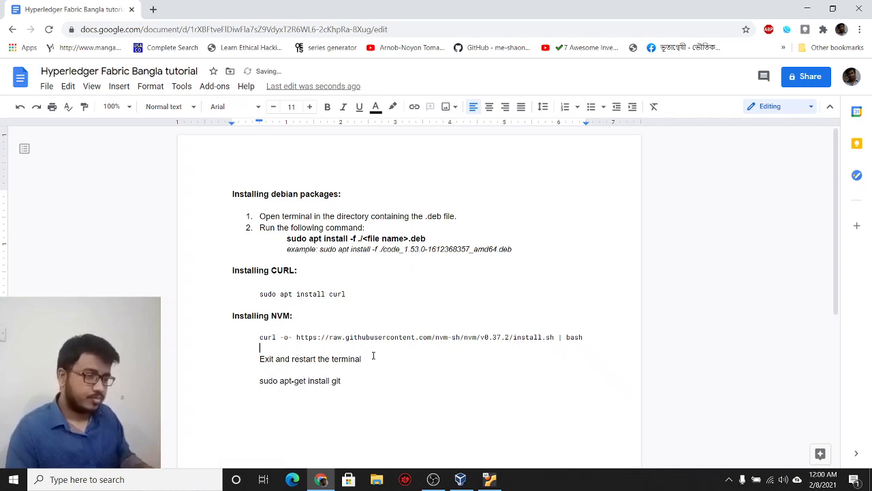
key("shift+End")
key("ctrl+c")
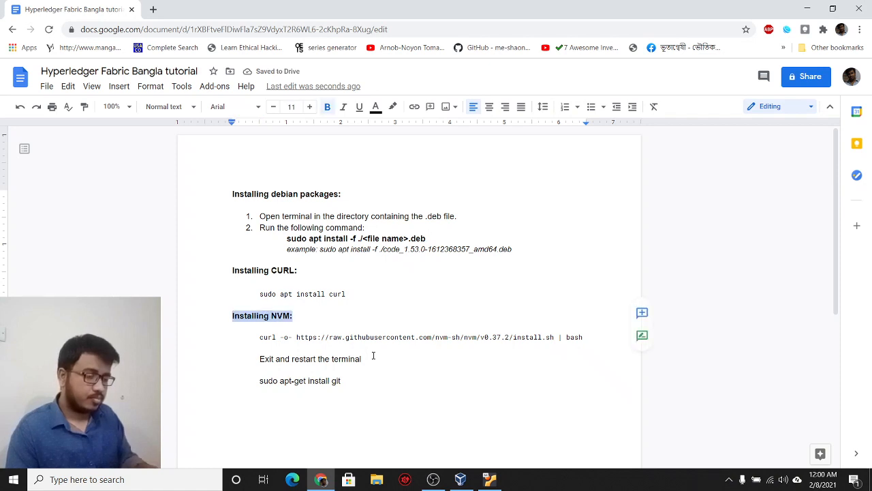
key("Down")
key("Down")
key("Down")
key("Down")
key("Down")
key("Return")
key("Return")
key("BackSpace")
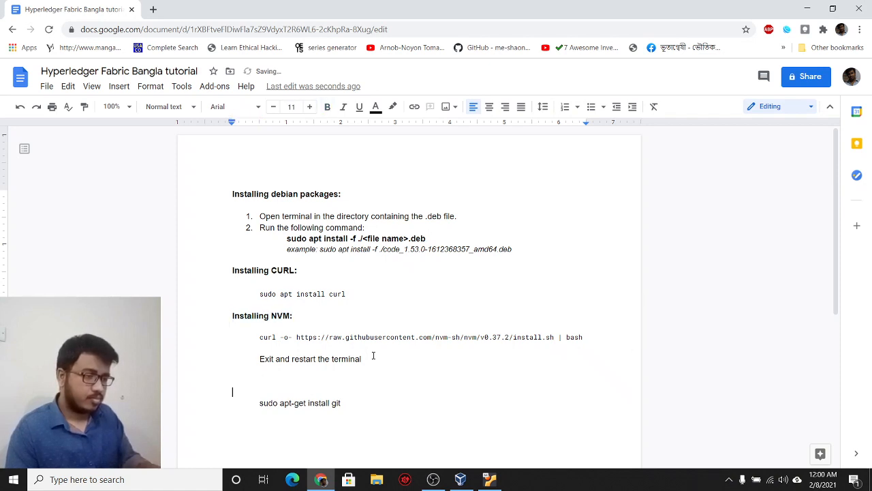
key("ctrl+v")
key("Up")
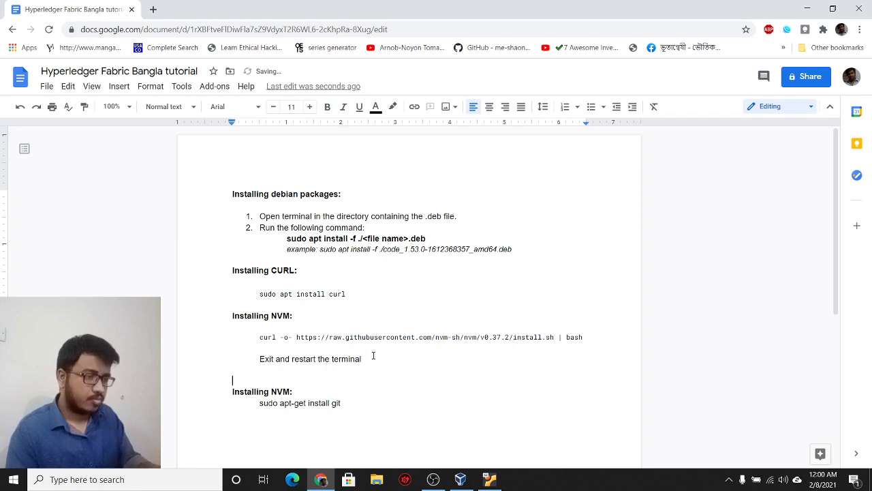
key("Delete")
key("Return")
key("Down")
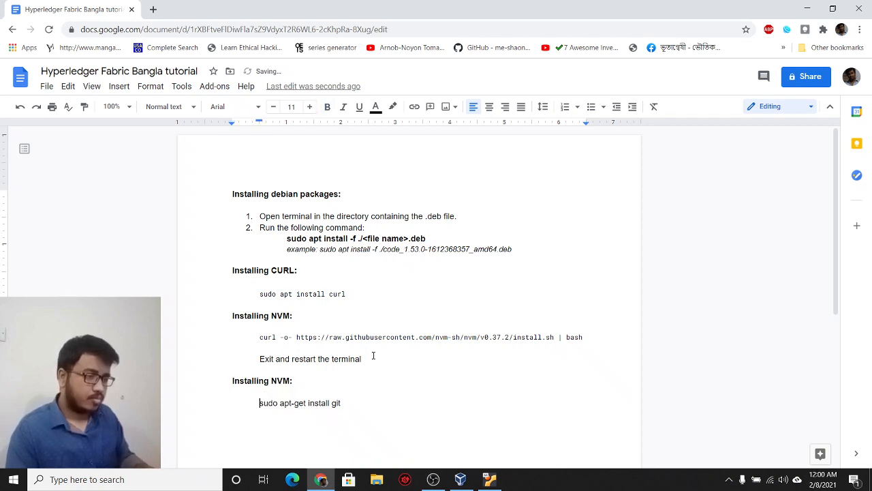
key("shift+End")
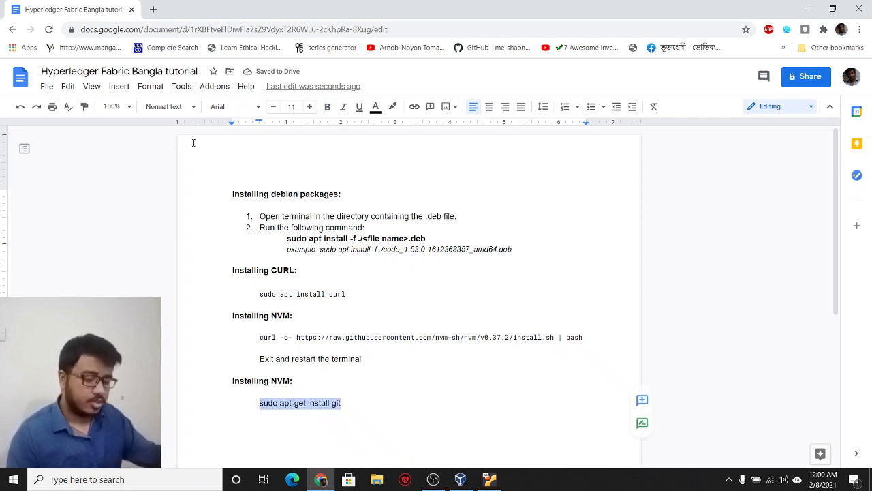
Step: Format the git command in Roboto Mono and change it to 'sudo apt install git'
left_click(228, 109)
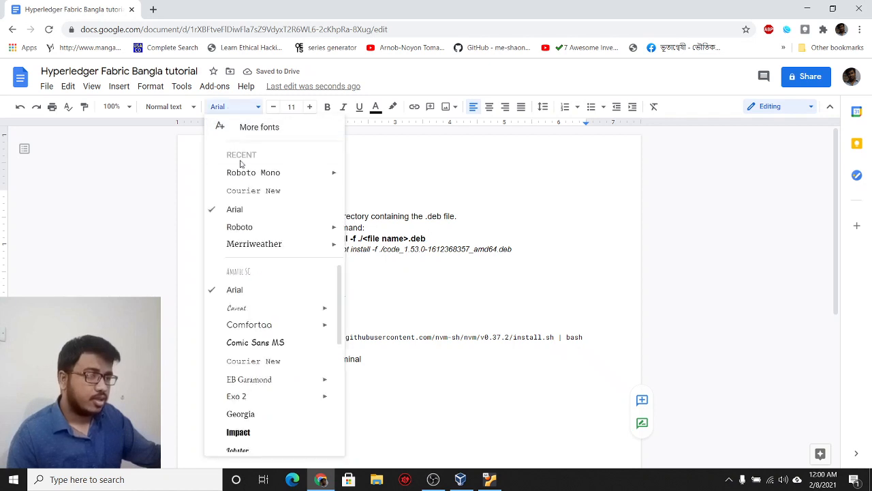
left_click(243, 174)
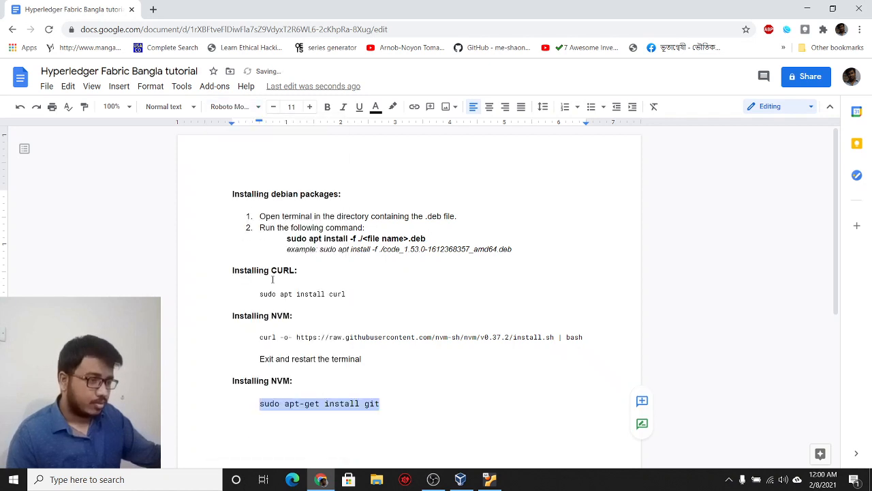
left_click(320, 407)
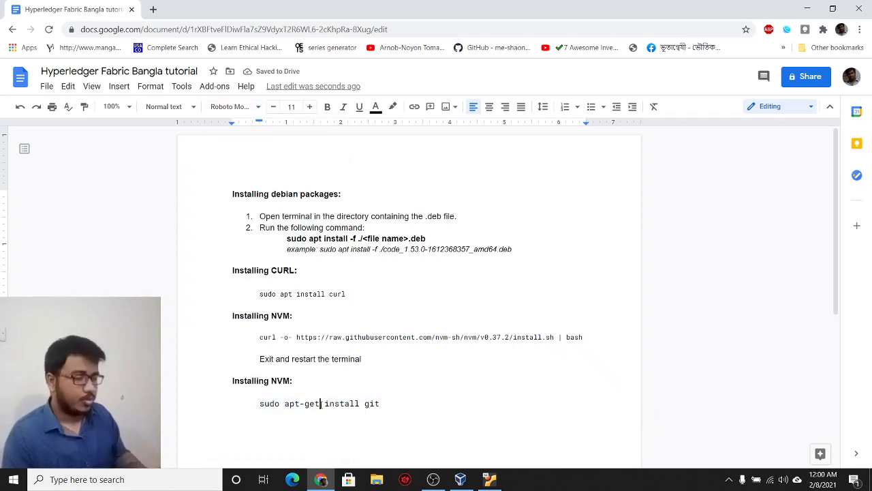
key("BackSpace")
key("BackSpace")
key("BackSpace")
key("BackSpace")
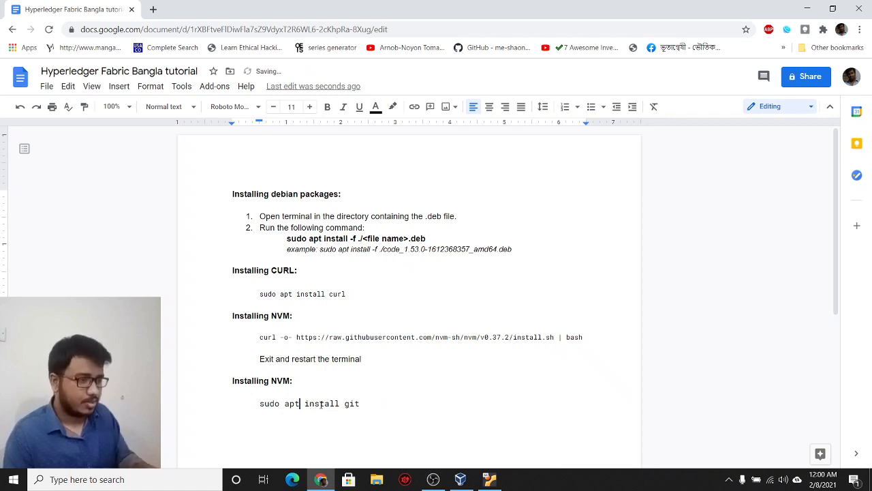
triple_click(320, 404)
key("ctrl+c")
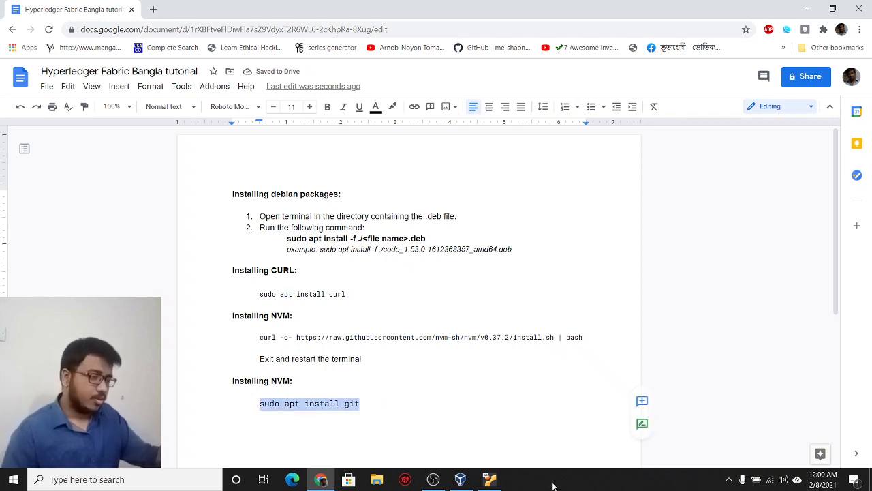
left_click(490, 479)
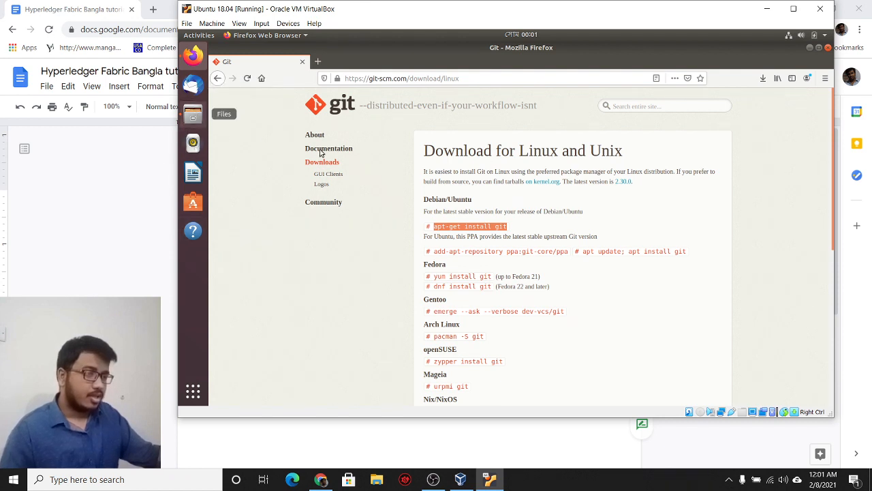
Step: Open a terminal in the Downloads folder
right_click(502, 156)
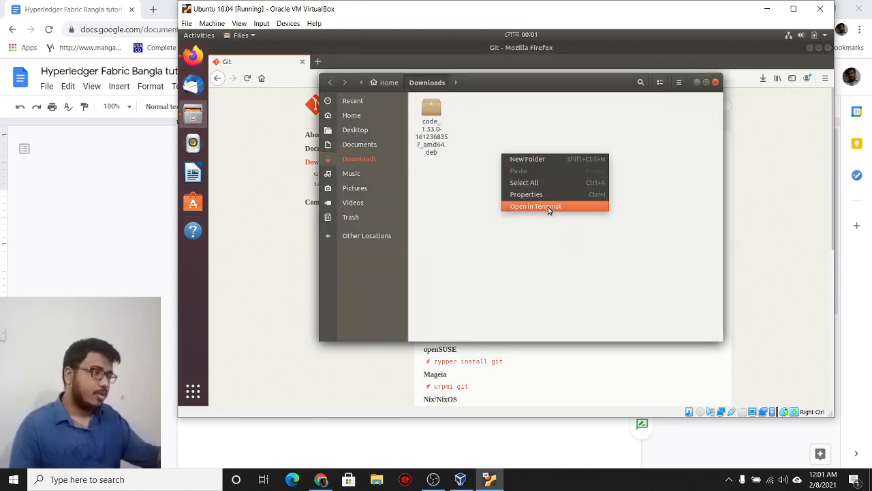
left_click(547, 206)
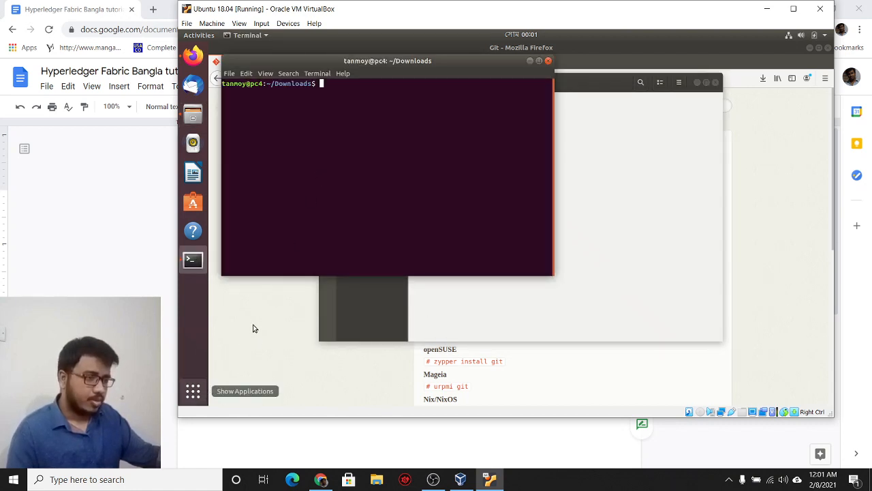
left_click(195, 400)
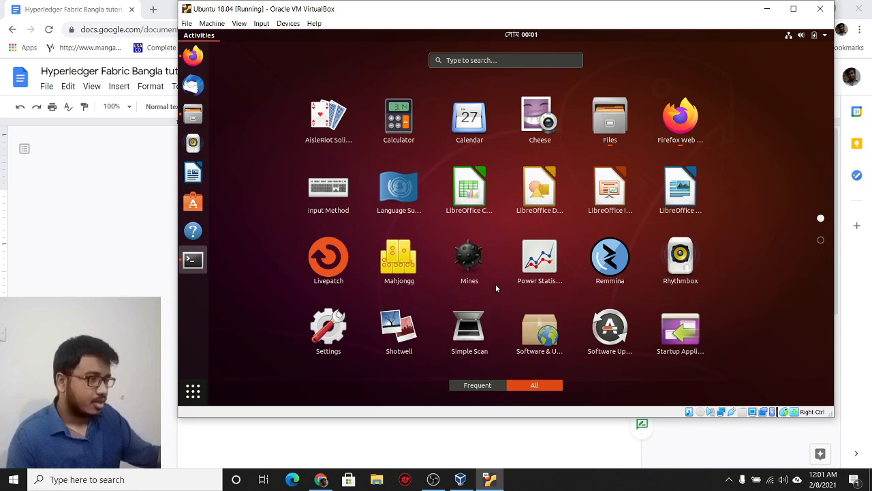
scroll(497, 276, "down", 1)
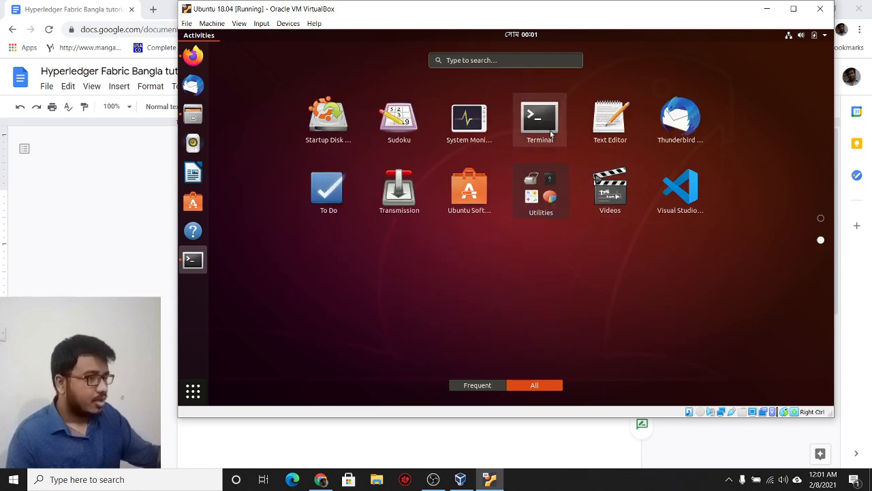
left_click(193, 390)
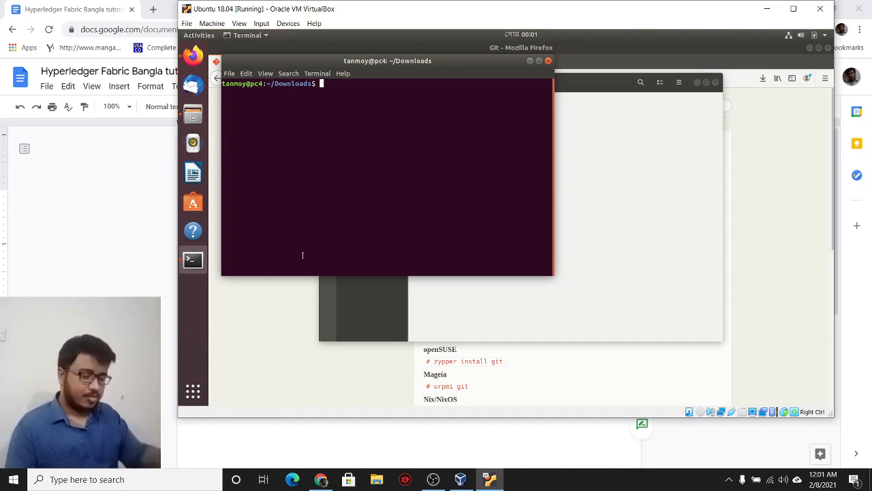
Step: Paste and run 'sudo apt install git', entering the password and confirming with Y
type("sudo")
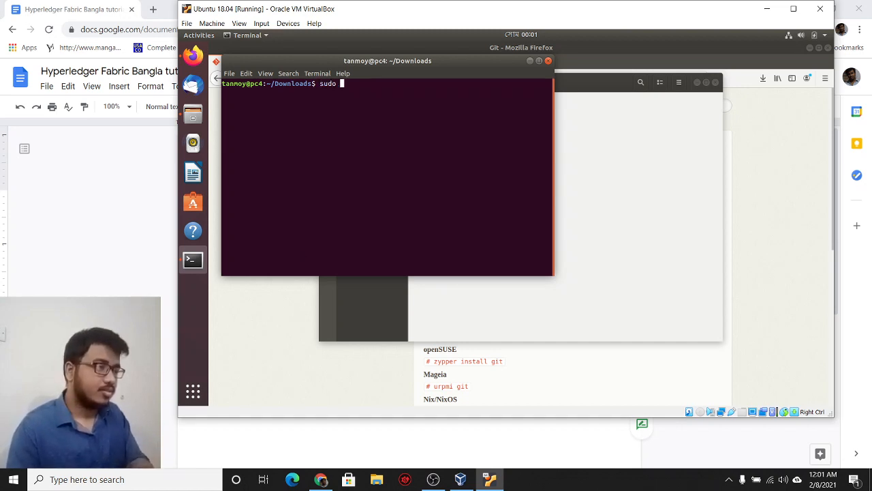
key("BackSpace")
key("BackSpace")
key("BackSpace")
key("BackSpace")
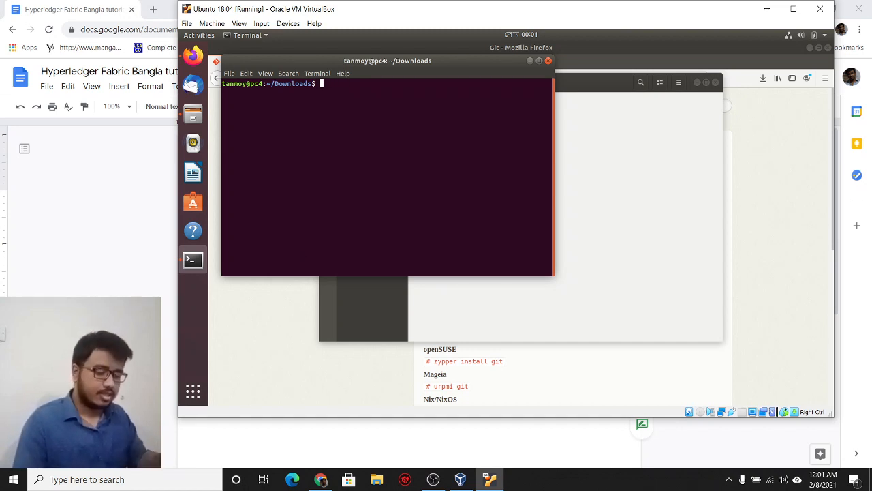
key("ctrl+shift+v")
key("Return")
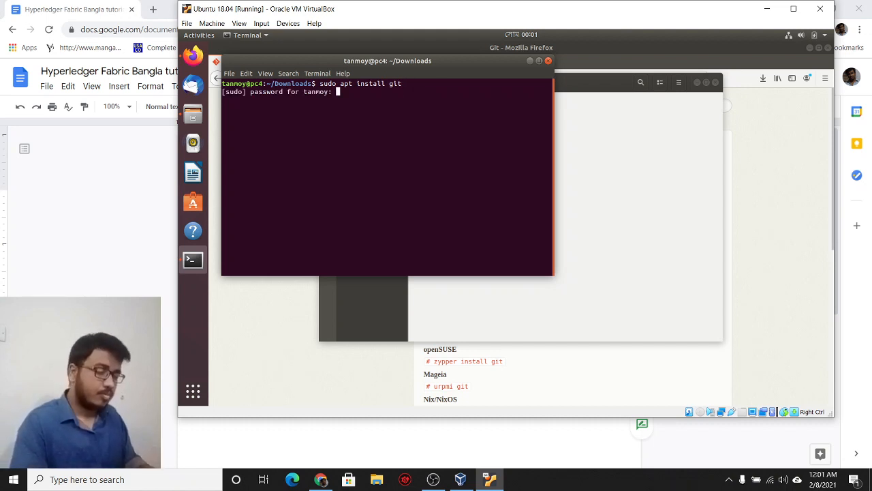
key("Return")
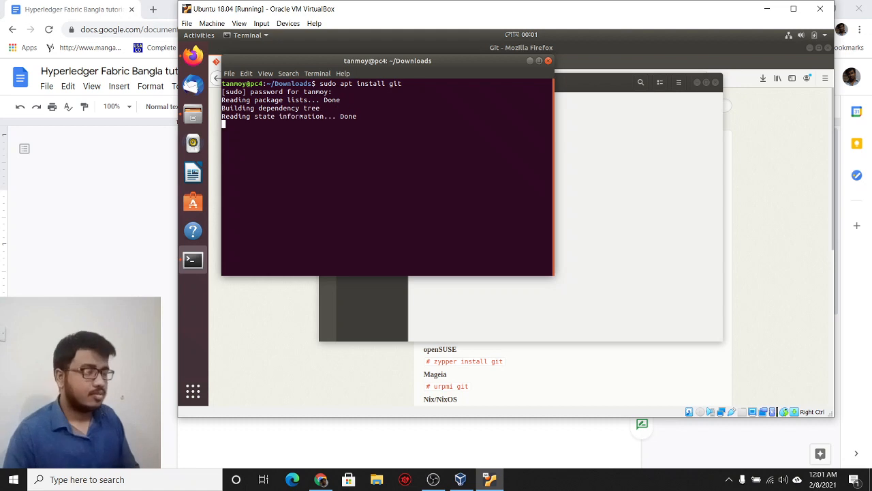
type("Y")
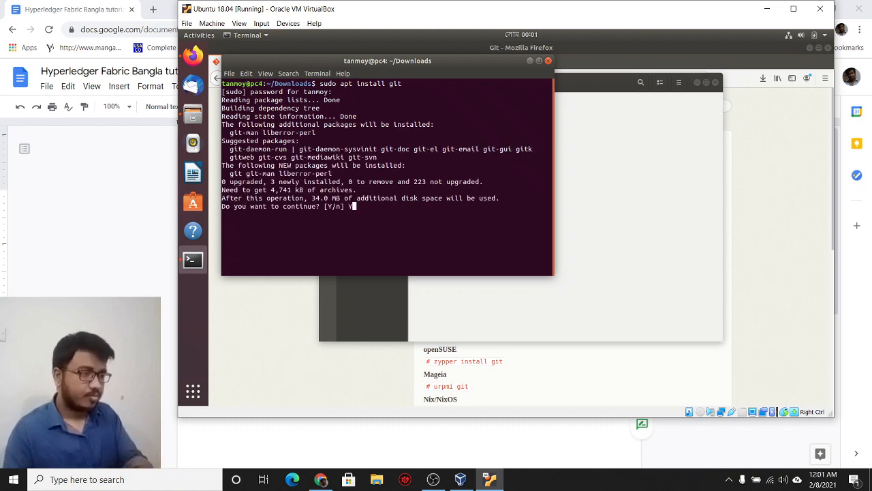
key("Return")
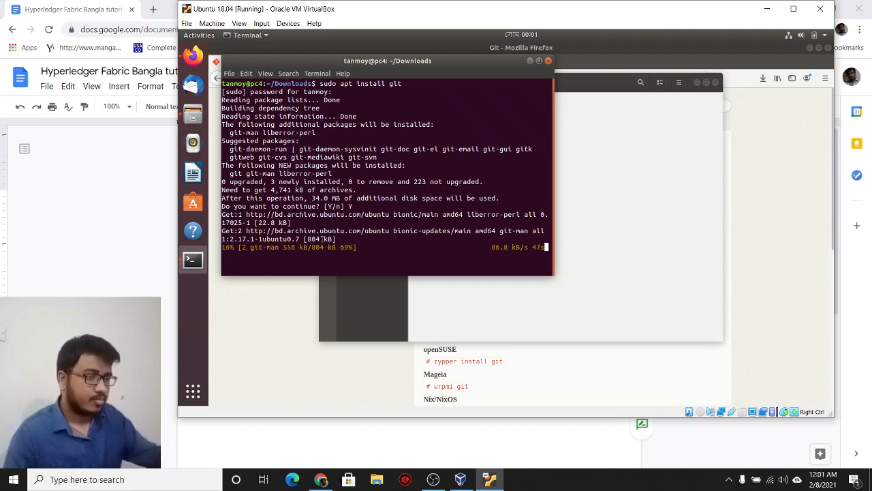
Step: Check the git download page in Firefox while the install runs, then return to the tutorial
left_click(287, 341)
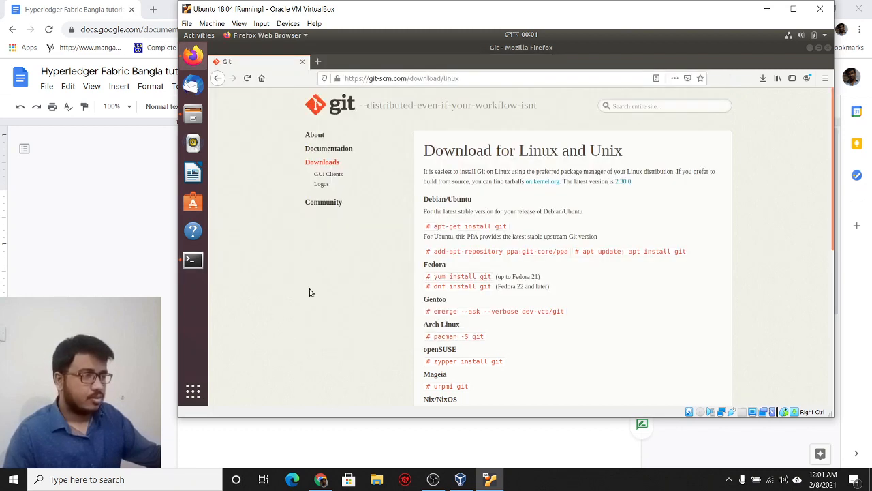
left_click(367, 78)
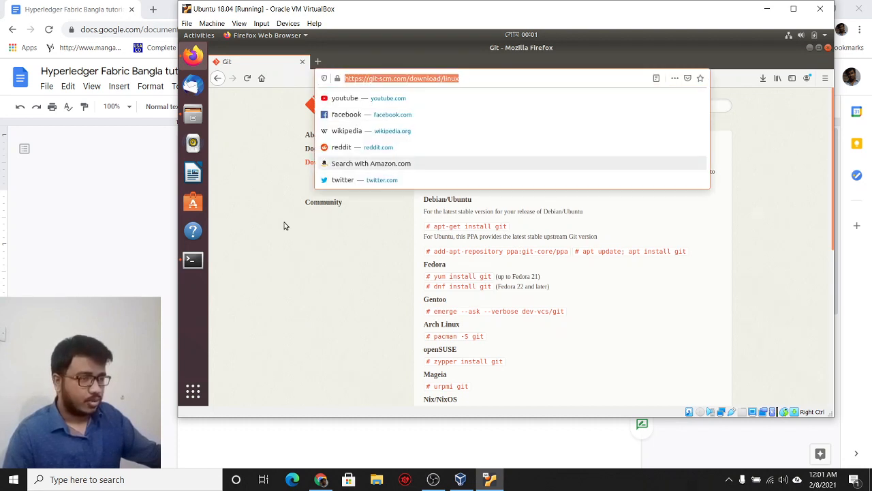
left_click(259, 293)
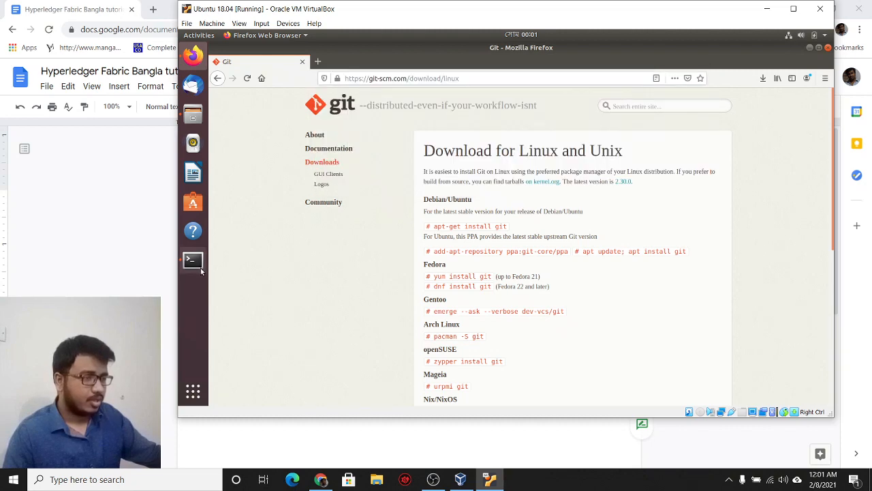
left_click(198, 266)
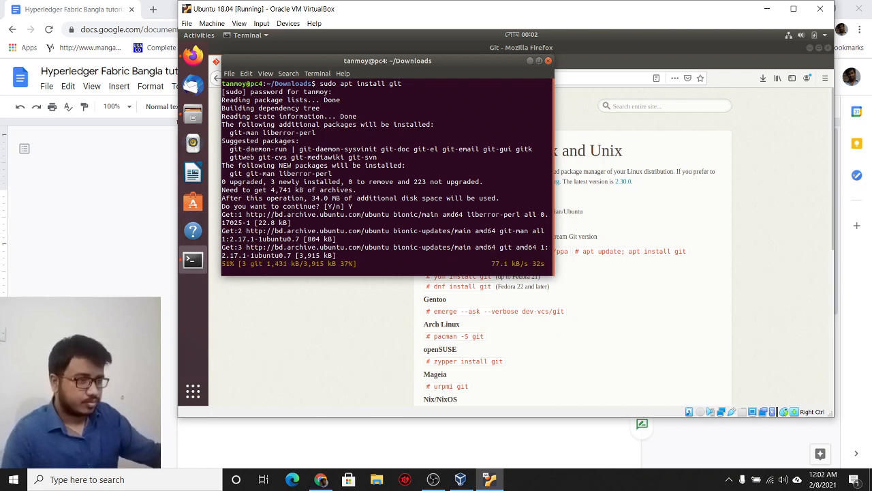
key("alt+Tab")
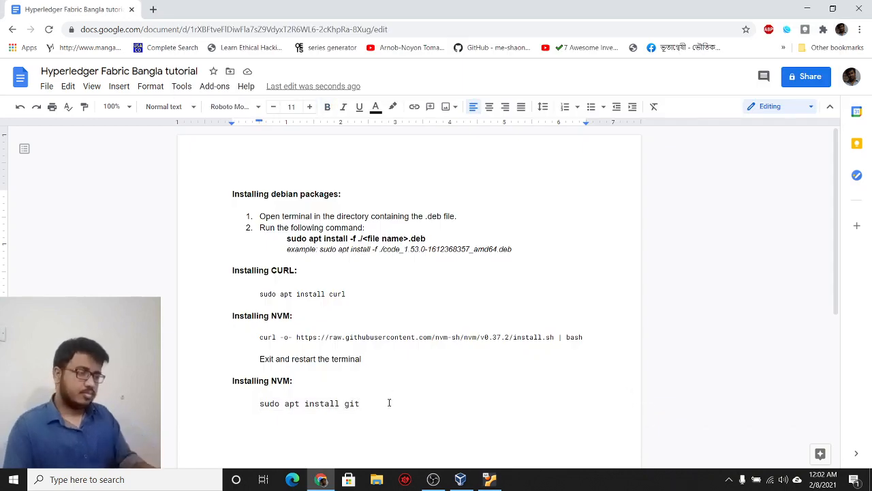
Step: Add a 'git config --global user.name' line with the GitHub username below the install command
key("Return")
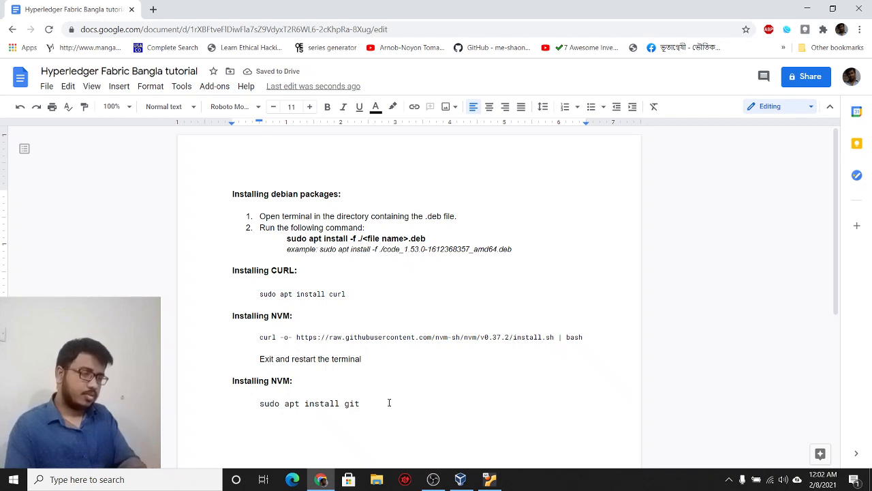
type("sudo")
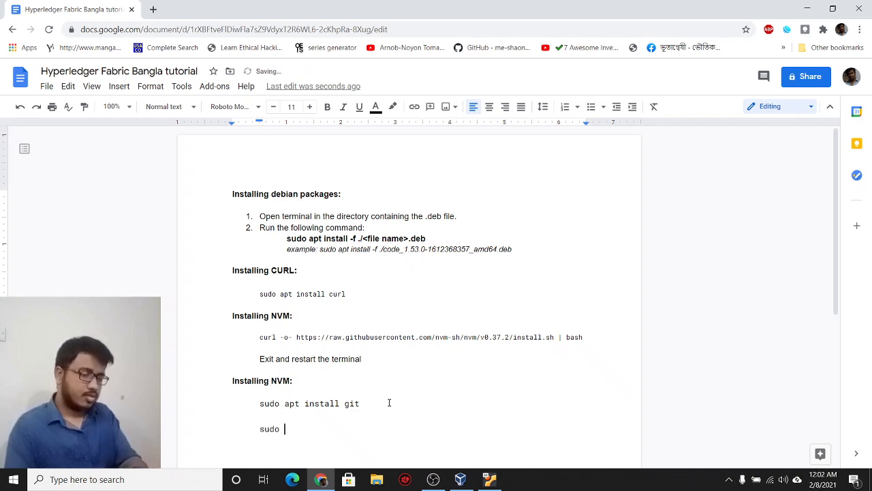
key("BackSpace")
key("BackSpace")
key("BackSpace")
key("BackSpace")
key("BackSpace")
type("git con")
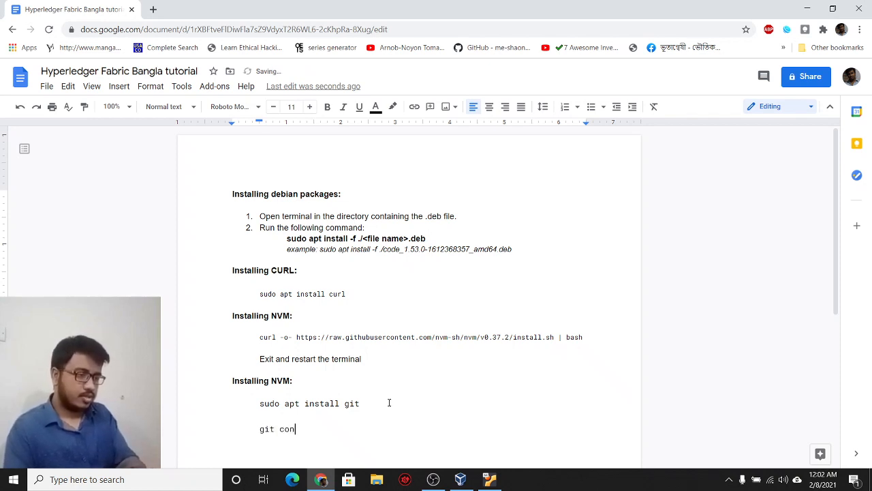
type("fig --glob")
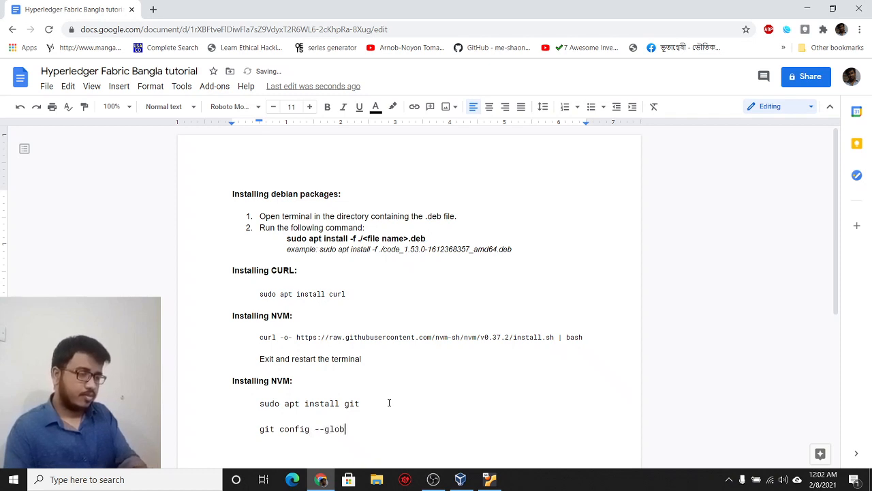
type("al user.name")
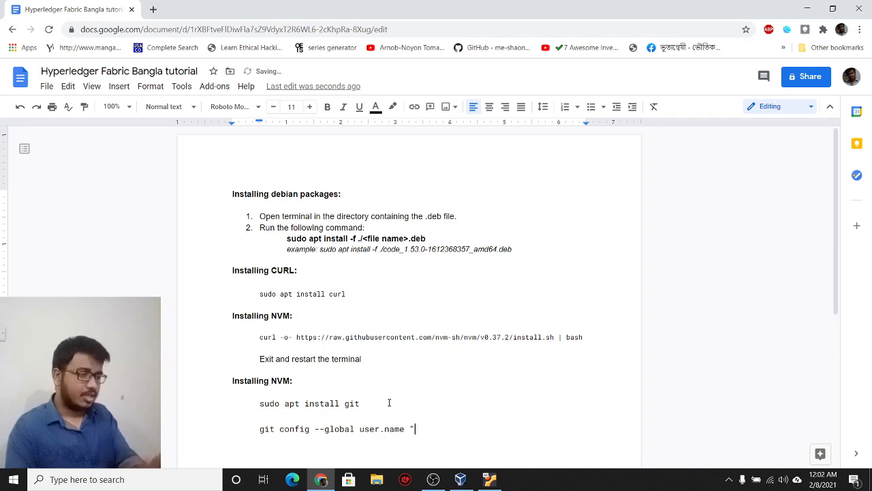
type(" \"")
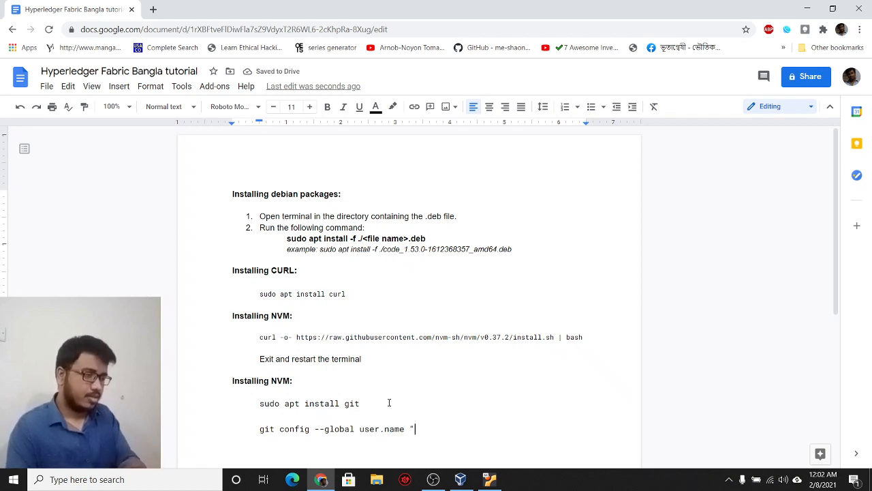
type("Tanmoytkd")
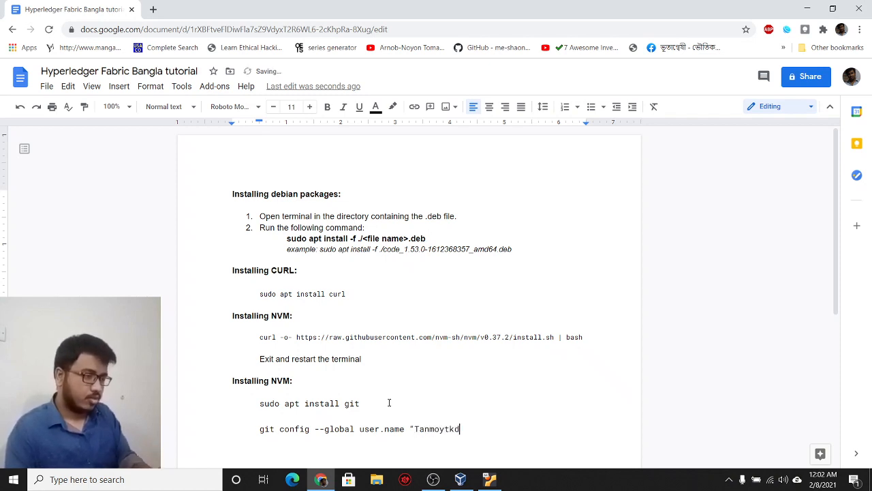
type("\"")
Step: Add a 'git config --global user.email' line with the author's e-mail address
key("Return")
type("gi")
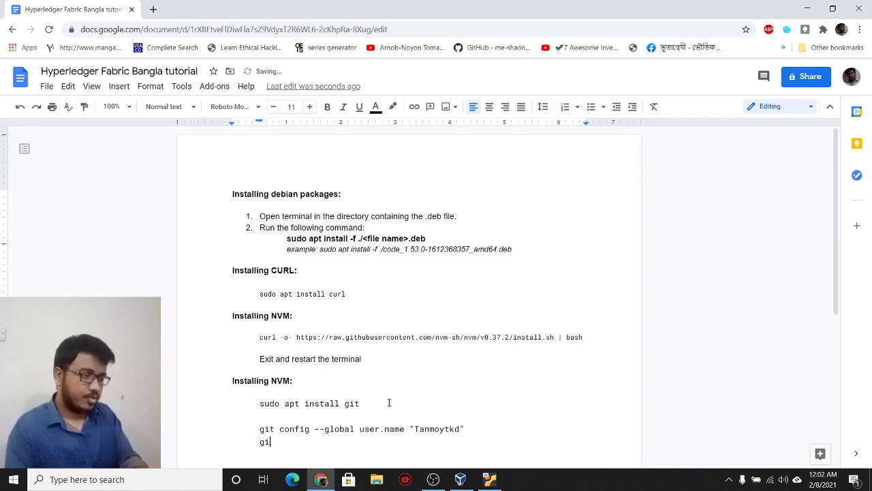
type("t config ")
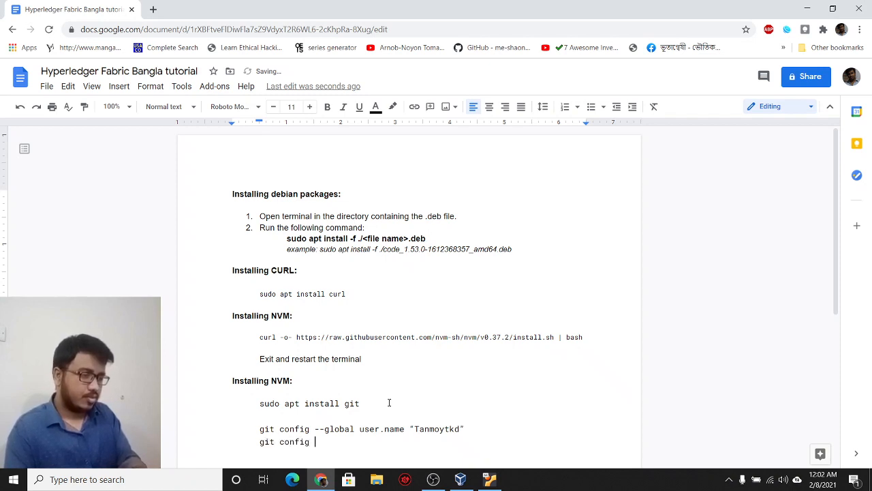
type("--global ")
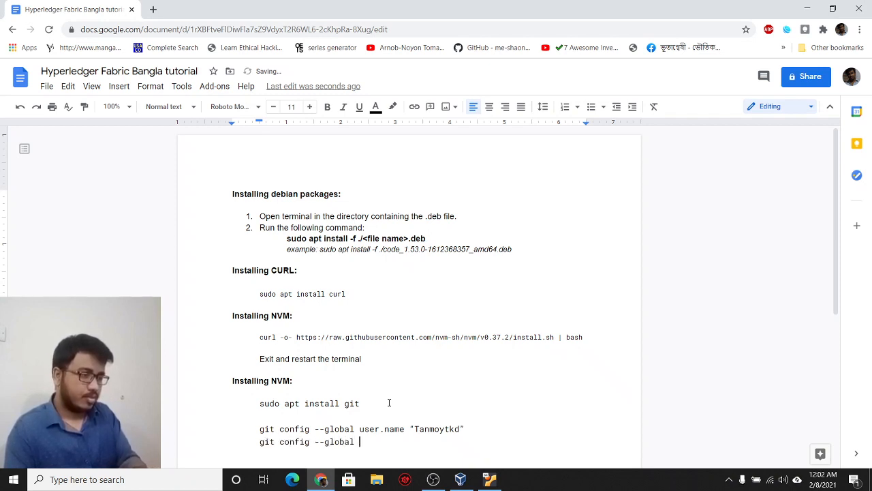
type("user.email “")
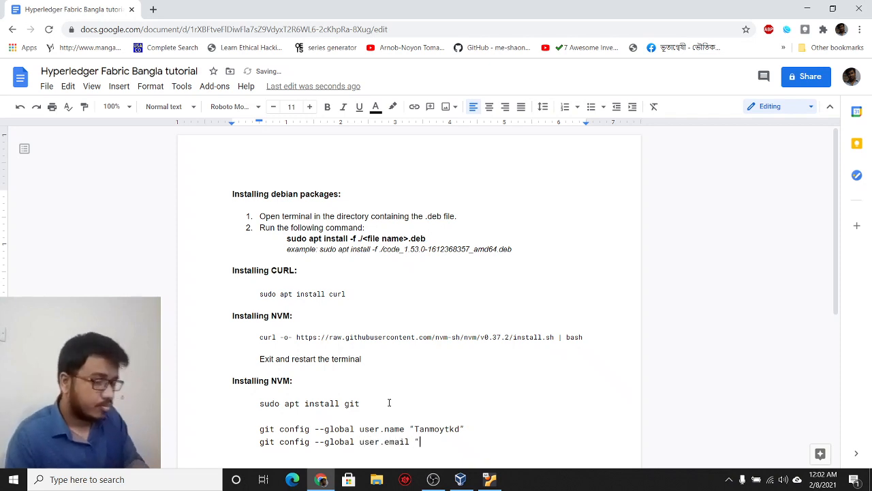
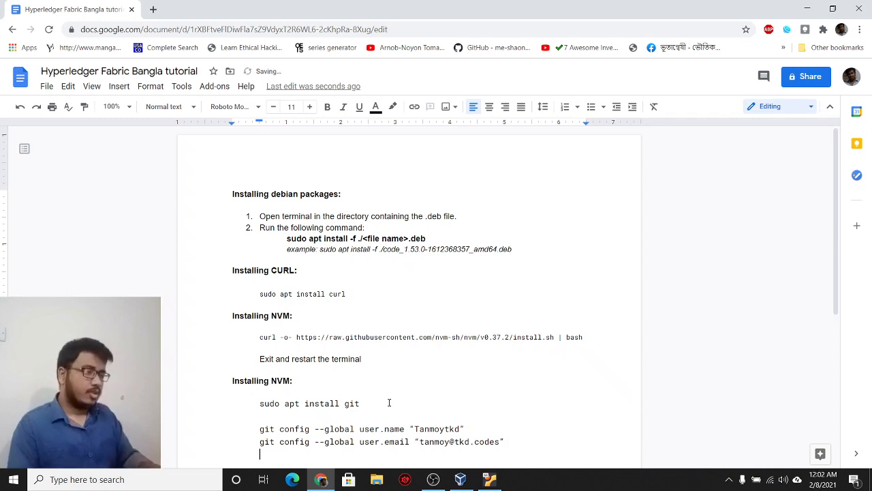
key("Return")
key("Return")
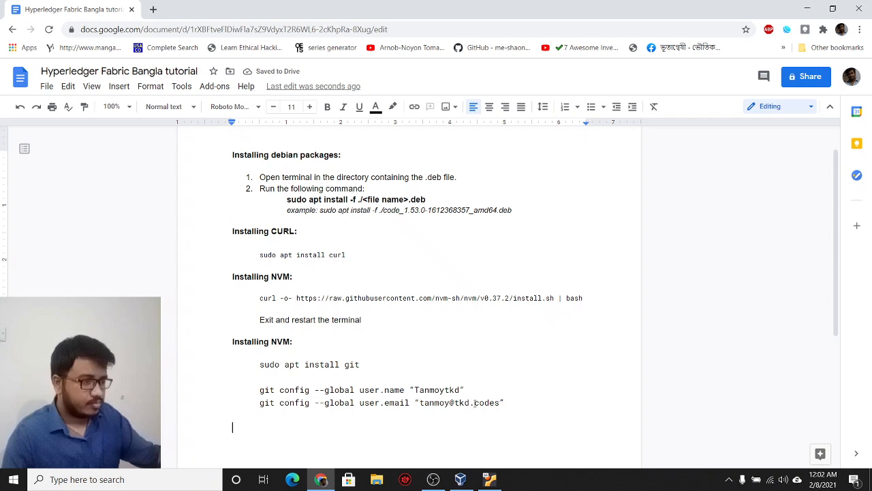
Step: Replace the config values with '<your github username here>' and '<your email here>' placeholders
left_click_drag(421, 403, 501, 403)
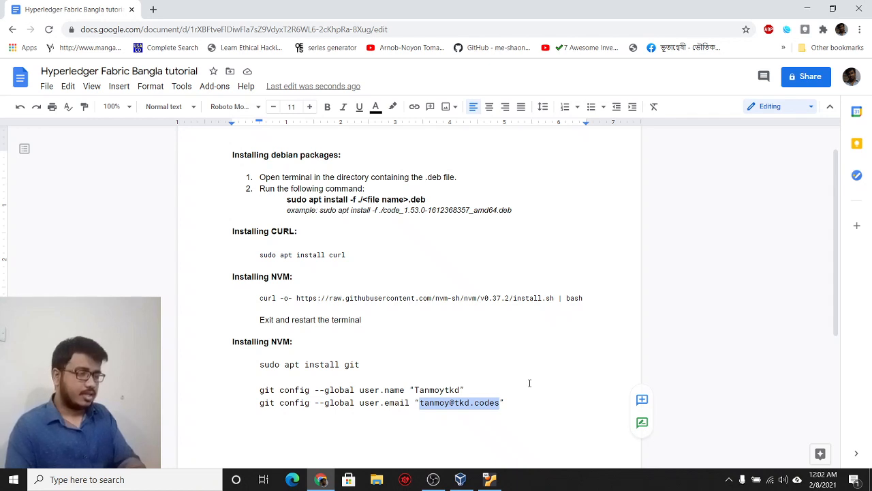
type("<your ema")
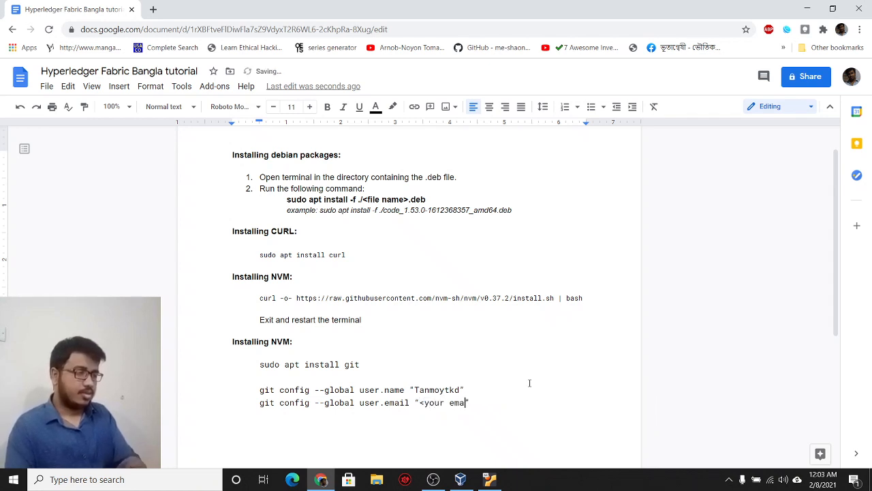
type("il here>")
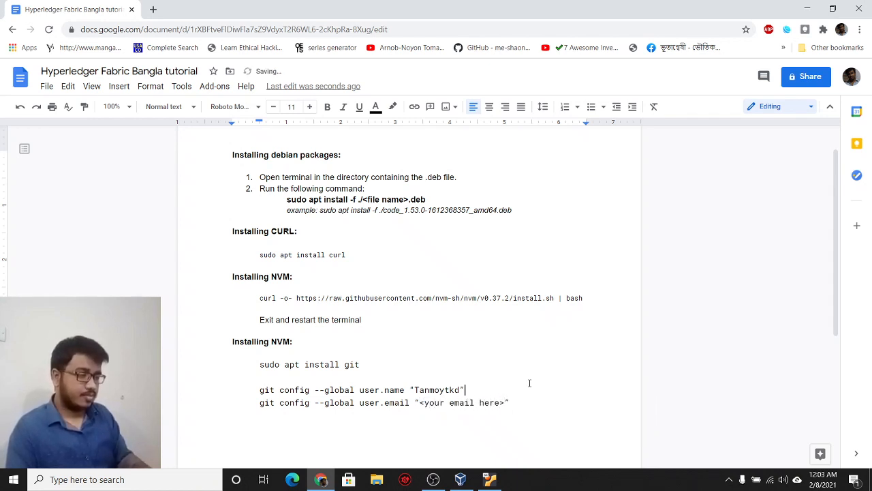
key("ctrl+shift+Left")
type("<y")
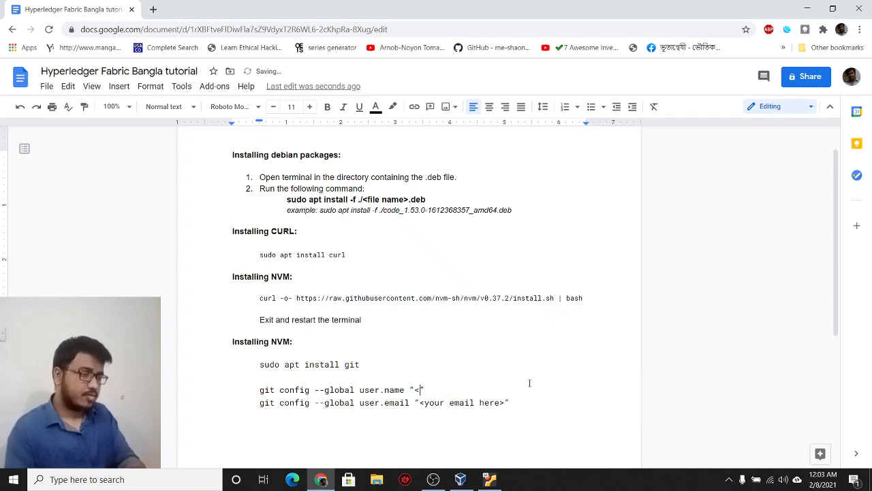
type("our ")
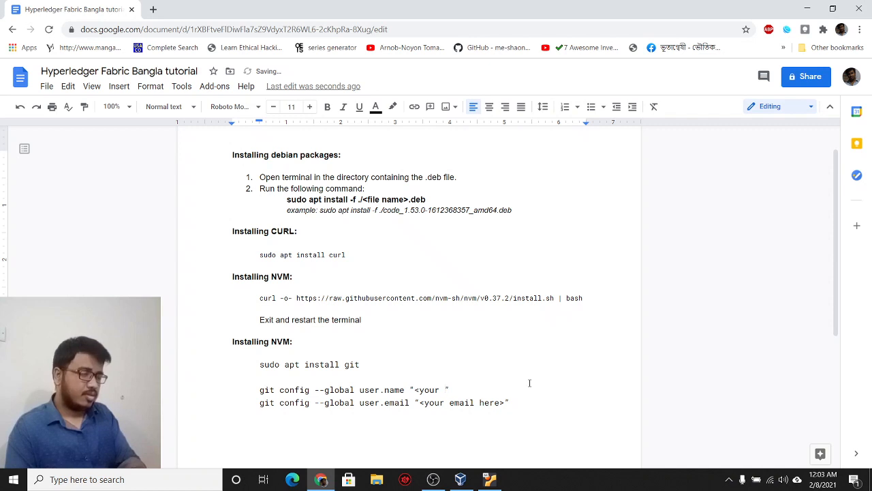
type("github user")
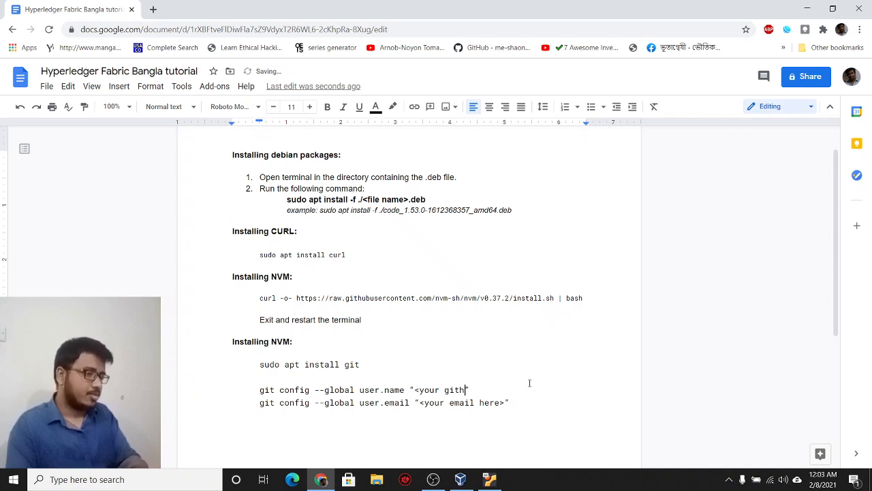
type("name here\"")
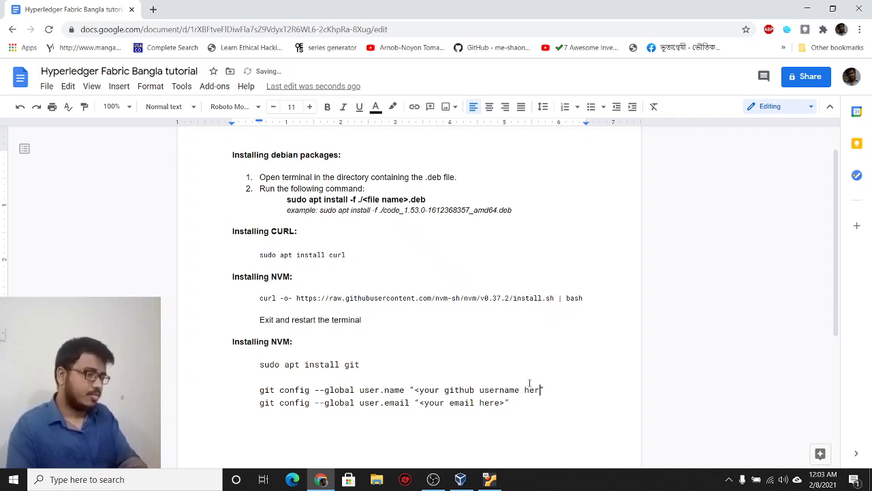
key("BackSpace")
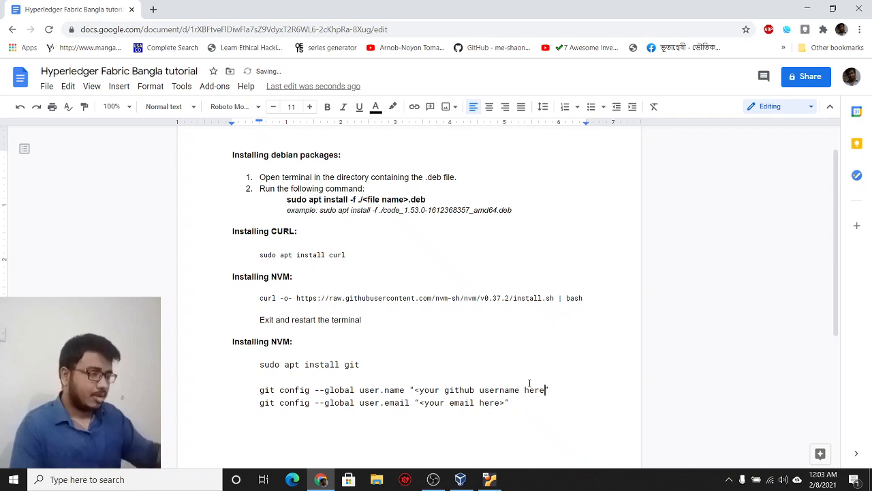
Step: Add an empty unindented line after the user.email command and go back to the Ubuntu VM
left_click(530, 402)
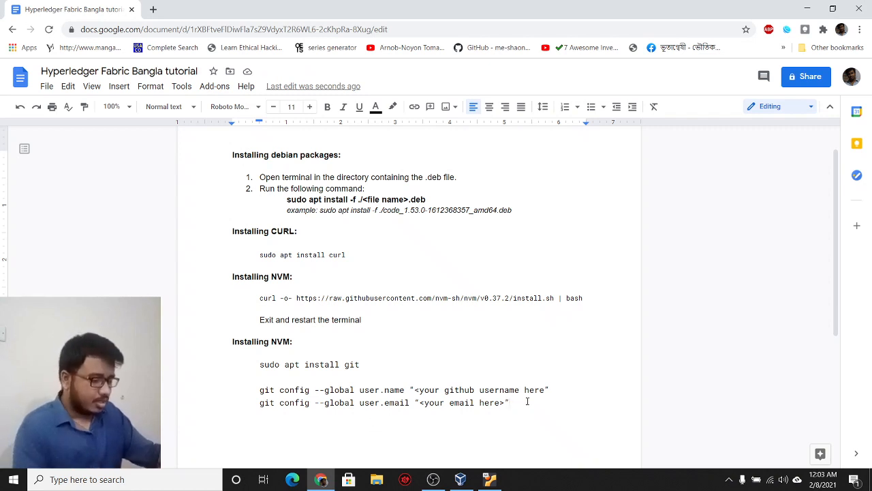
key("Return")
key("BackSpace")
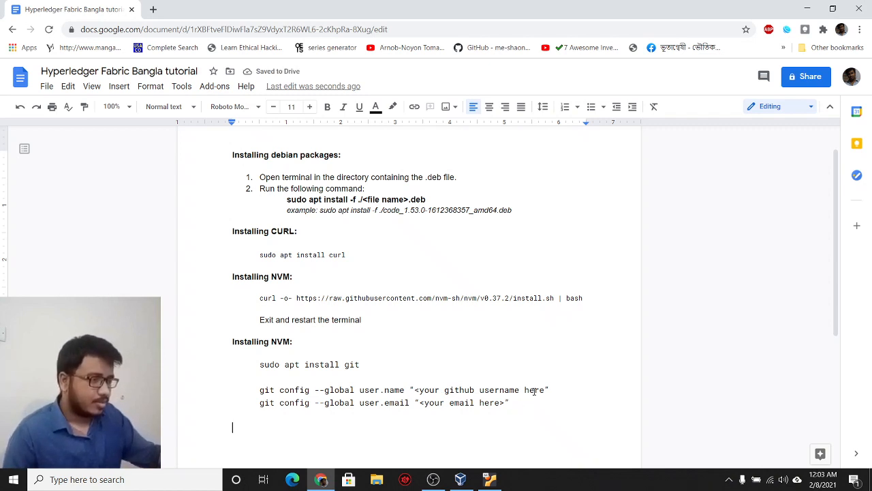
mouse_move(489, 480)
left_click(489, 422)
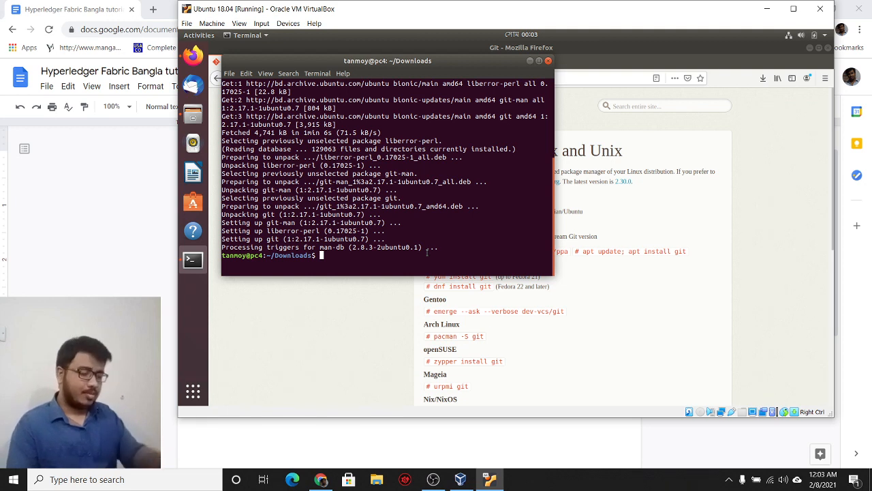
Step: Run 'git config --global user.name' with the author's full name in quotes
type("git config --")
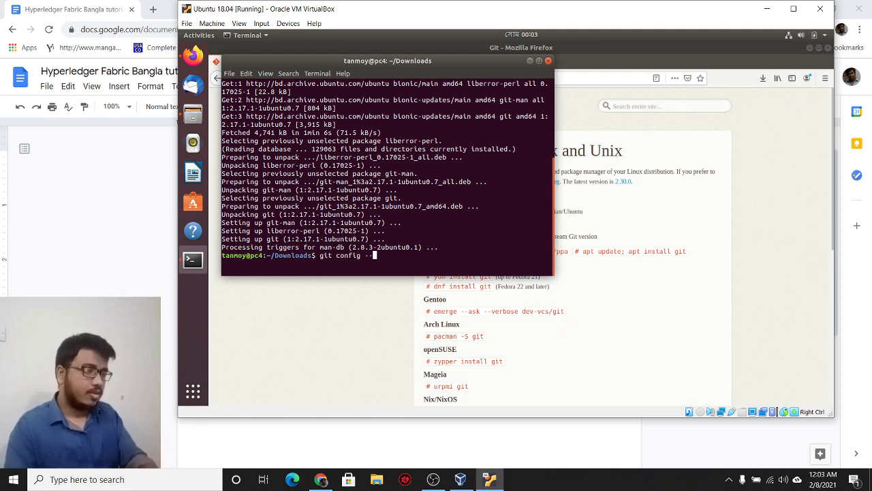
type("global user")
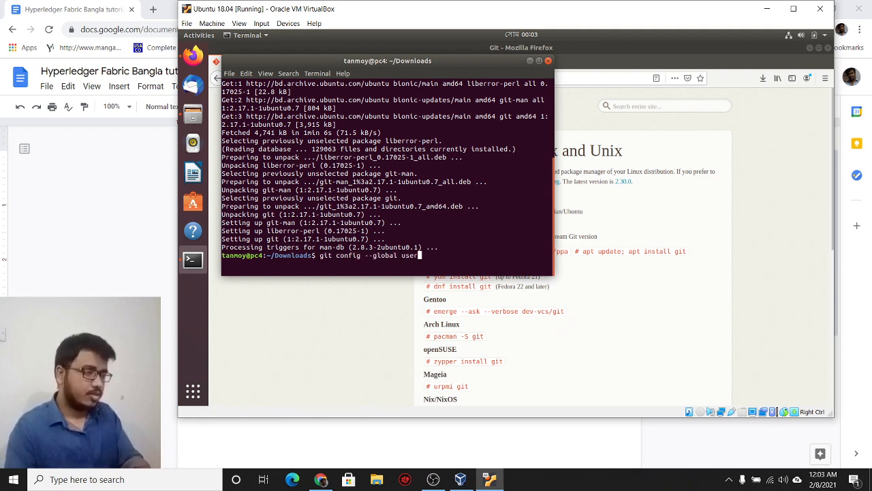
type(".name \"tanmoy")
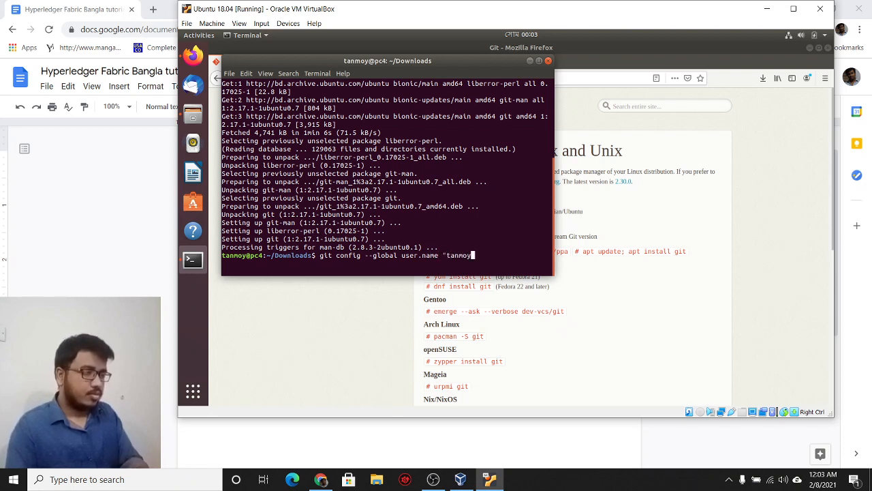
key("BackSpace")
key("BackSpace")
key("BackSpace")
key("BackSpace")
key("BackSpace")
key("BackSpace")
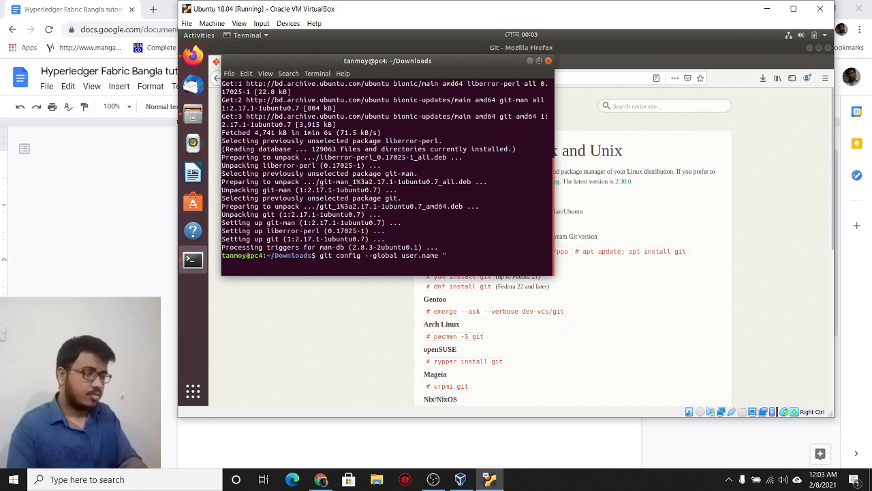
type("tanmoytkd")
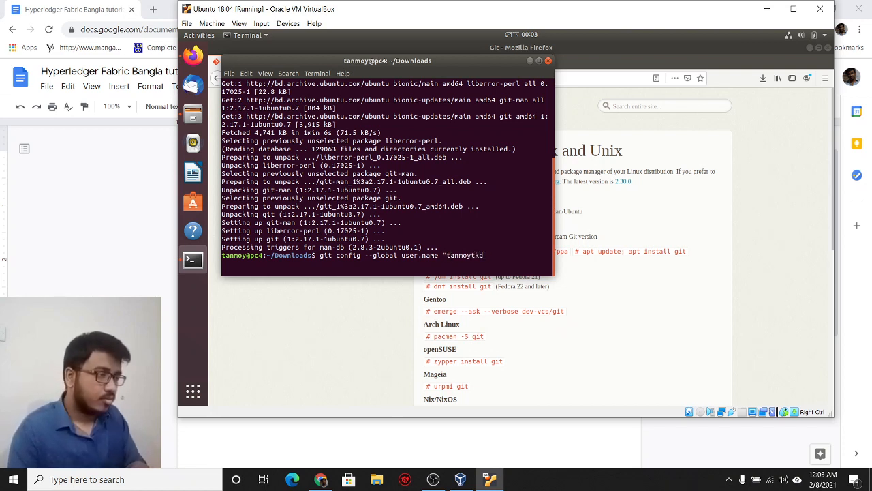
key("BackSpace")
key("BackSpace")
key("BackSpace")
key("BackSpace")
key("BackSpace")
key("BackSpace")
key("BackSpace")
key("BackSpace")
key("BackSpace")
type("T")
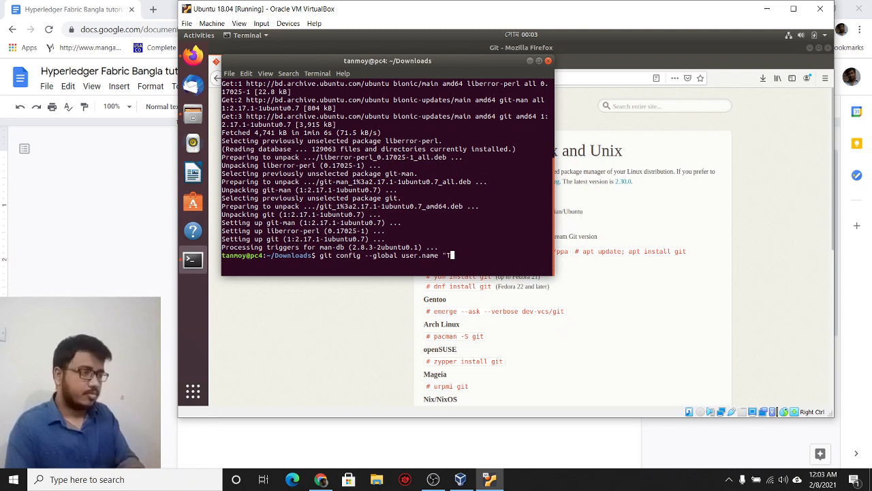
type("anmoy Krishna Das\"")
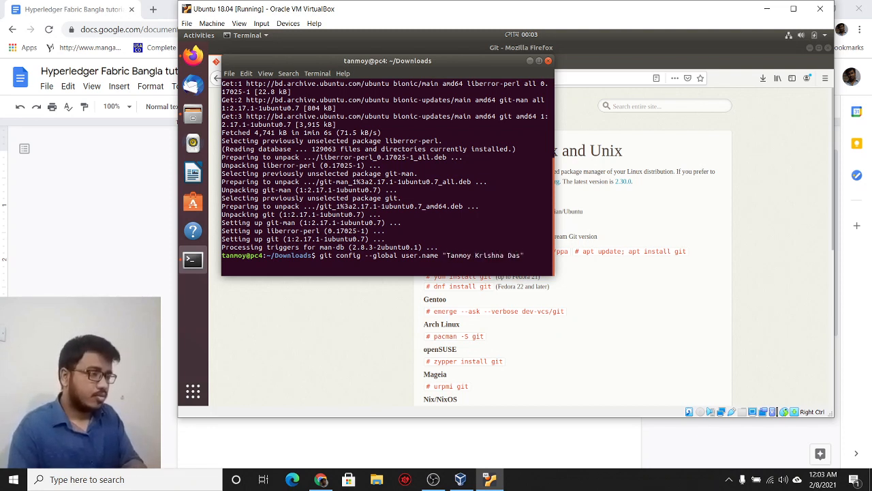
key("Return")
Step: Recall the previous command and edit it into 'git config --global user.email' with the e-mail started
key("Up")
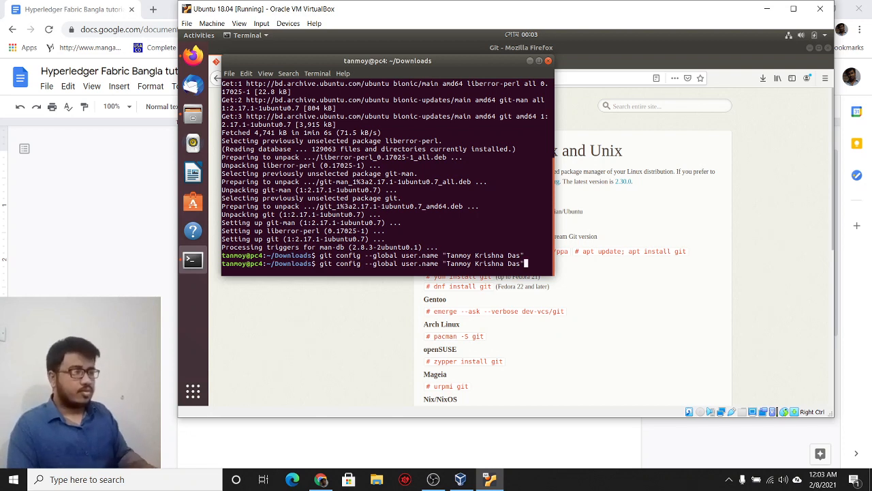
key("Left")
key("Left")
key("Left")
key("Left")
key("Left")
key("Left")
key("Left")
key("Left")
key("Left")
key("Left")
key("Left")
key("Left")
key("Left")
key("Left")
key("Left")
key("Left")
key("Left")
key("Left")
key("Left")
key("Left")
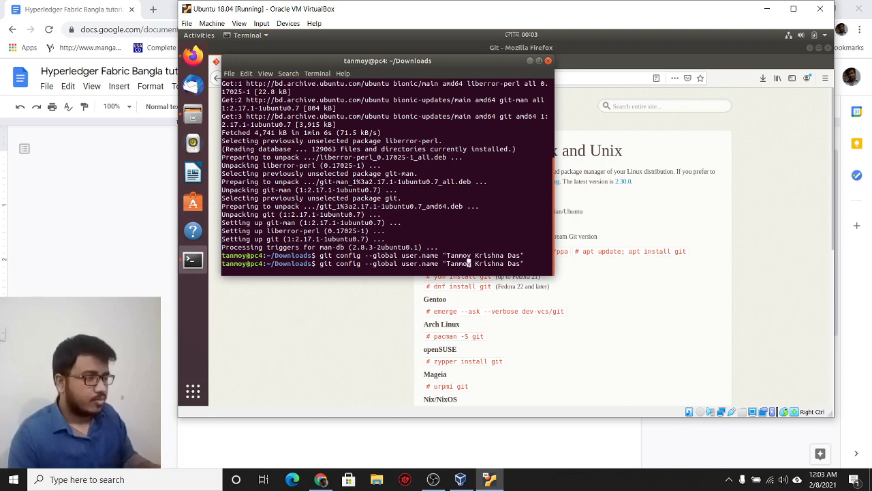
key("BackSpace")
key("BackSpace")
key("BackSpace")
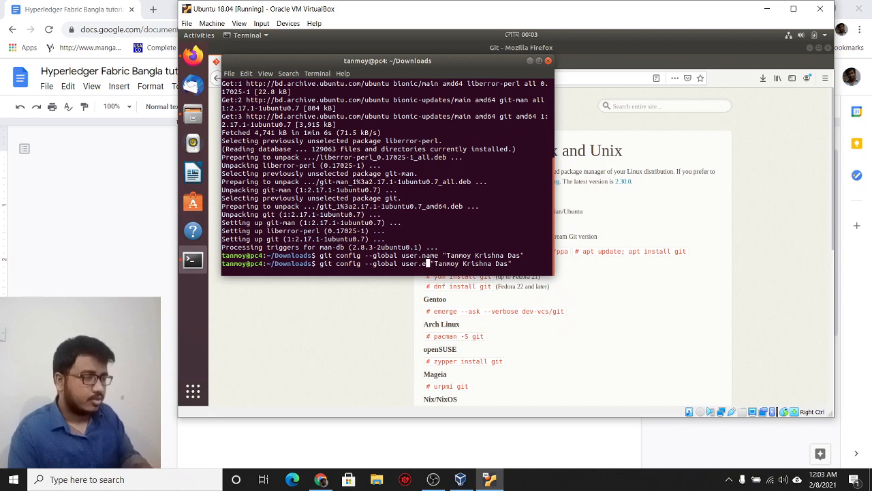
type("mail")
key("Right")
key("Right")
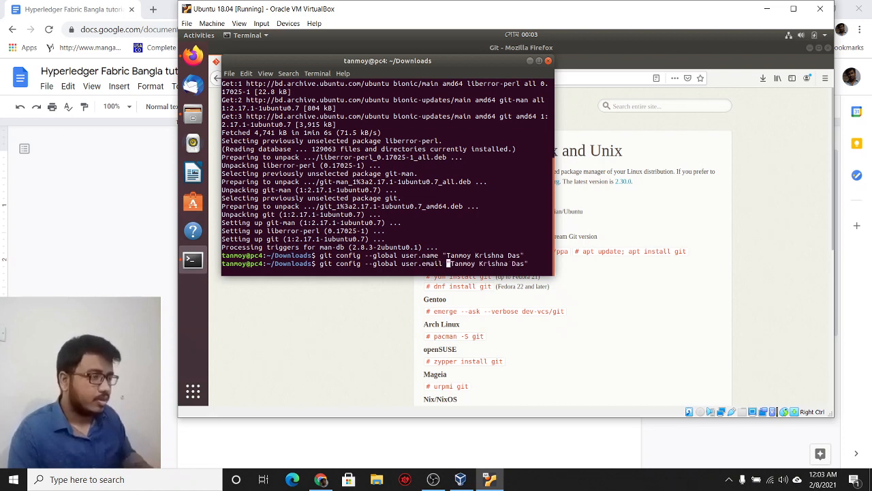
key("Delete")
key("Delete")
key("Delete")
key("Delete")
key("Delete")
key("Delete")
key("Delete")
key("Delete")
key("Delete")
key("Delete")
key("Delete")
key("Delete")
key("Delete")
key("Delete")
key("Delete")
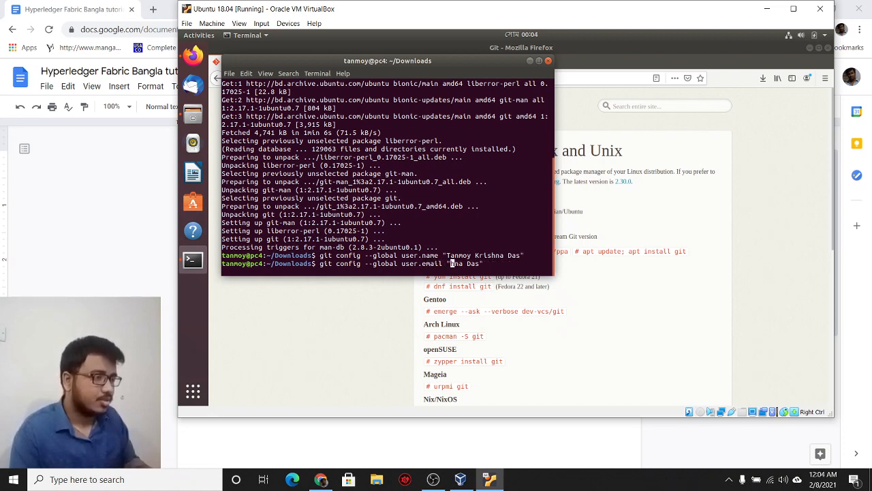
key("Delete")
key("Delete")
key("Delete")
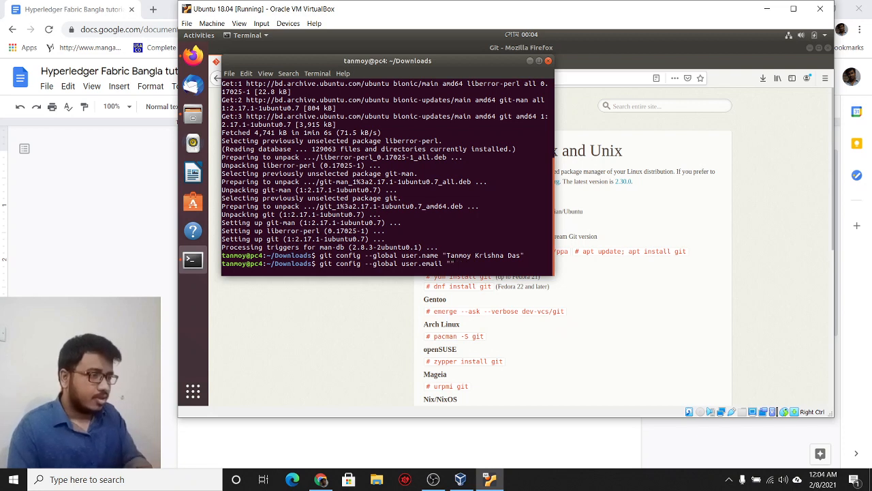
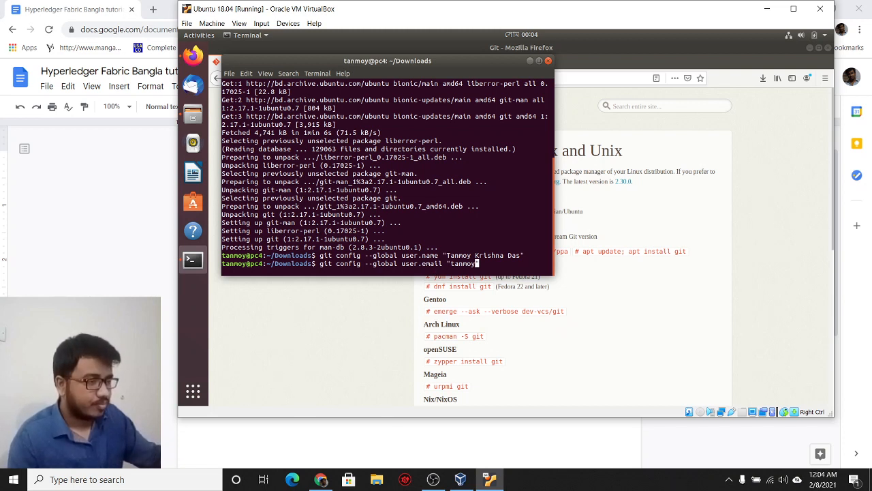
Step: Replace 'github username' in the user.name placeholder with 'name'
key("alt+Tab")
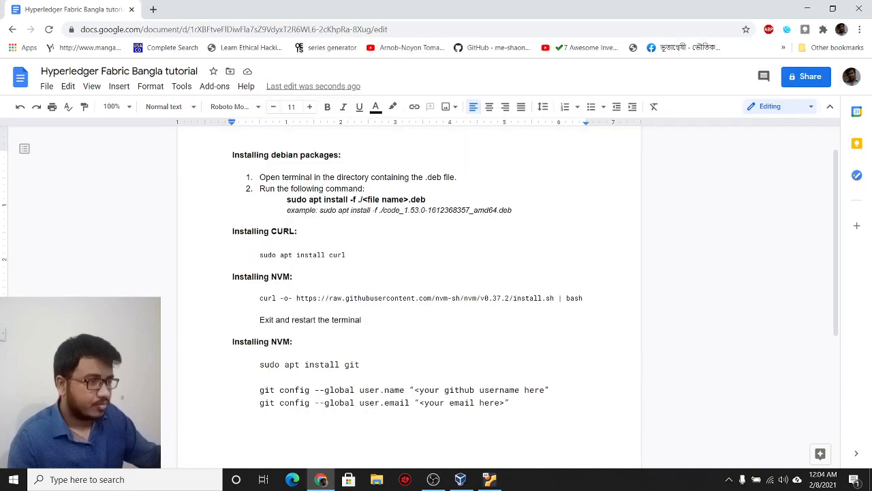
double_click(448, 392)
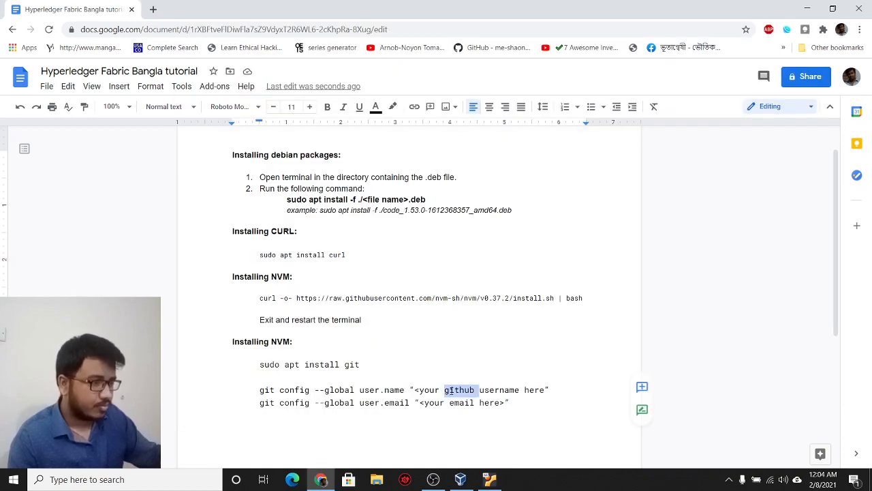
key("ctrl+shift+Right")
key("BackSpace")
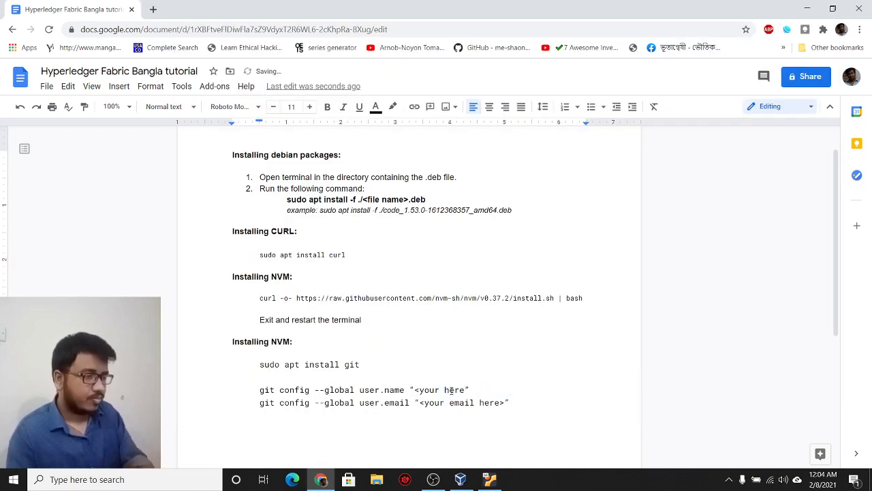
type("name")
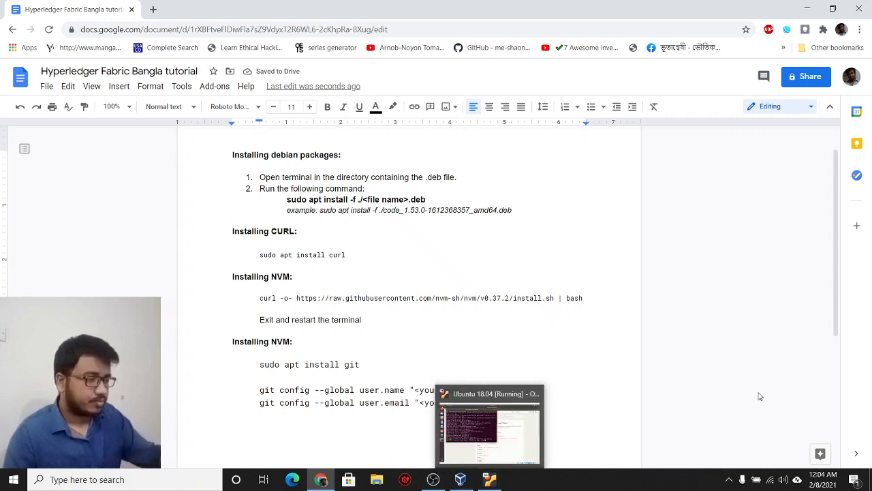
Step: Complete the e-mail address, run the global user.email config, and clear the terminal
left_click(501, 479)
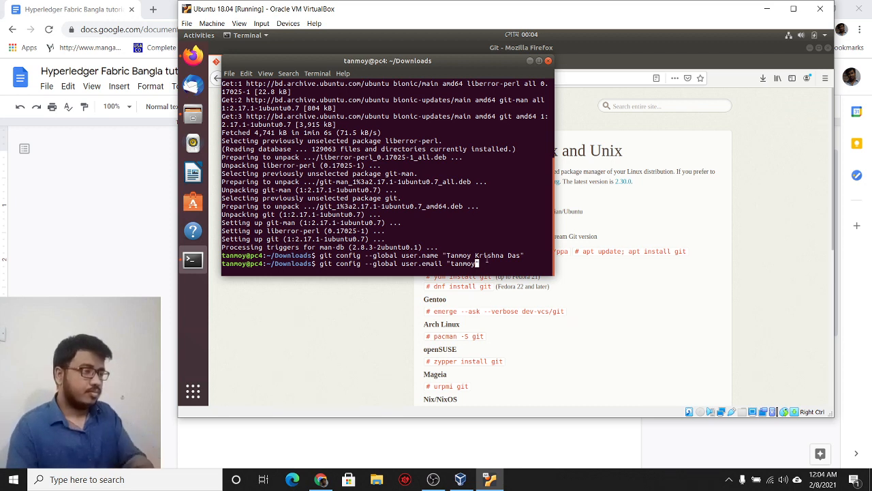
type("@tkd.codes")
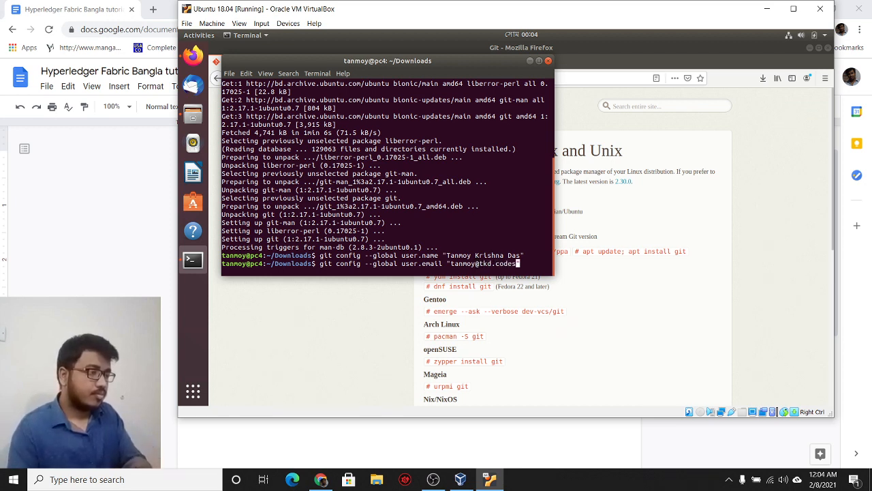
type("\"")
key("Return")
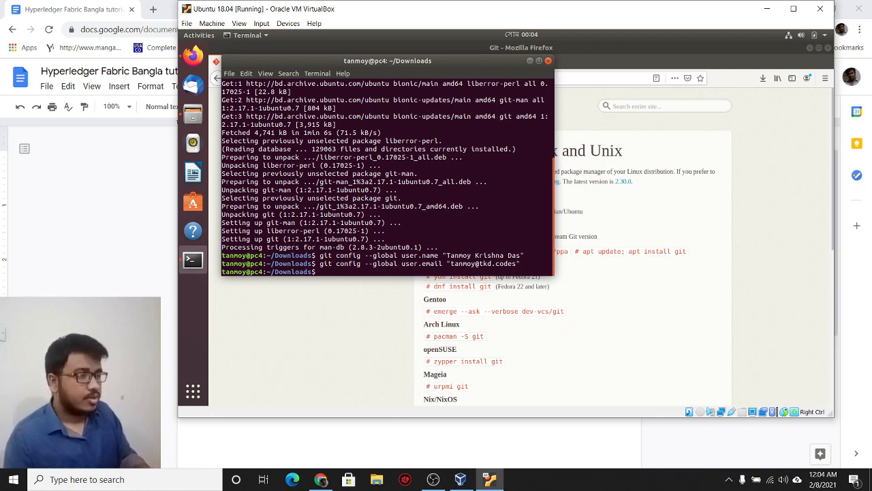
key("Return")
key("Return")
type("clear")
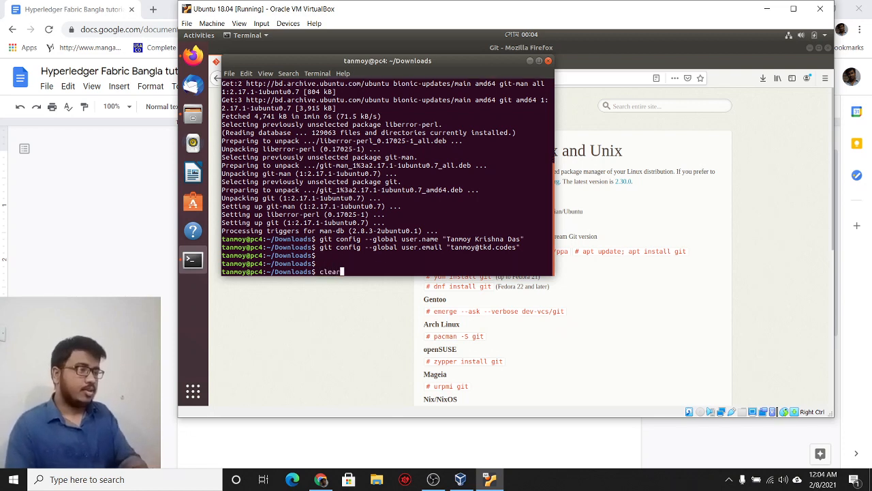
key("Return")
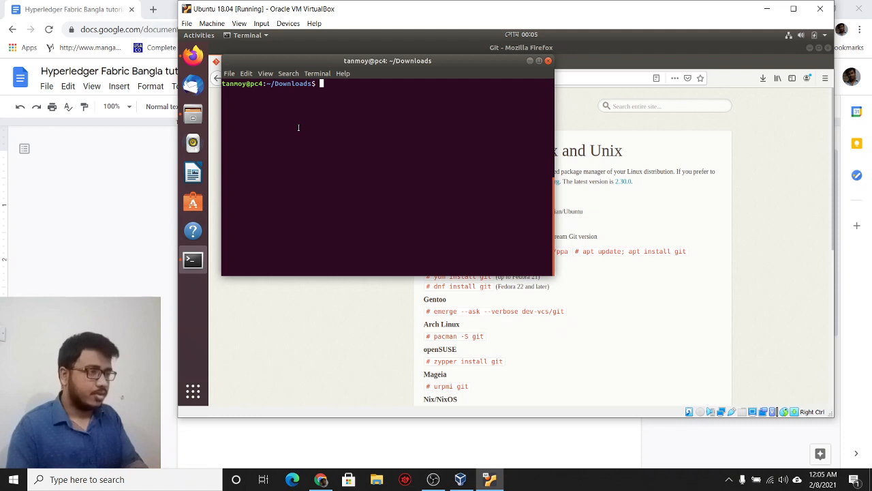
Step: Install Node 8 with 'nvm install 8' and activate it with 'nvm use 8'
type("nvm")
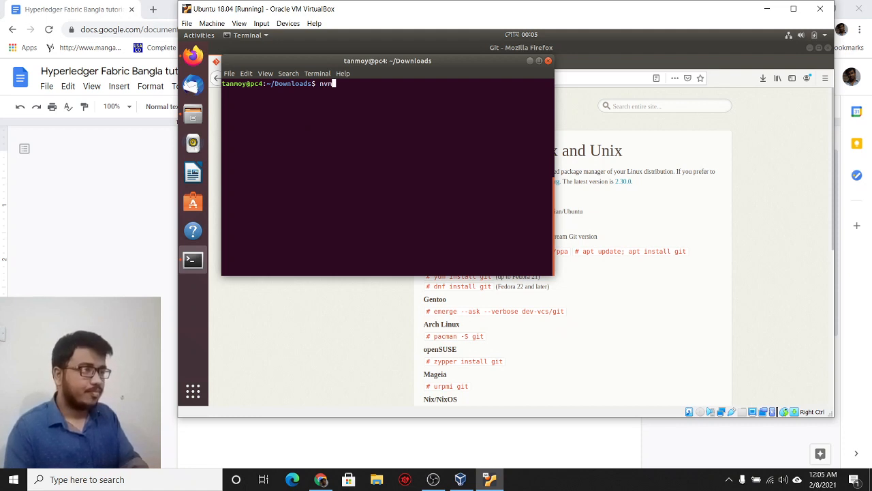
type(" install 8")
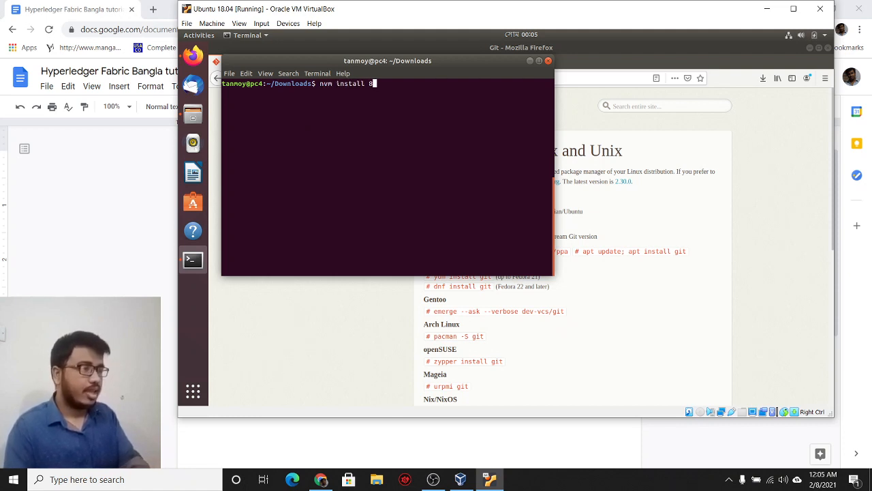
key("Return")
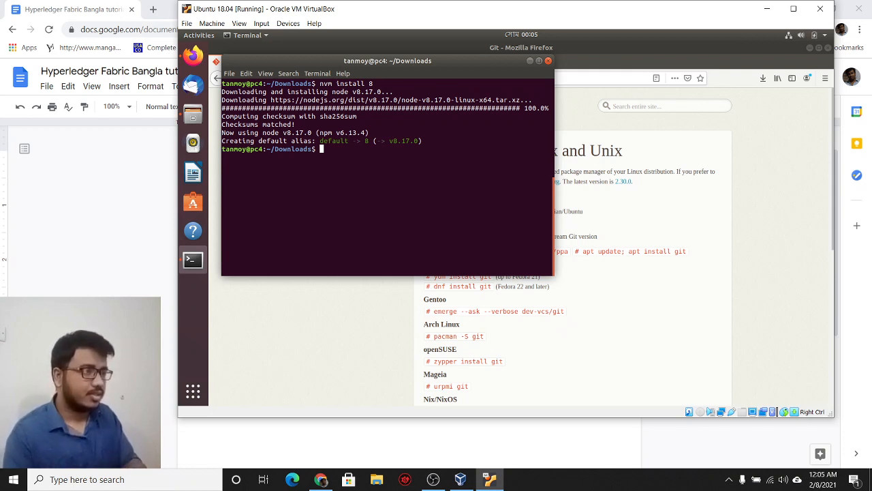
type("nvm use 8")
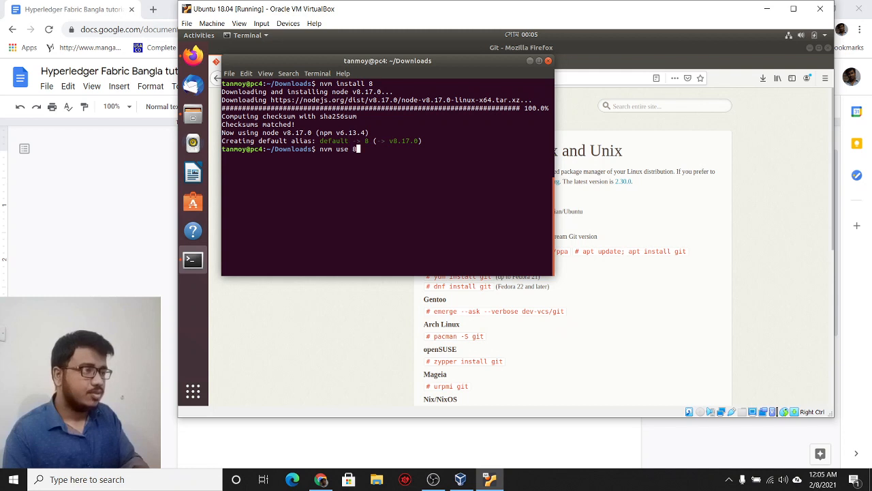
key("Return")
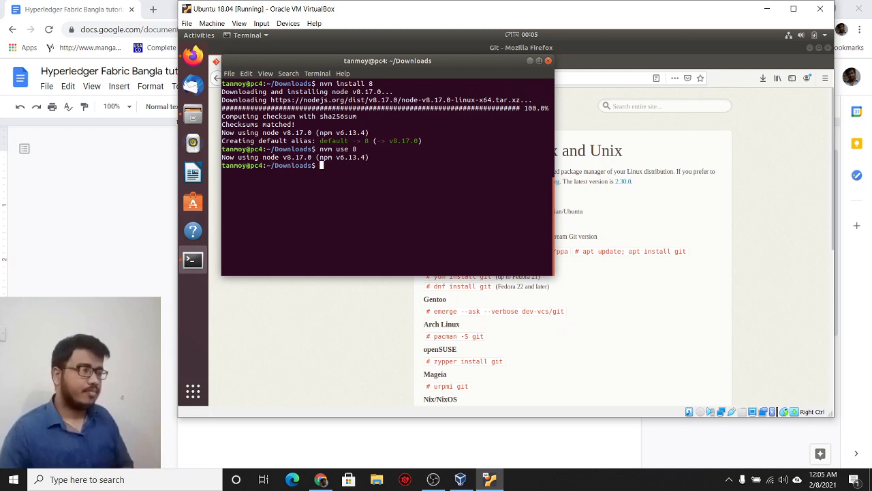
Step: Close the terminal with the exit command
type("exi")
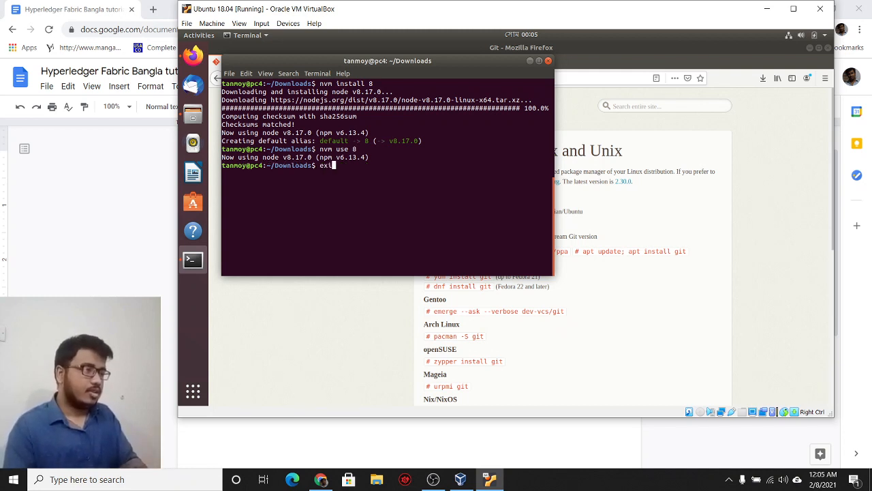
key("Return")
type("exit")
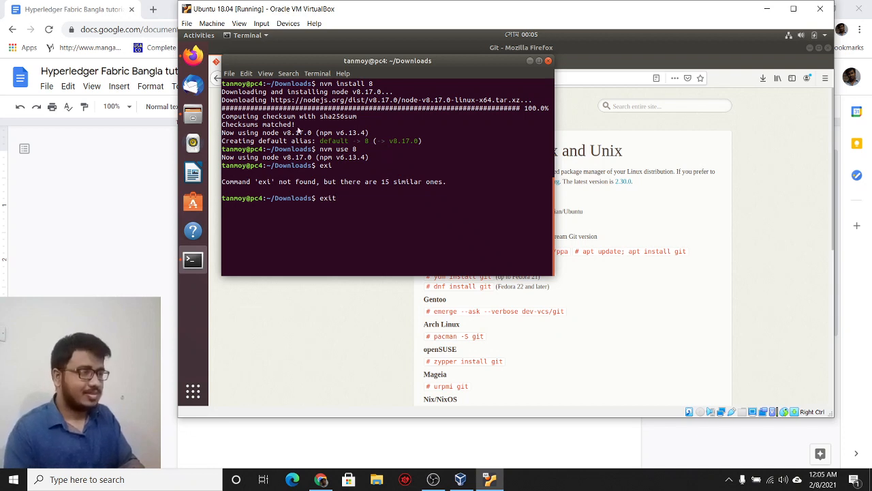
key("Return")
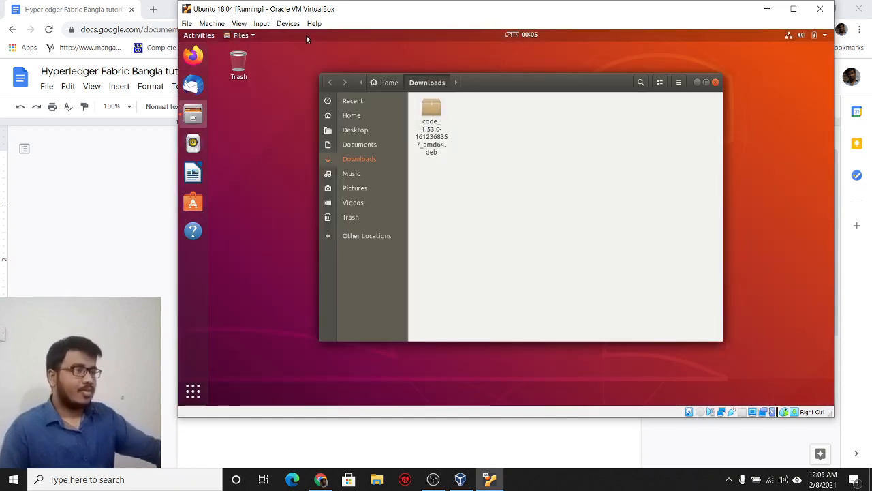
Step: Close the Downloads Files window and minimize Chrome to reveal the Ubuntu desktop
left_click(714, 83)
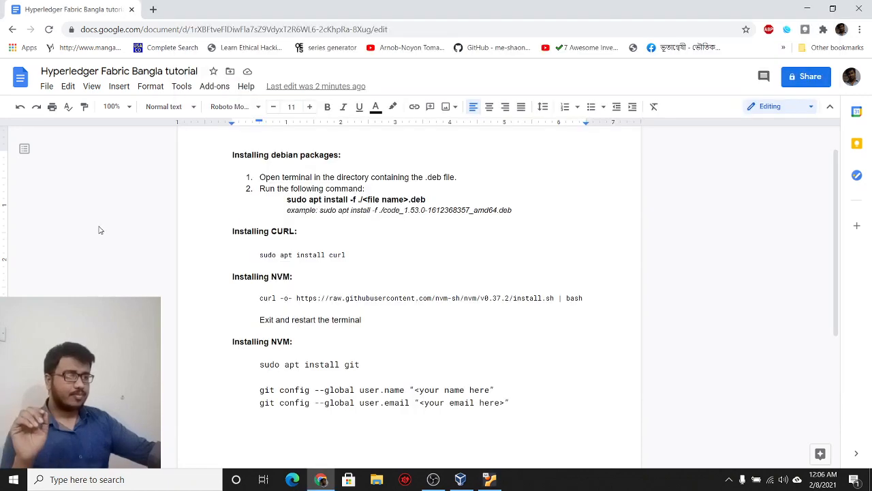
left_click(97, 228)
left_click(804, 8)
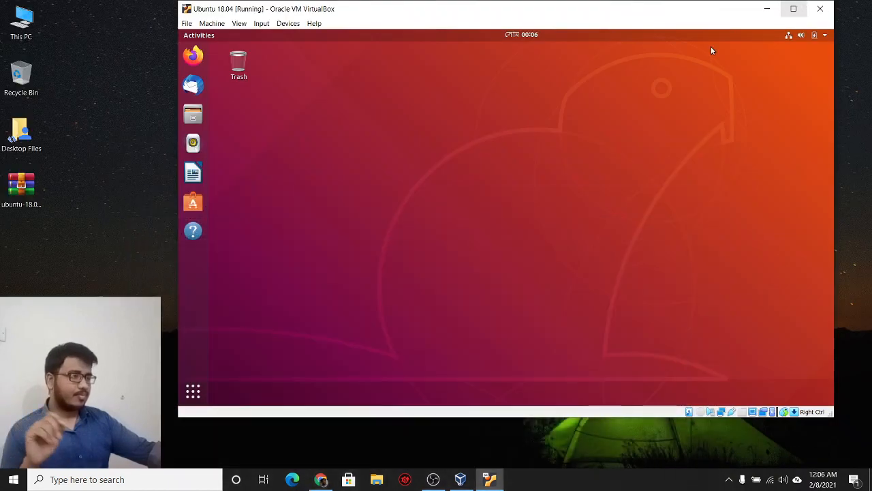